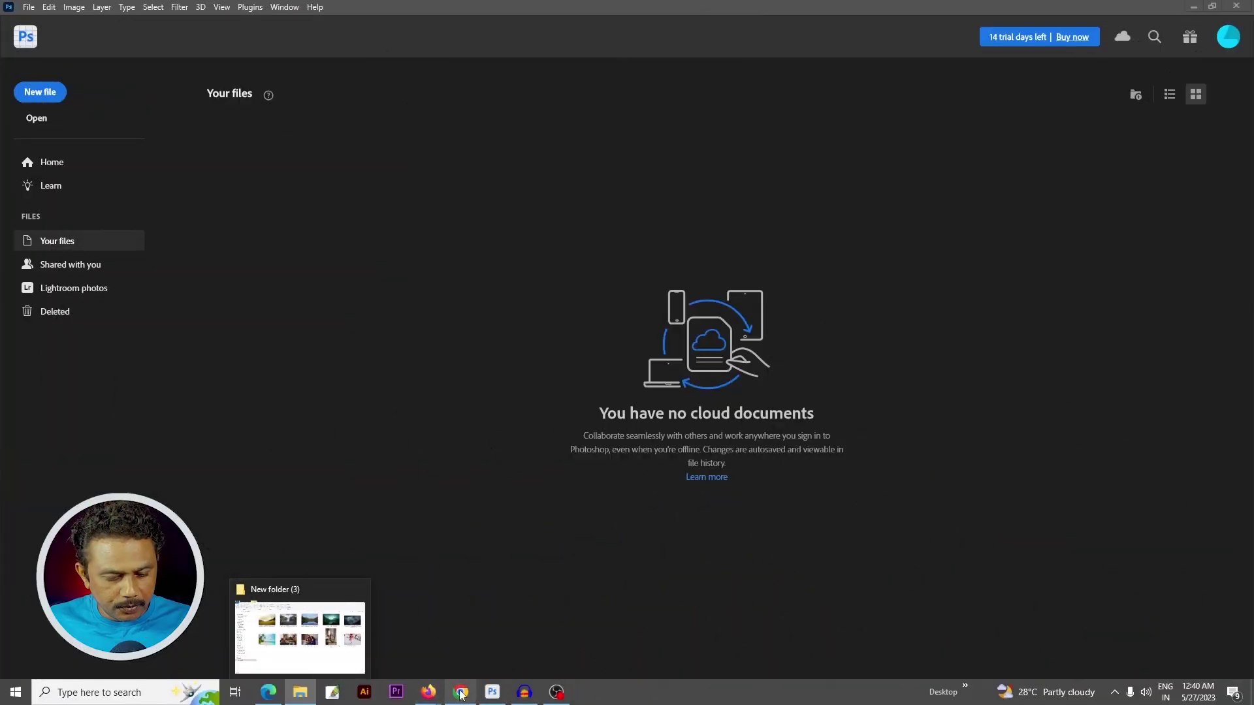
- Open the beautiful-golden-field-with-amazing-cloudy photo from the sample folder in Photoshop
{"action": "left_click", "coordinate": [299, 637]}
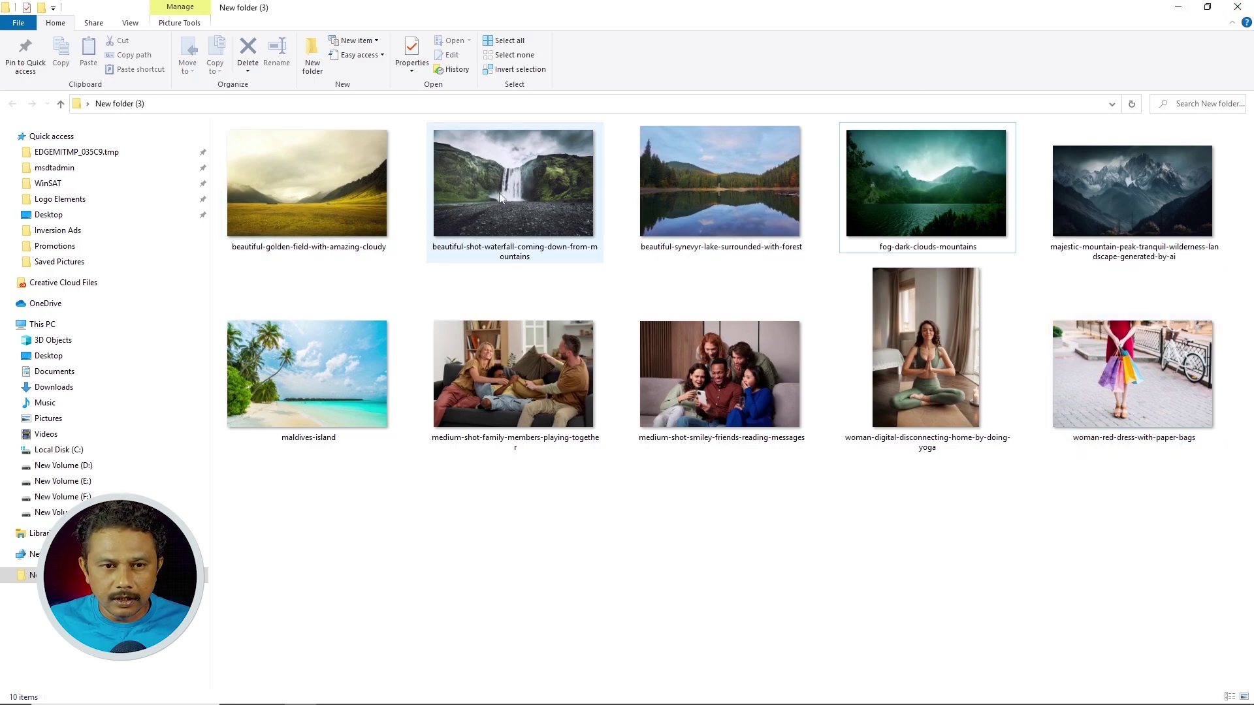
{"action": "left_click", "coordinate": [293, 196]}
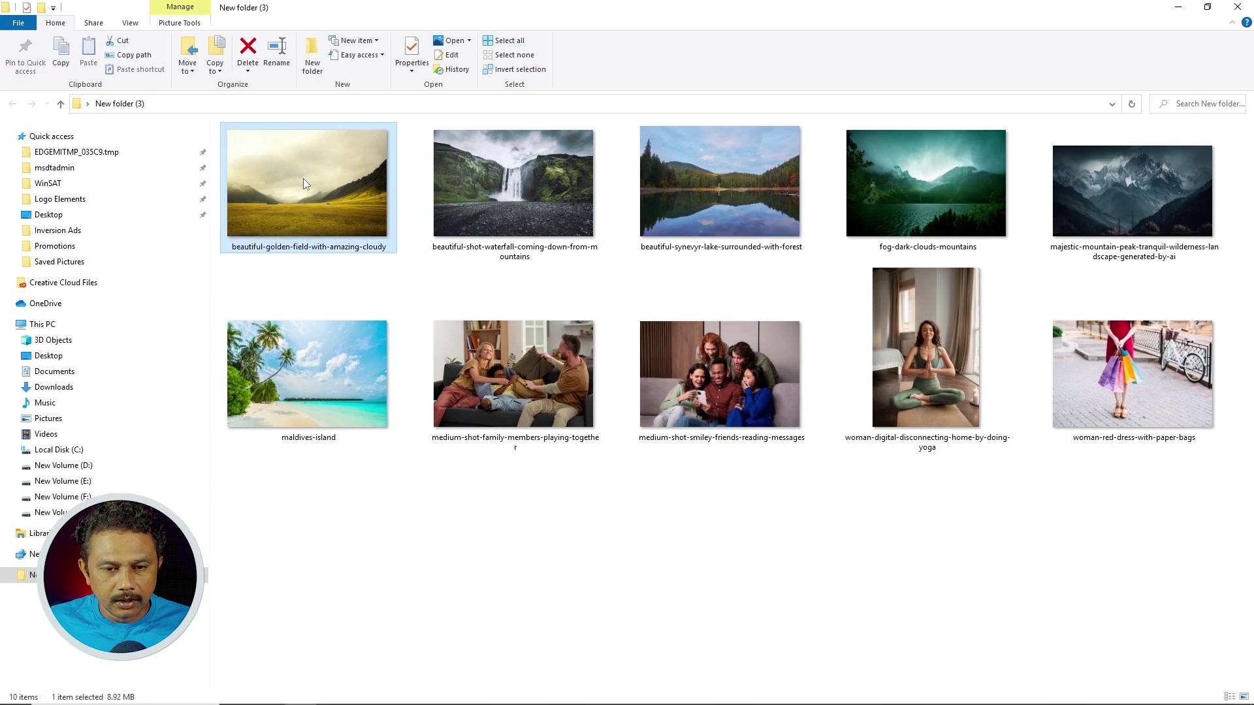
{"action": "mouse_move", "coordinate": [303, 178]}
{"action": "left_mouse_down"}
{"action": "mouse_move", "coordinate": [504, 697]}
{"action": "mouse_move", "coordinate": [665, 27]}
{"action": "left_mouse_up"}
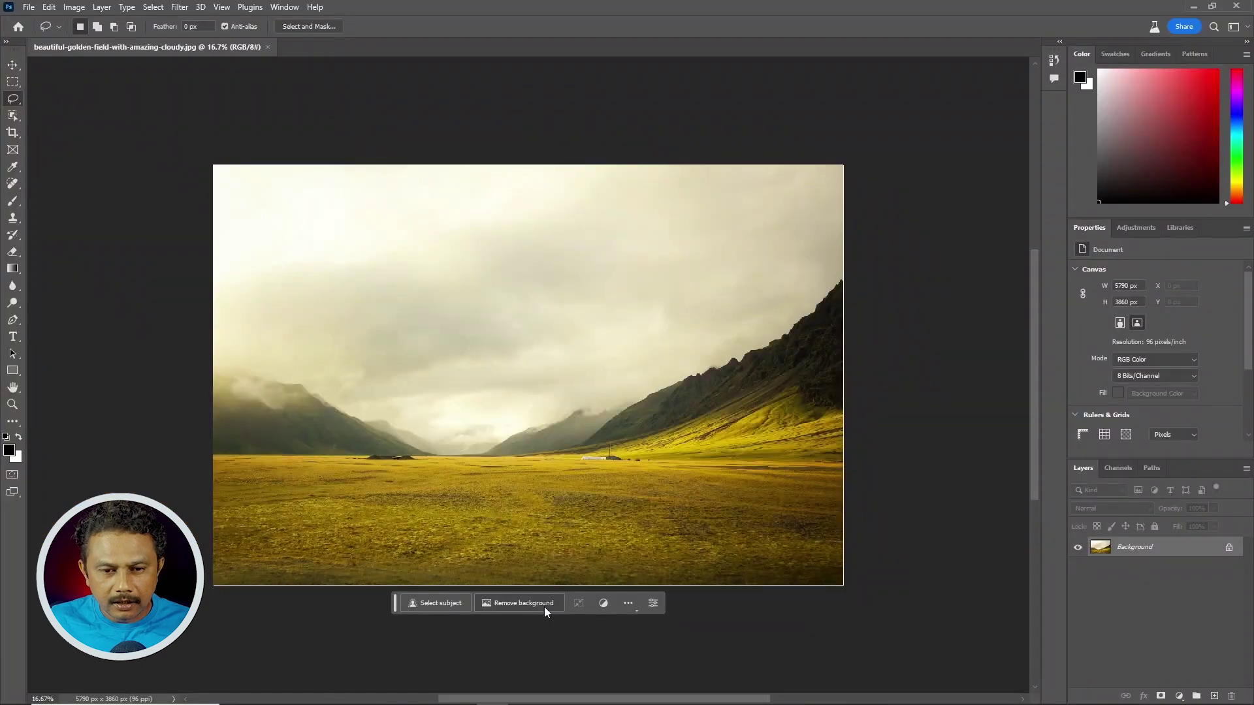
- Generate a white jeep in a rectangular selection mid-field using the prompt 'Jeep'
{"action": "right_click", "coordinate": [12, 81]}
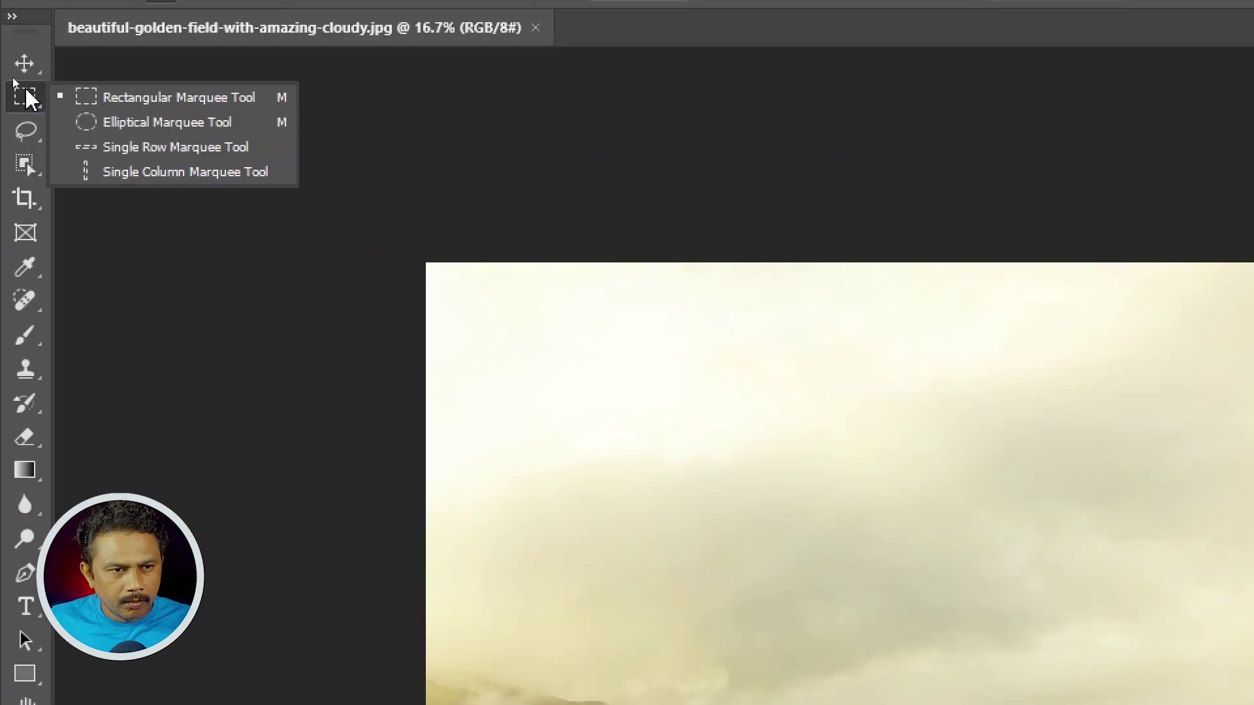
{"action": "left_click", "coordinate": [179, 100]}
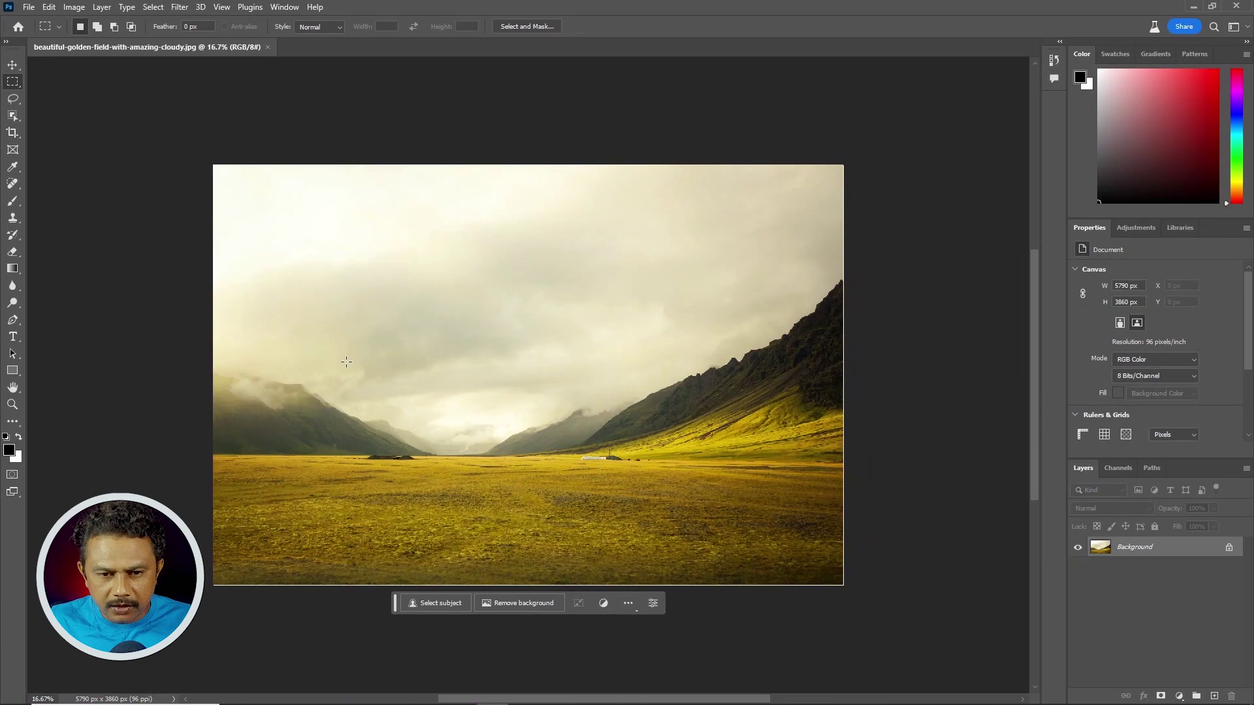
{"action": "left_click_drag", "start_coordinate": [421, 411], "coordinate": [597, 513]}
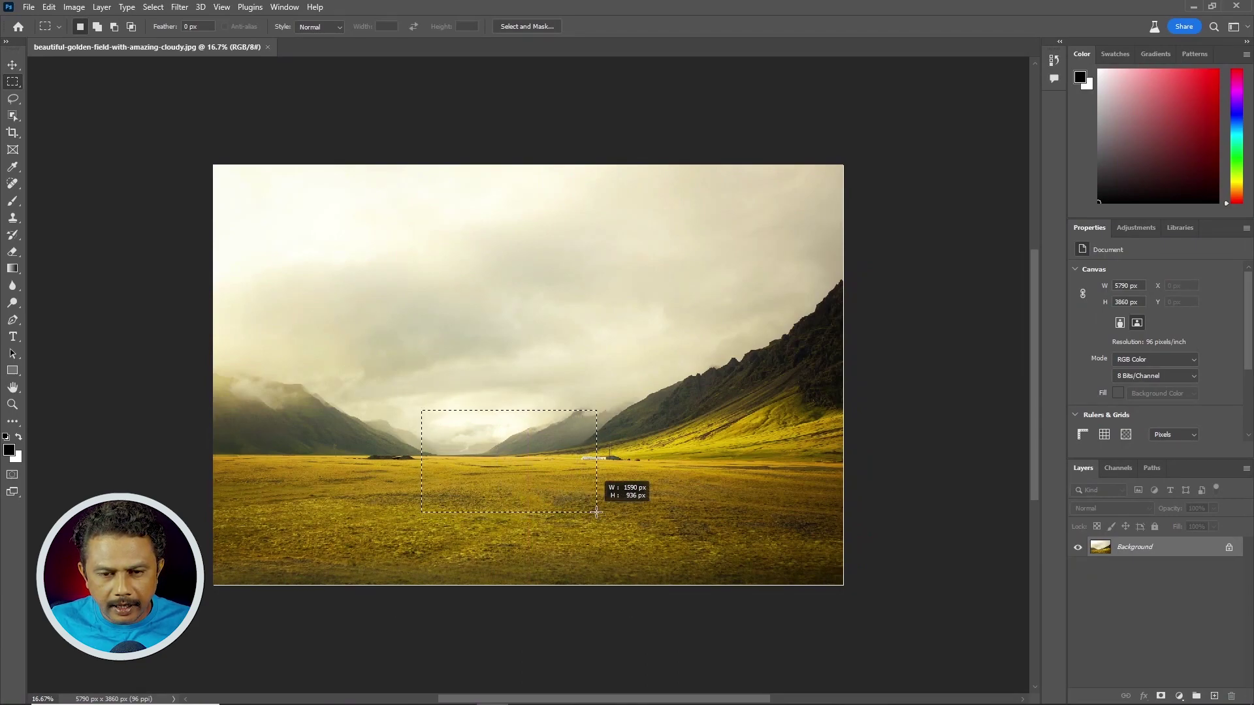
{"action": "left_click", "coordinate": [404, 531]}
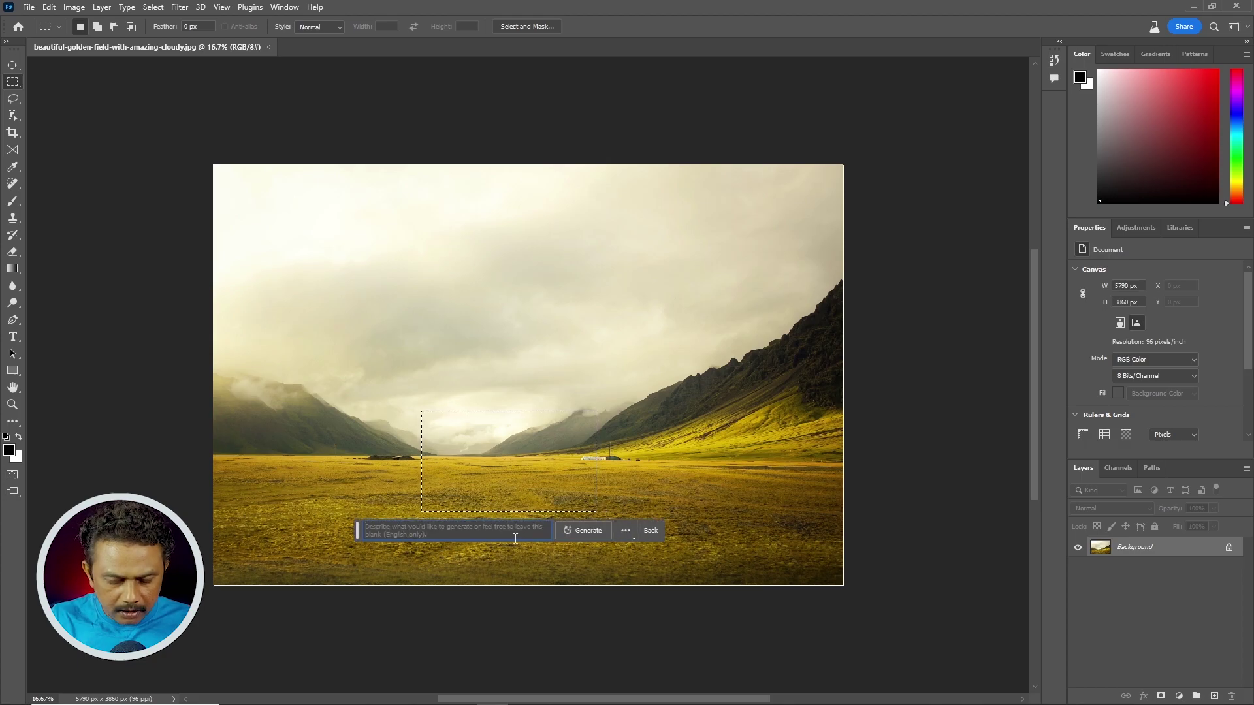
{"action": "left_click", "coordinate": [515, 539]}
{"action": "type", "text": "Jeep"}
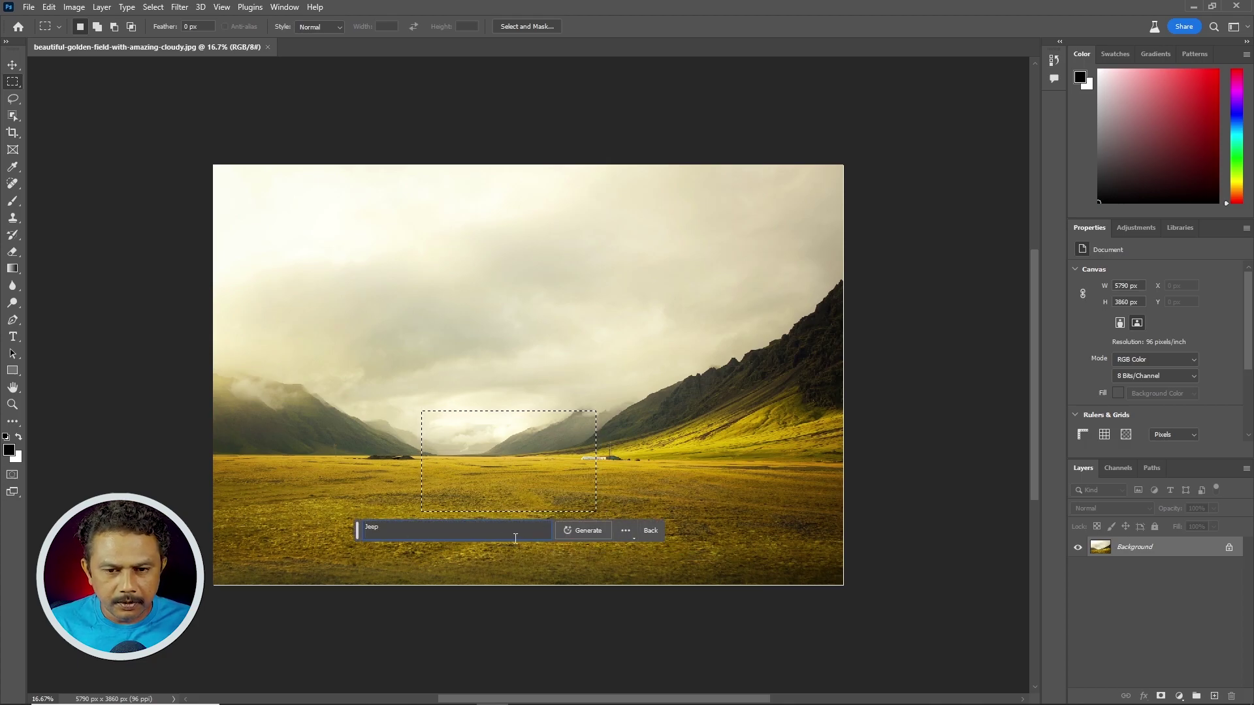
{"action": "left_click", "coordinate": [582, 537]}
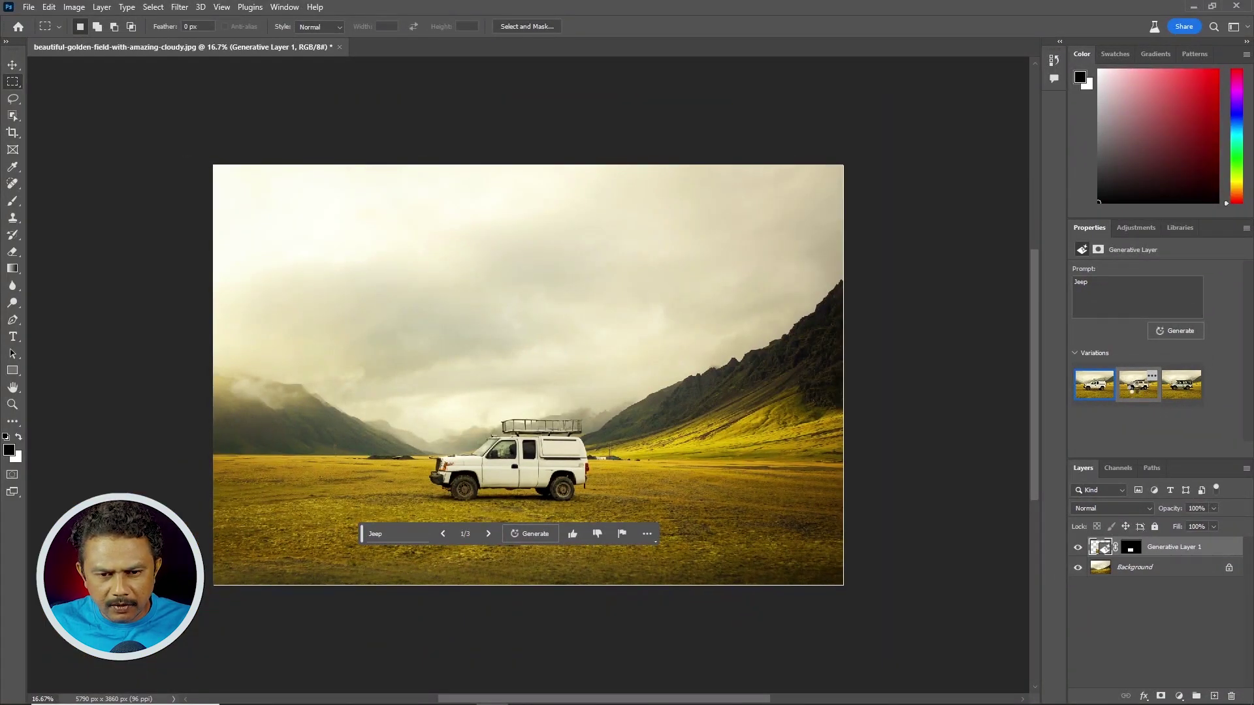
{"action": "left_click", "coordinate": [1137, 389]}
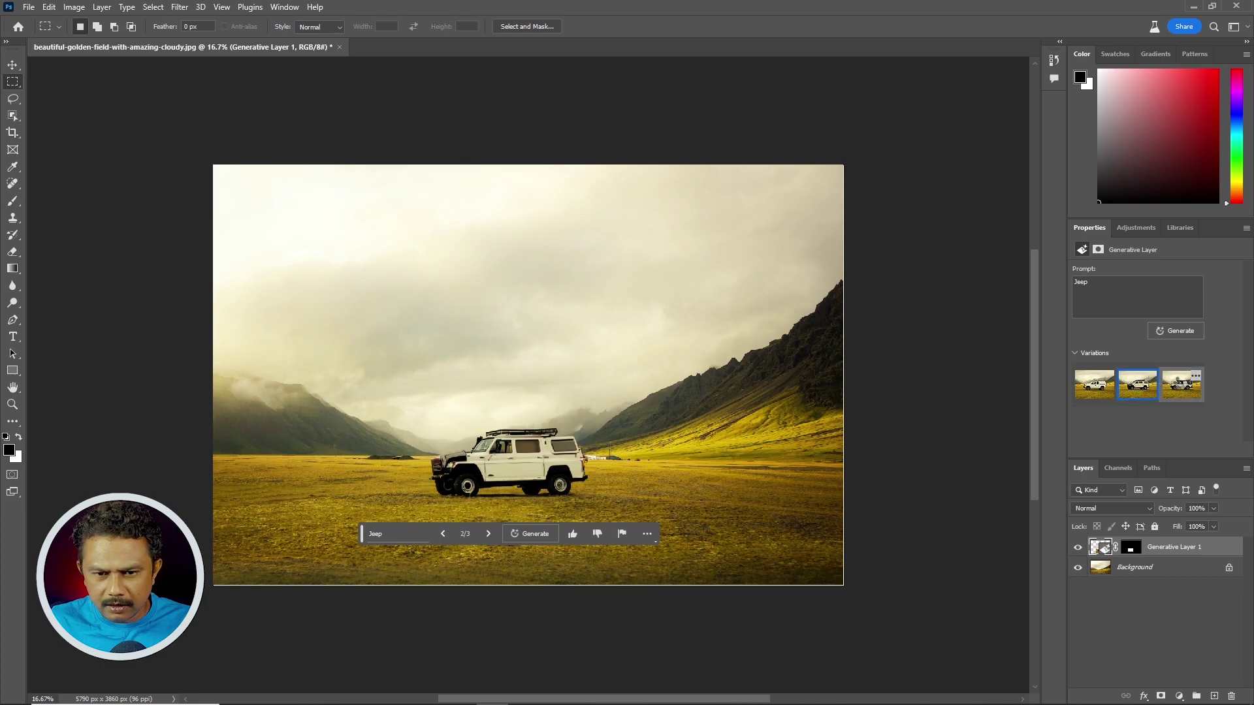
{"action": "left_click", "coordinate": [1181, 386]}
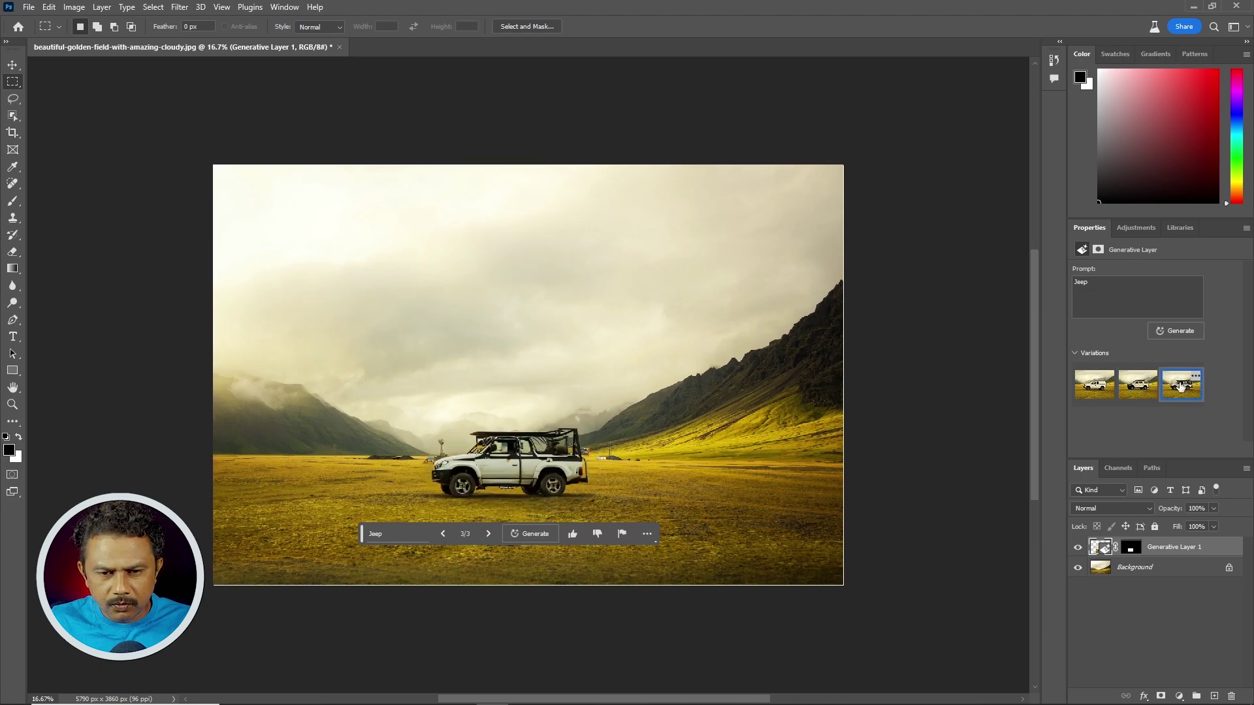
{"action": "left_click", "coordinate": [1097, 385]}
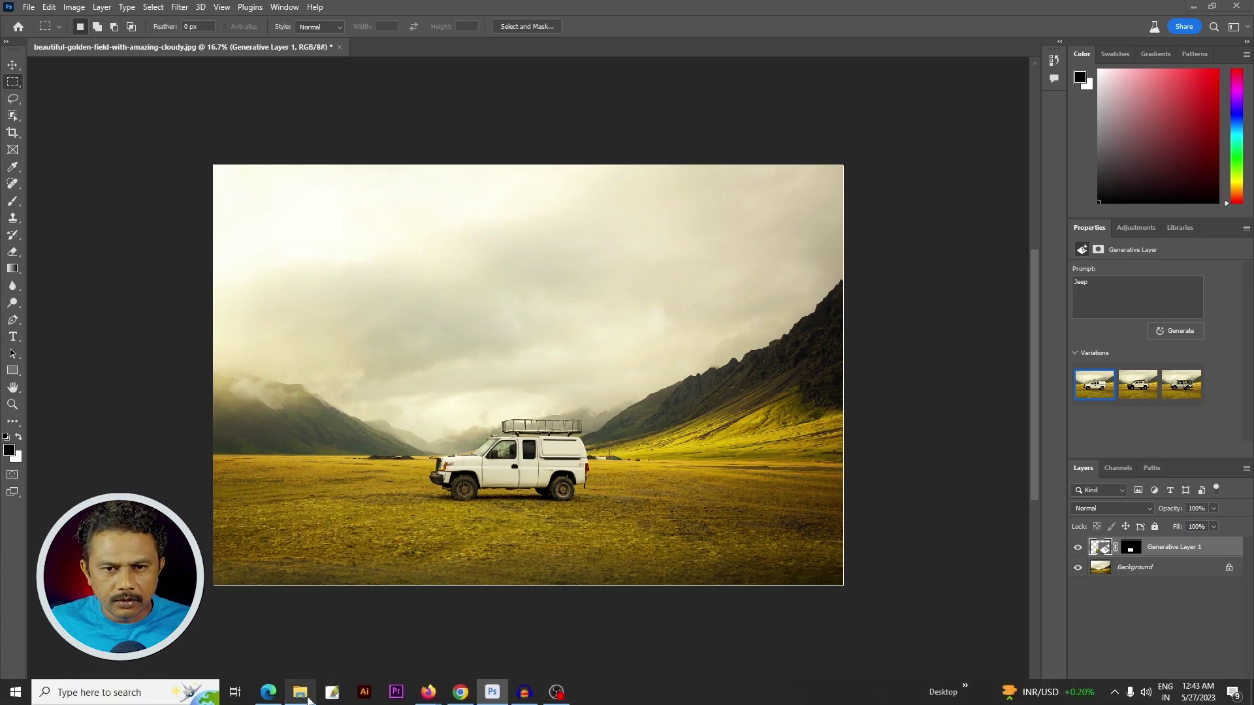
- Open the waterfall photo and generate a boat on the shore from the prompt 'Boat'
{"action": "left_click", "coordinate": [332, 692]}
{"action": "mouse_move", "coordinate": [516, 215]}
{"action": "left_mouse_down"}
{"action": "mouse_move", "coordinate": [540, 448]}
{"action": "mouse_move", "coordinate": [485, 697]}
{"action": "mouse_move", "coordinate": [692, 30]}
{"action": "left_mouse_up"}
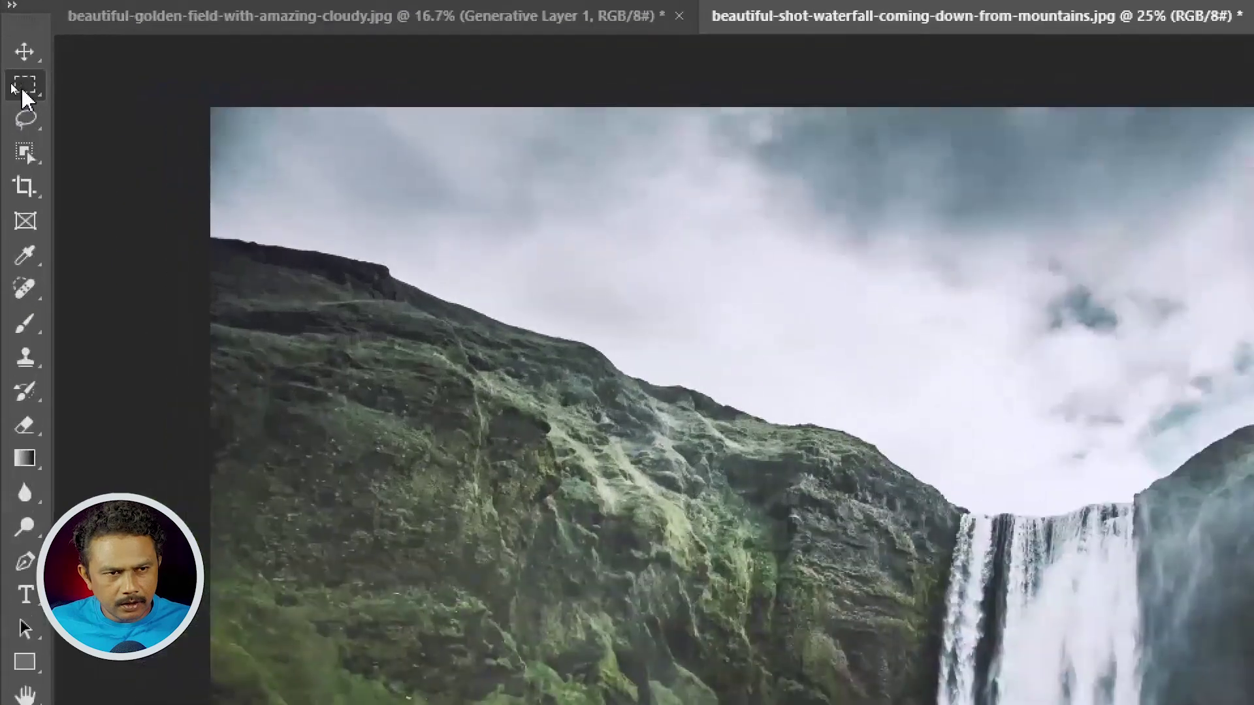
{"action": "right_click", "coordinate": [12, 84]}
{"action": "left_click", "coordinate": [78, 81]}
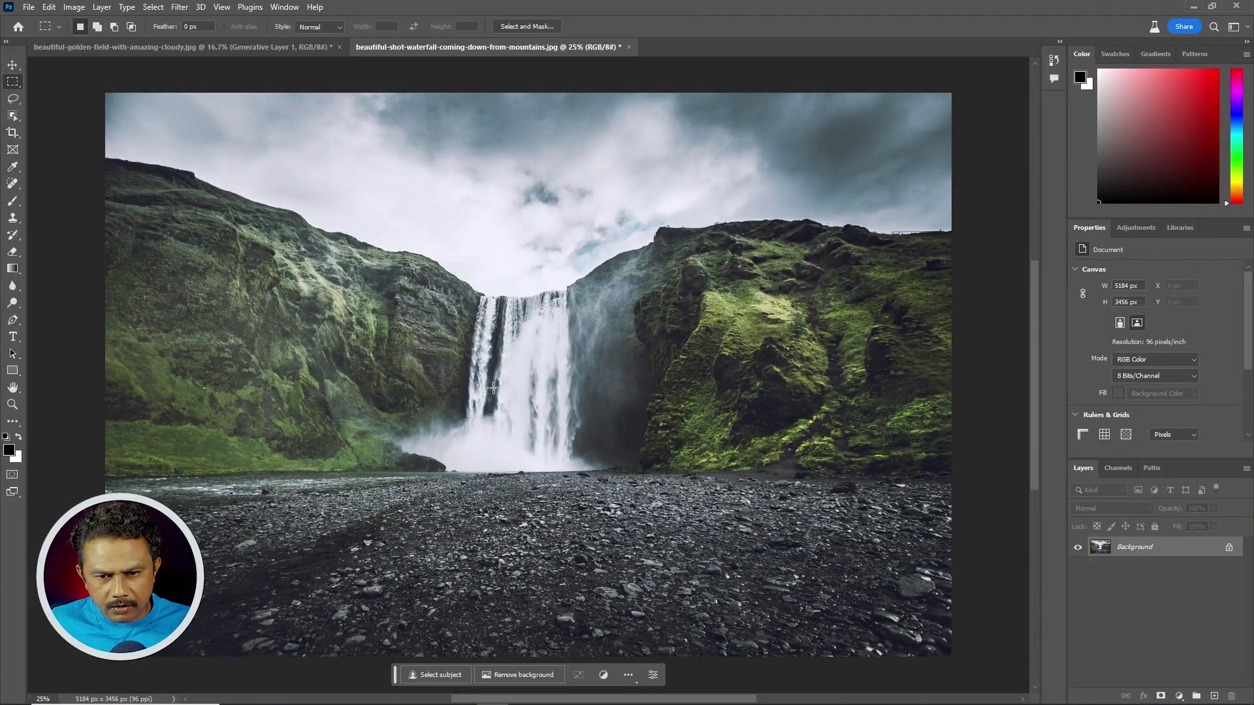
{"action": "left_click_drag", "start_coordinate": [493, 388], "coordinate": [779, 605]}
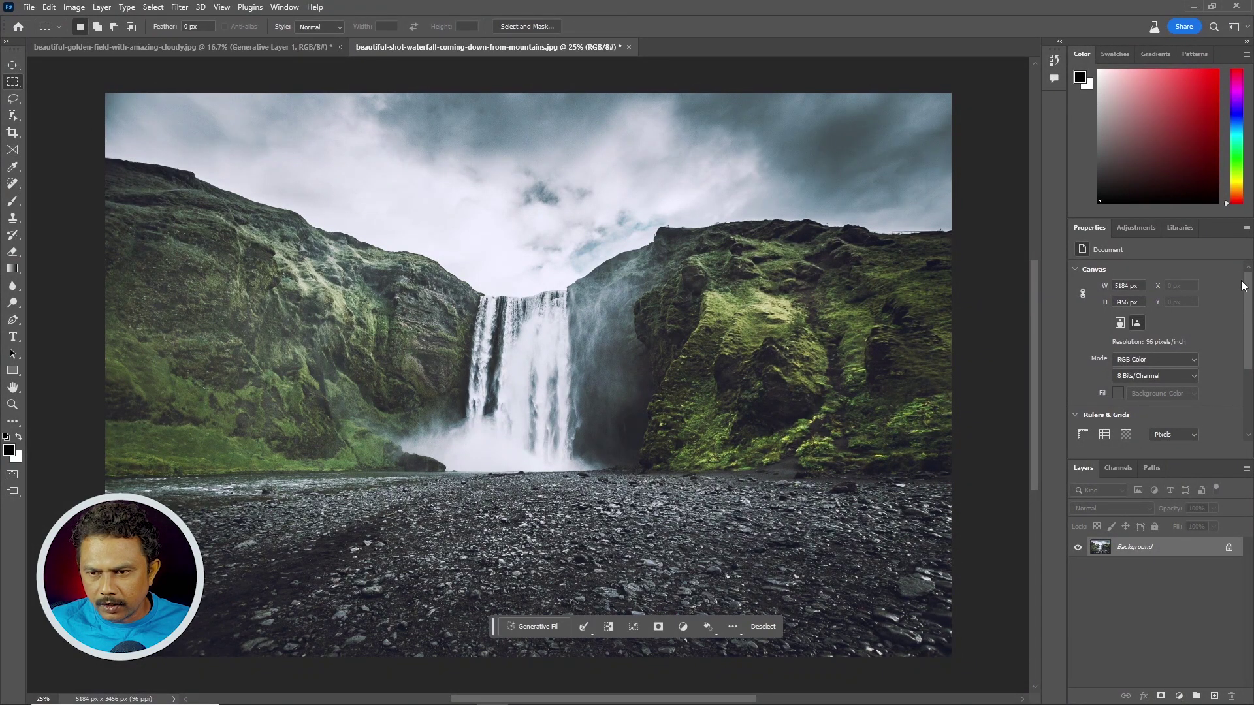
{"action": "left_click", "coordinate": [532, 626]}
{"action": "type", "text": "Bo"}
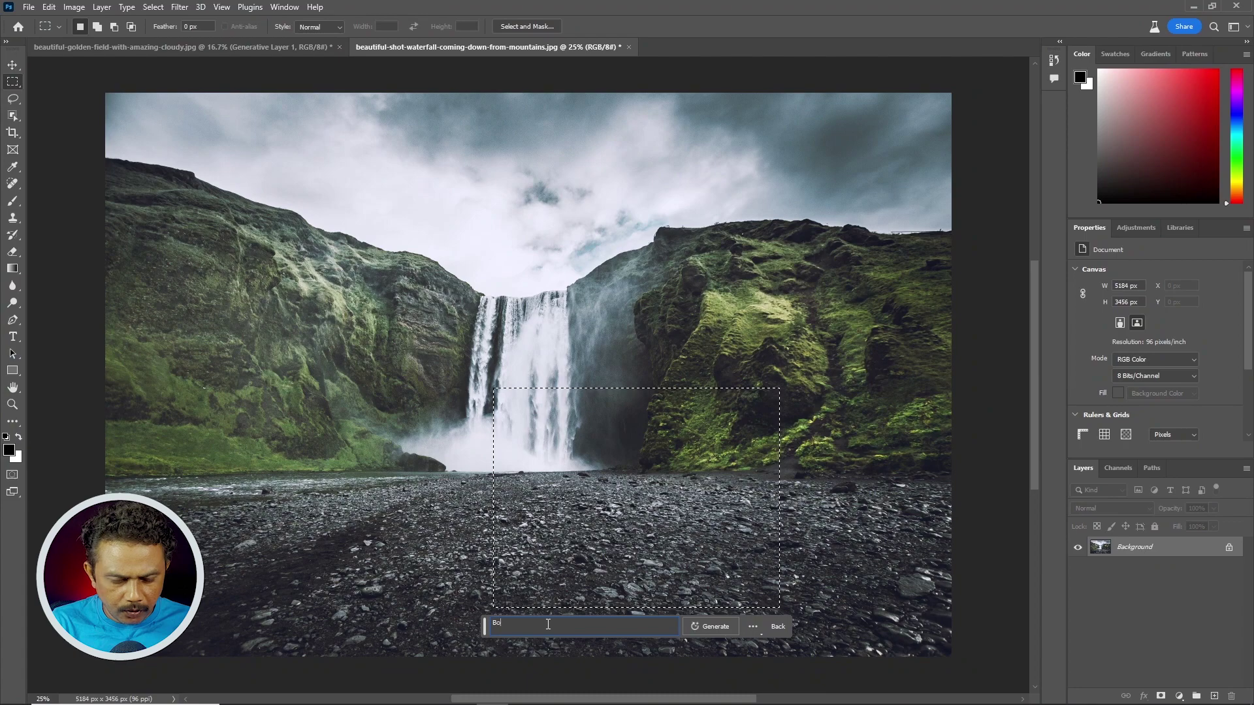
{"action": "type", "text": "at"}
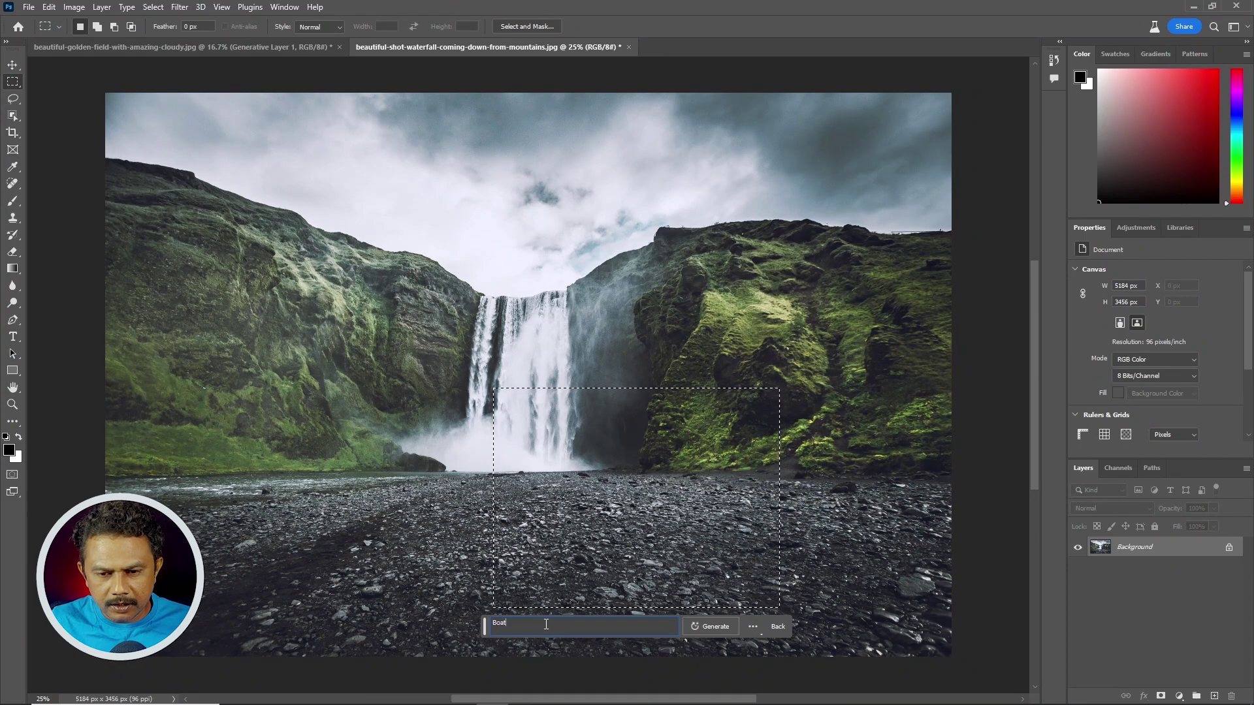
{"action": "left_click", "coordinate": [704, 631]}
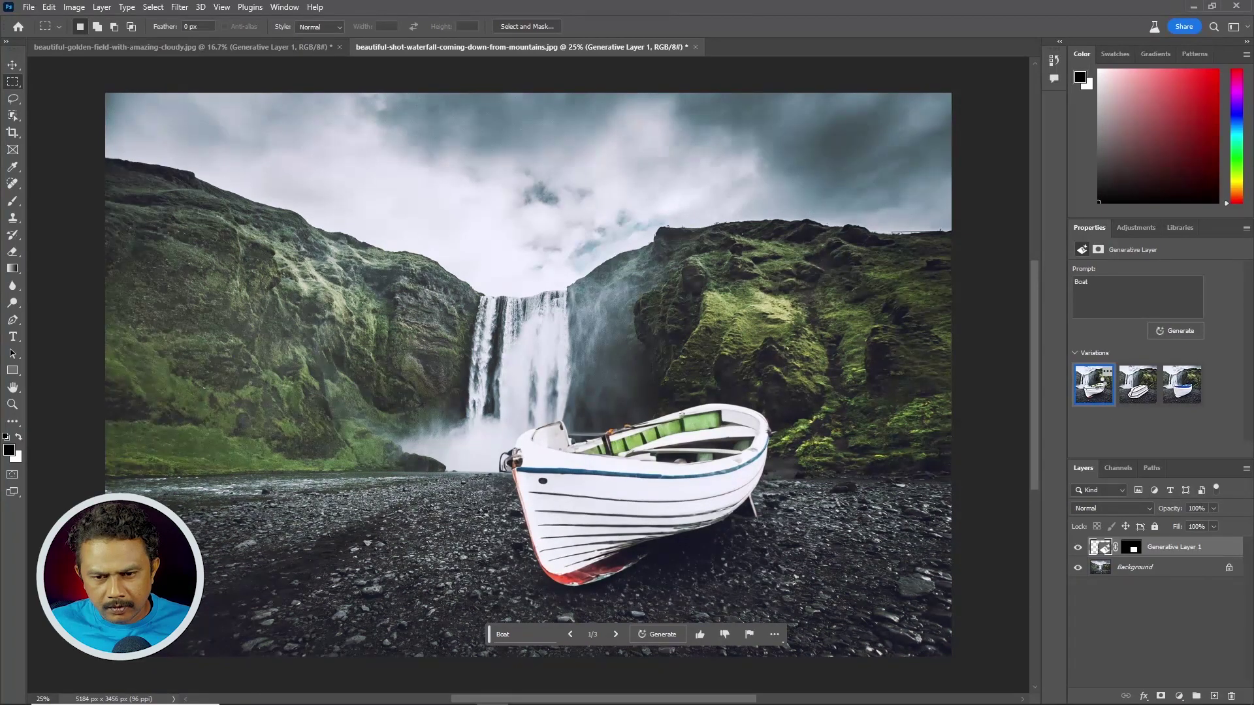
{"action": "left_click", "coordinate": [1137, 386]}
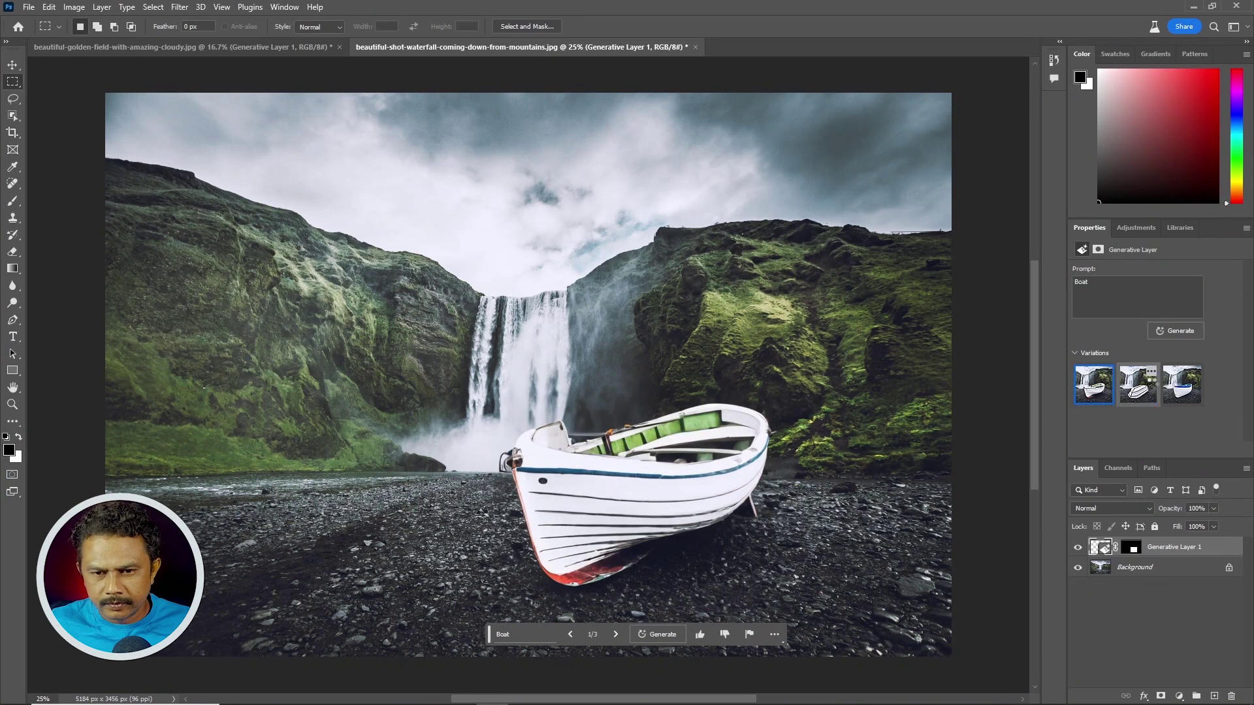
{"action": "left_click", "coordinate": [1182, 395]}
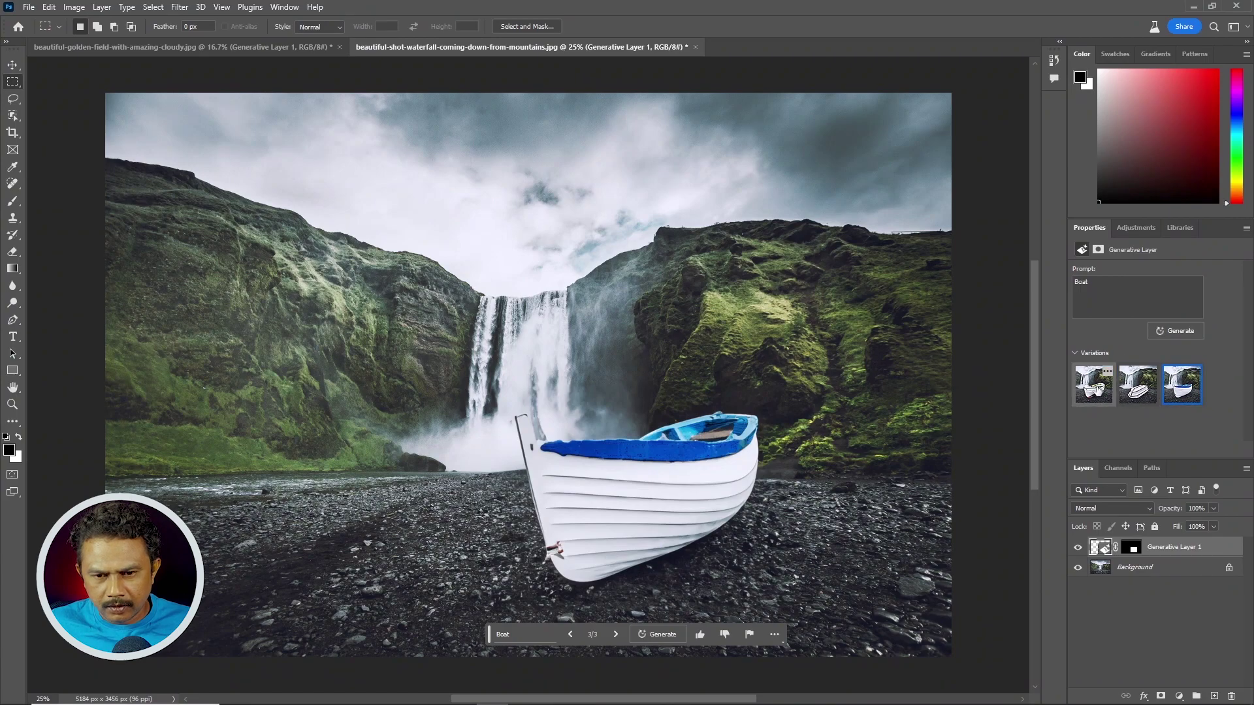
{"action": "left_click", "coordinate": [1094, 389]}
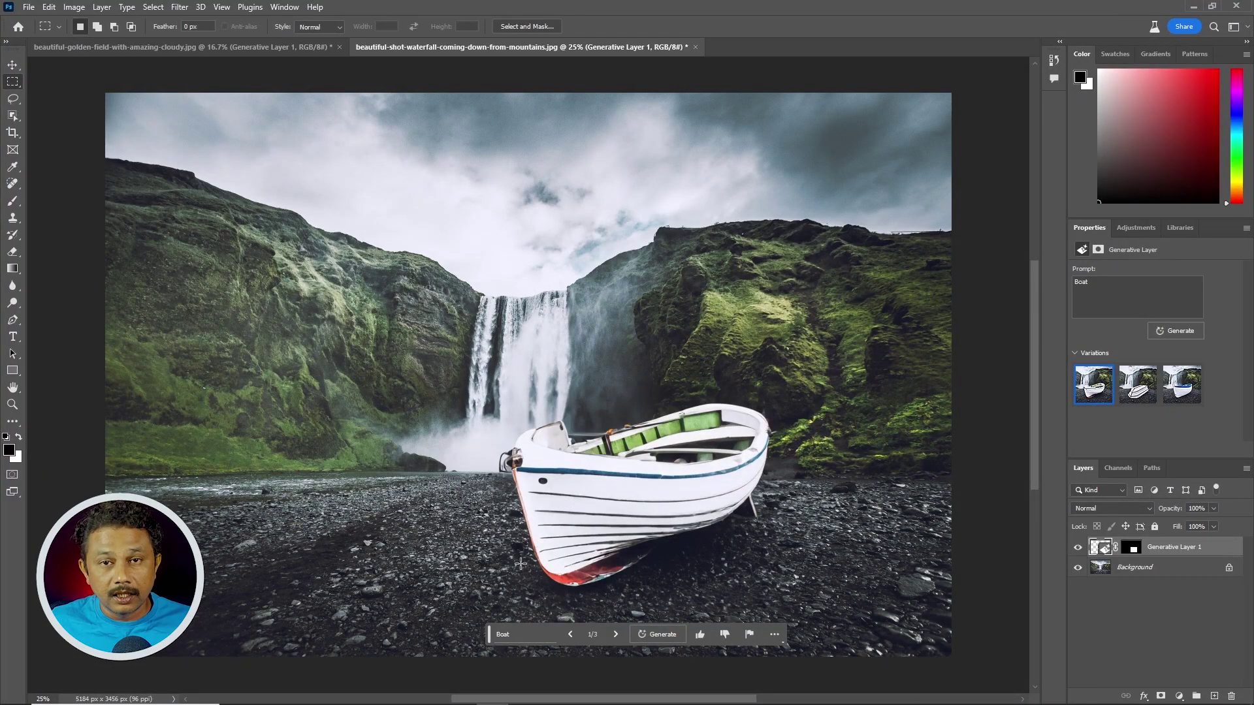
- Generate a couple left of the boat with the prompt 'couple', undoing the extra layer
{"action": "left_click_drag", "start_coordinate": [394, 341], "coordinate": [498, 555]}
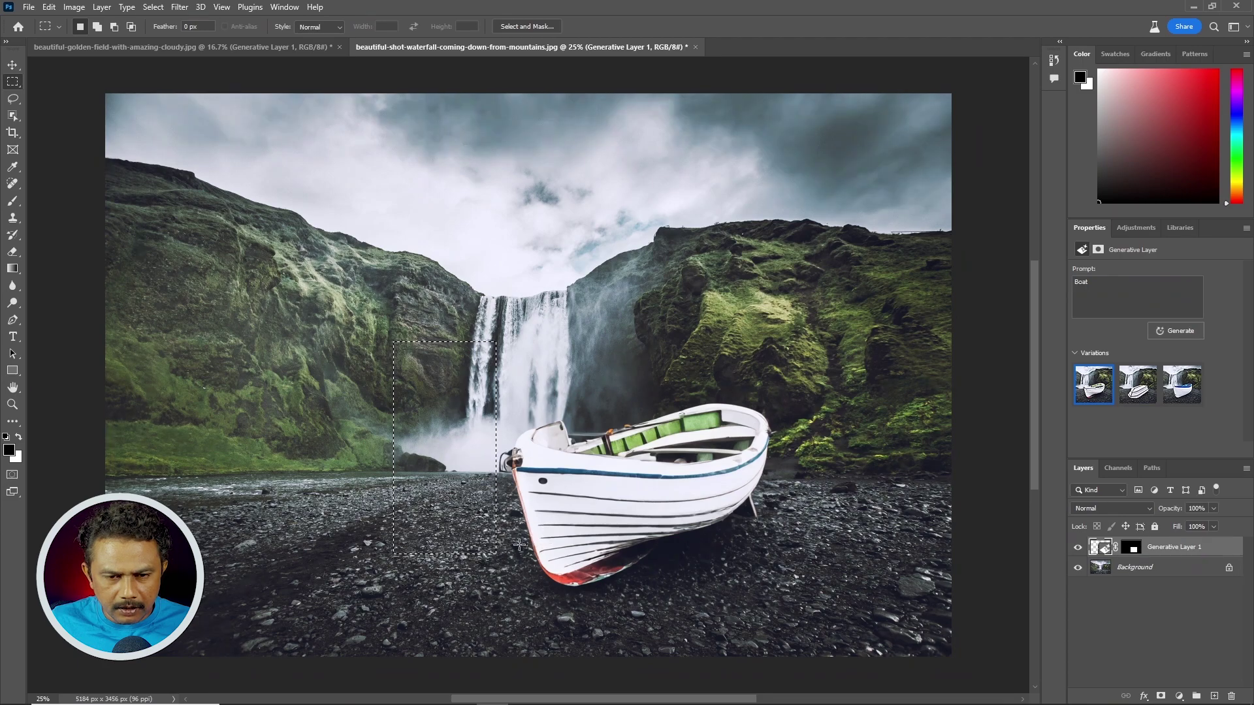
{"action": "left_click_drag", "start_coordinate": [498, 555], "coordinate": [496, 554]}
{"action": "left_click", "coordinate": [367, 574]}
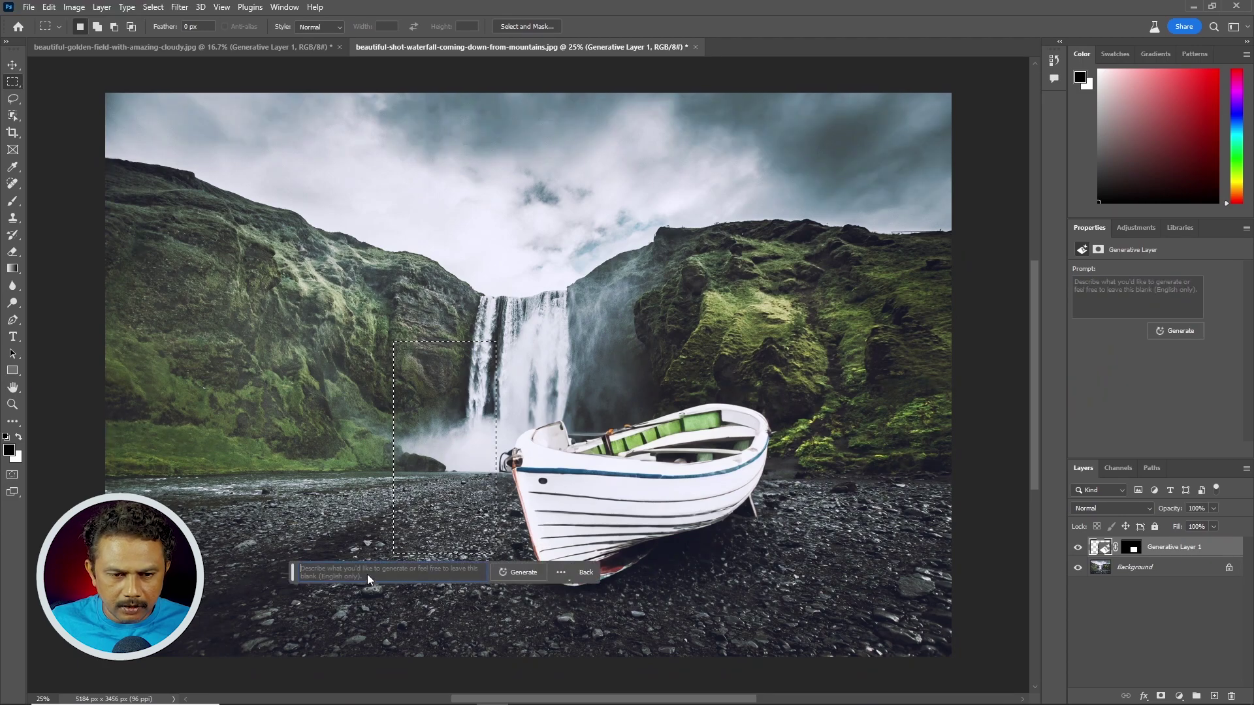
{"action": "type", "text": "couple"}
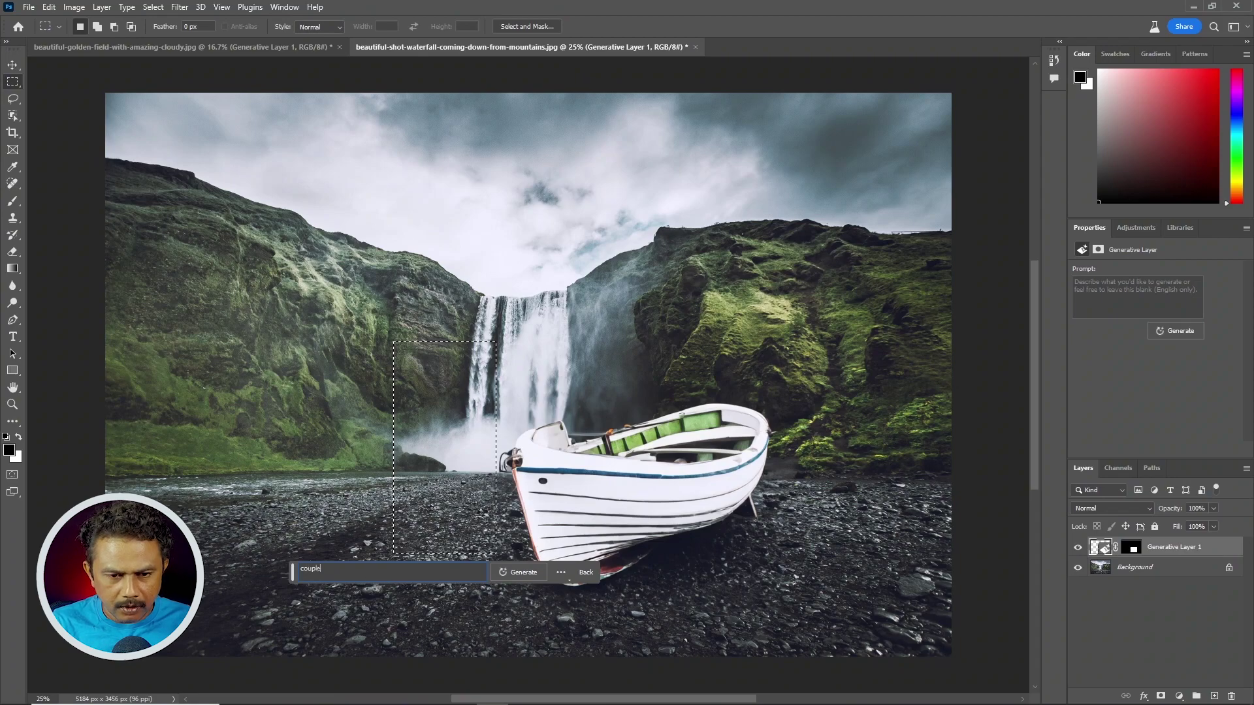
{"action": "key", "text": "Return"}
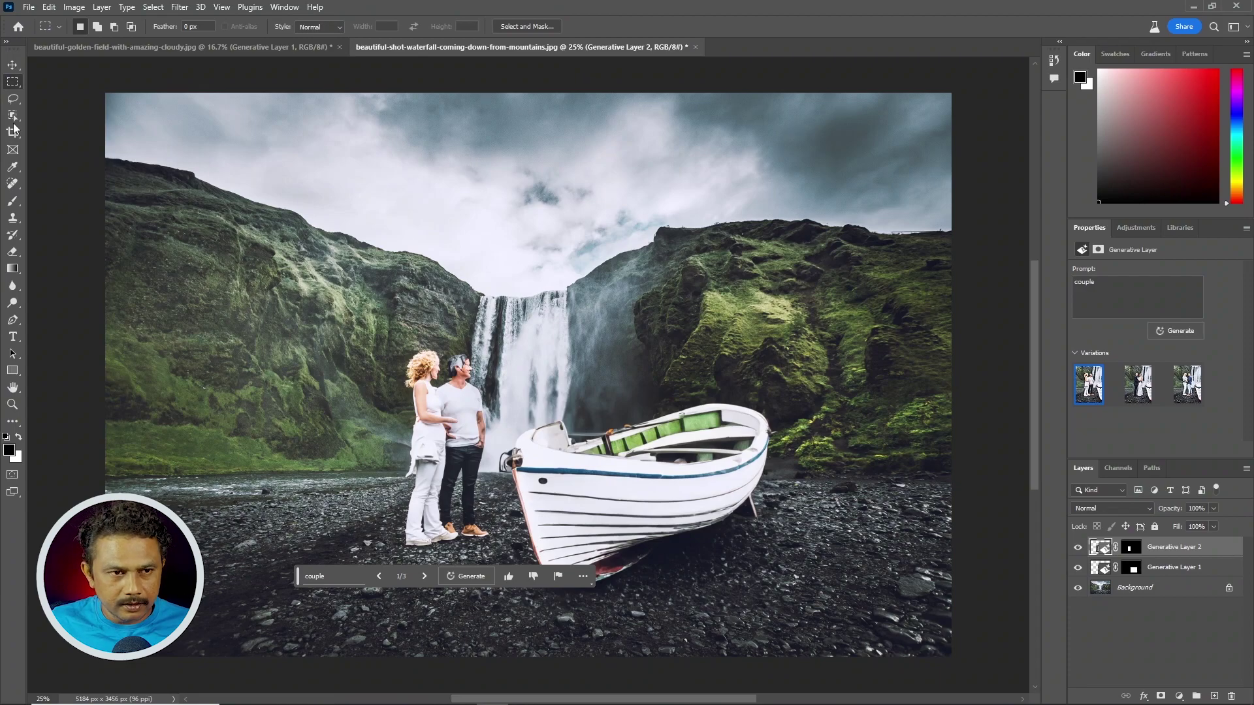
{"action": "key", "text": "ctrl+z"}
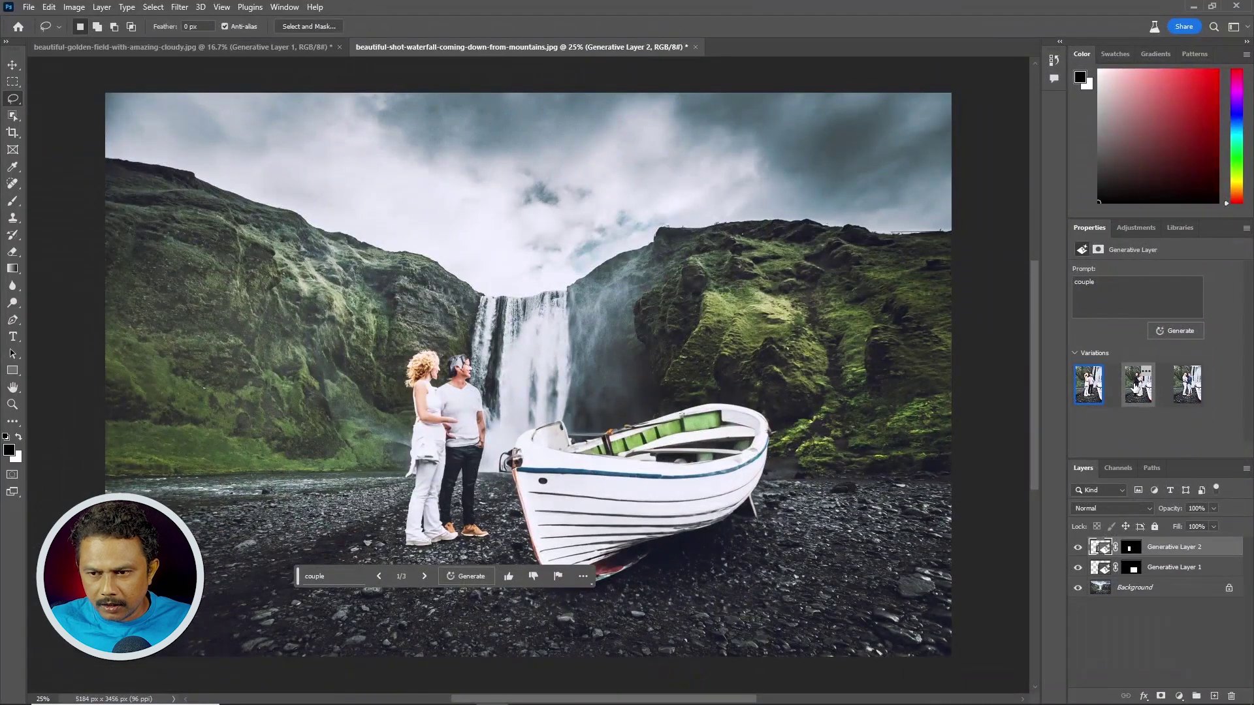
{"action": "left_click", "coordinate": [1135, 388]}
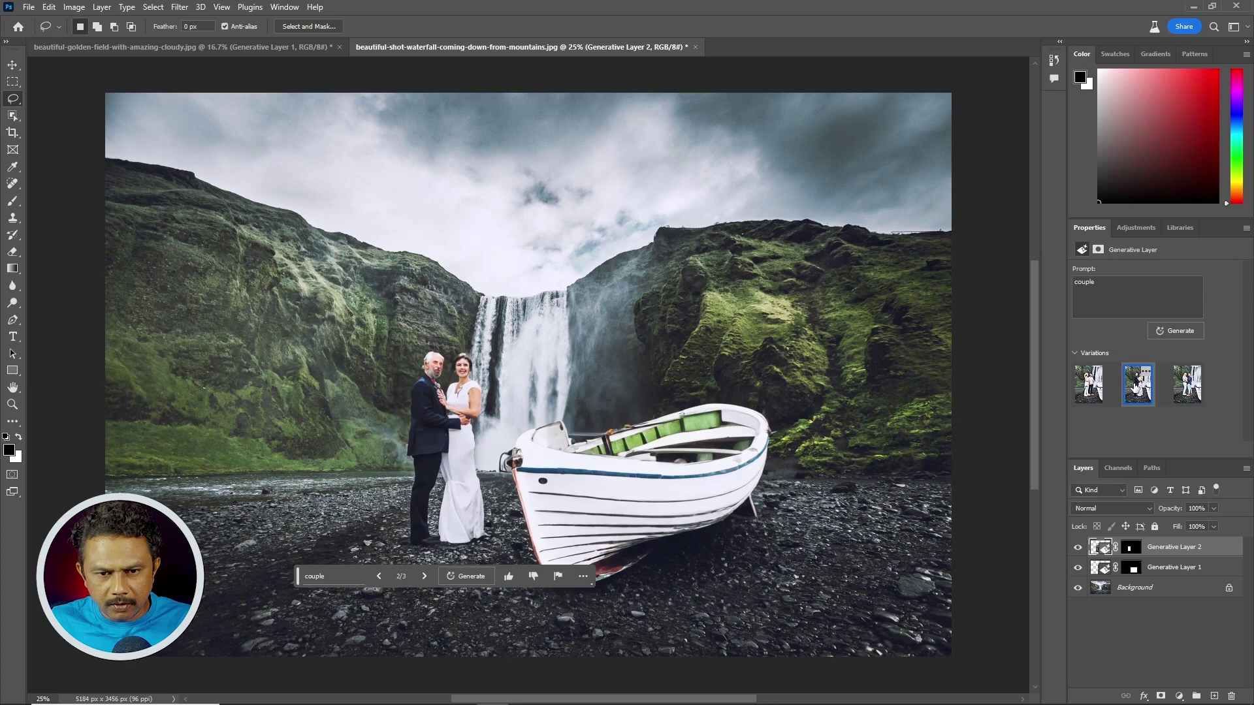
{"action": "left_click", "coordinate": [1187, 385]}
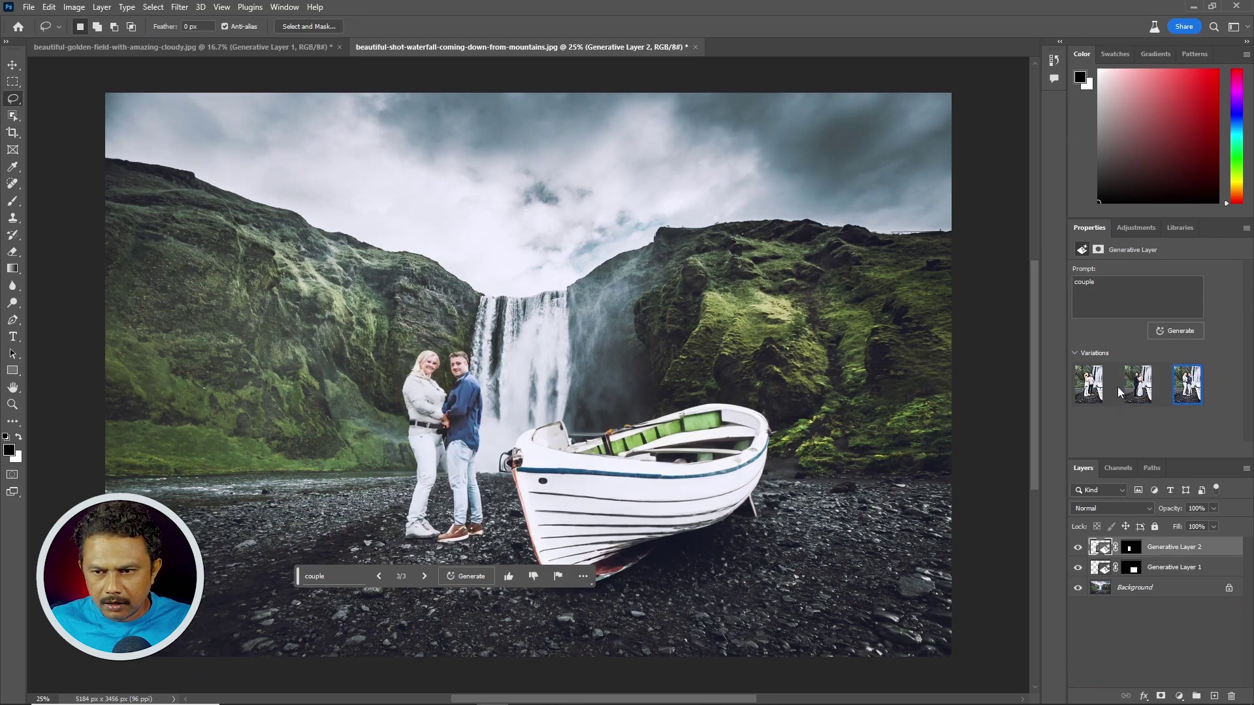
{"action": "left_click", "coordinate": [1095, 385]}
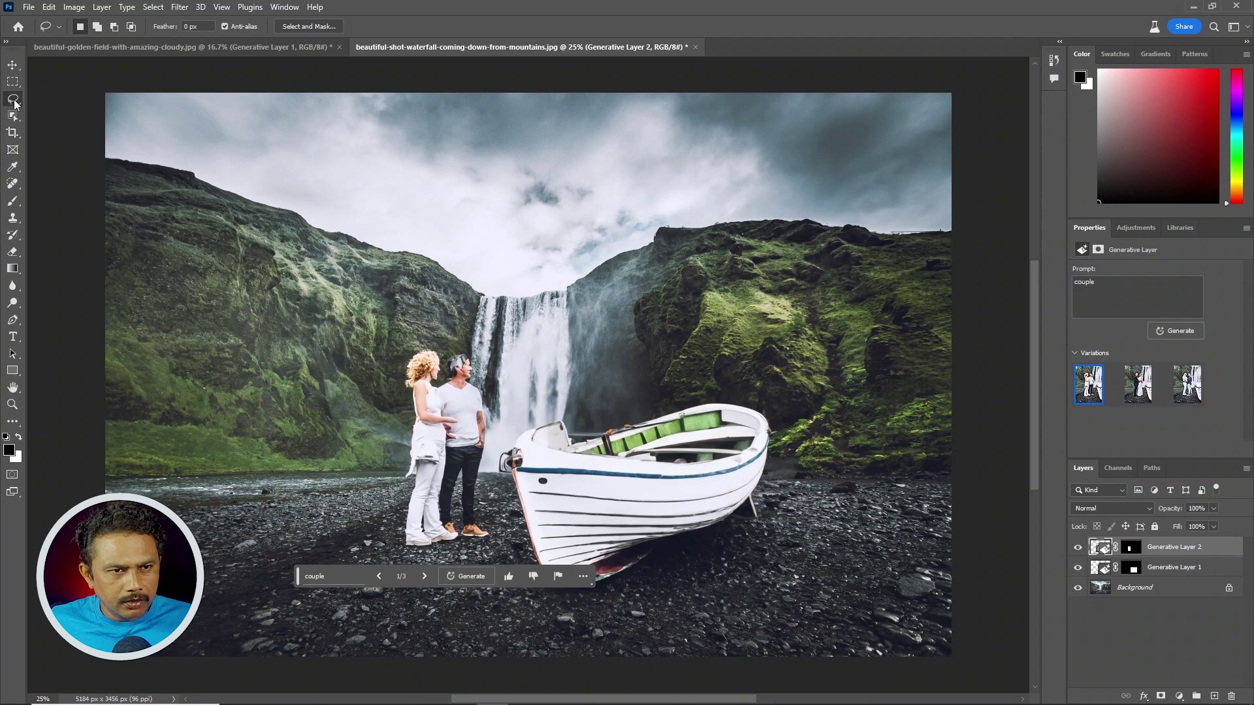
- Lasso the sky and ridgelines and generate stormy mountains from the prompt 'Mount'
{"action": "left_click_drag", "start_coordinate": [98, 159], "coordinate": [226, 198]}
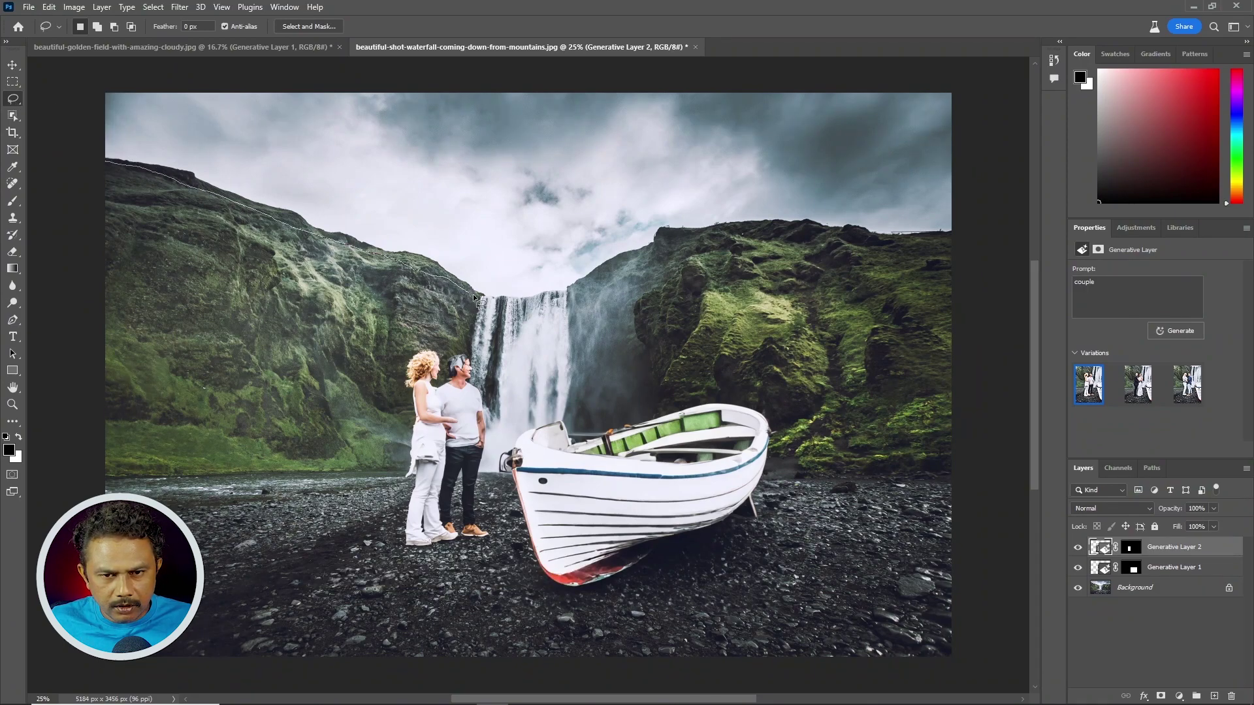
{"action": "mouse_move", "coordinate": [616, 274]}
{"action": "left_mouse_down"}
{"action": "mouse_move", "coordinate": [846, 234]}
{"action": "mouse_move", "coordinate": [720, 77]}
{"action": "mouse_move", "coordinate": [82, 104]}
{"action": "mouse_move", "coordinate": [98, 163]}
{"action": "left_mouse_up"}
{"action": "left_click_drag", "start_coordinate": [460, 92], "coordinate": [595, 120]}
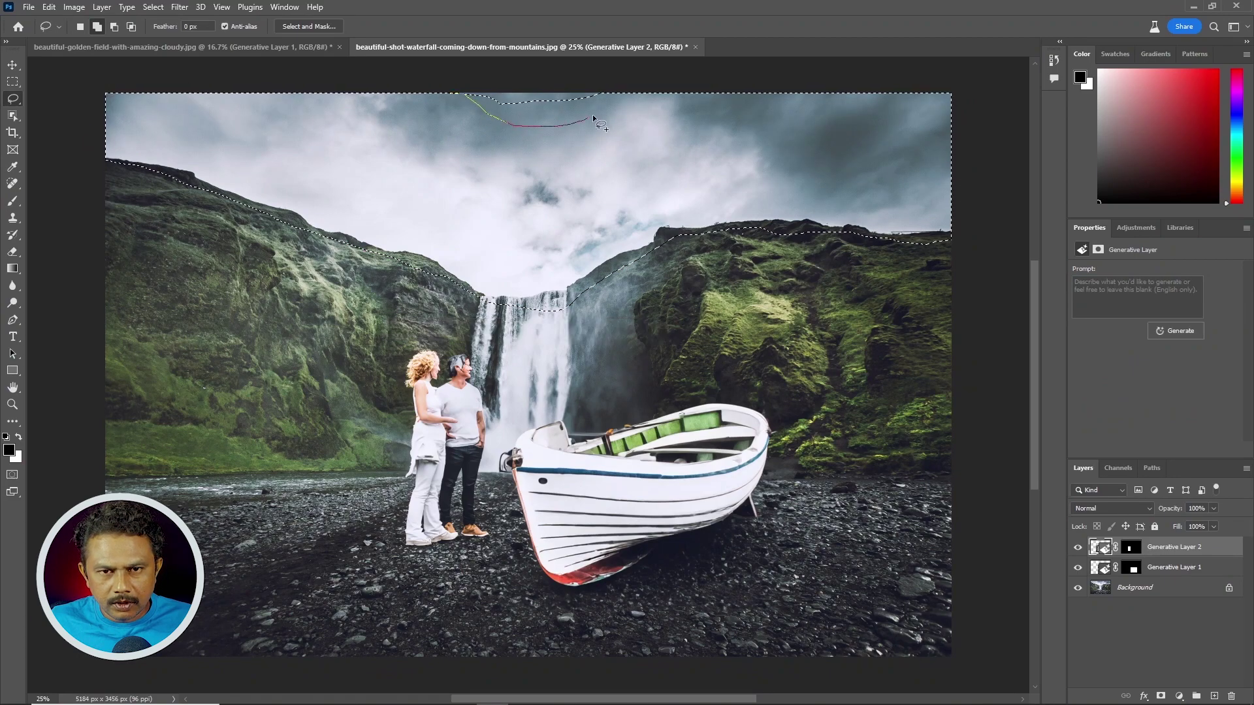
{"action": "left_click_drag", "start_coordinate": [503, 89], "coordinate": [498, 92]}
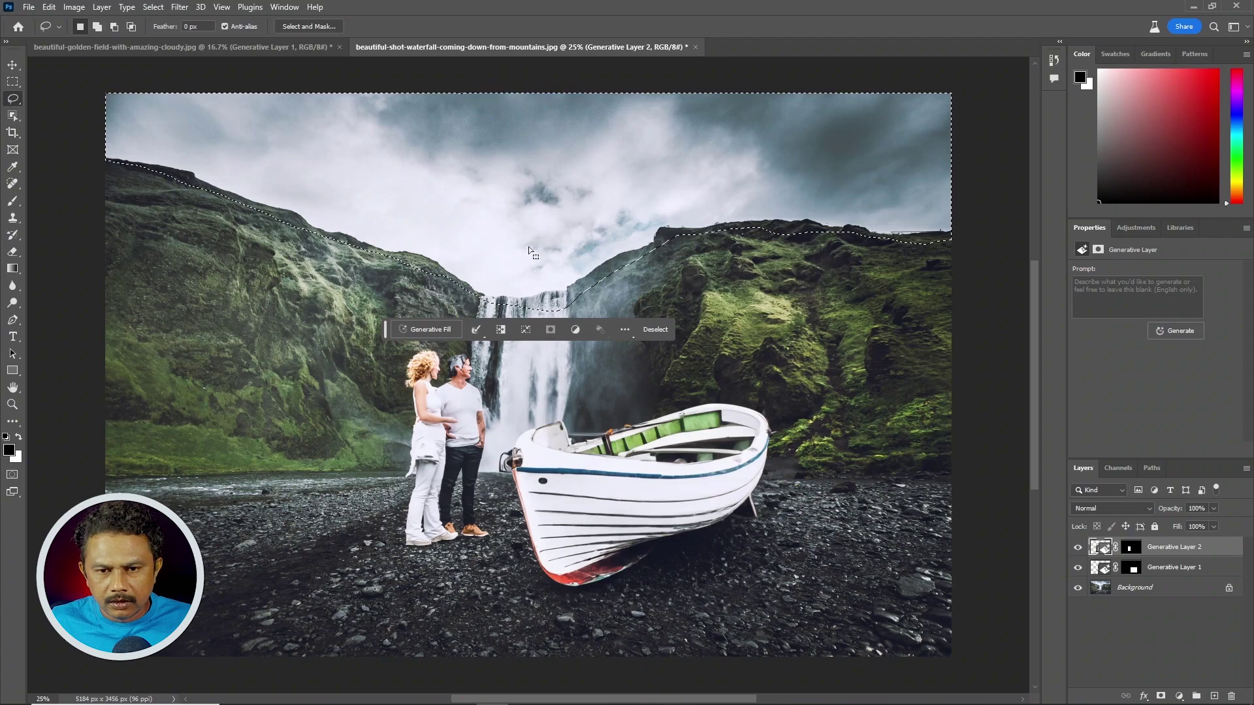
{"action": "left_click", "coordinate": [437, 331]}
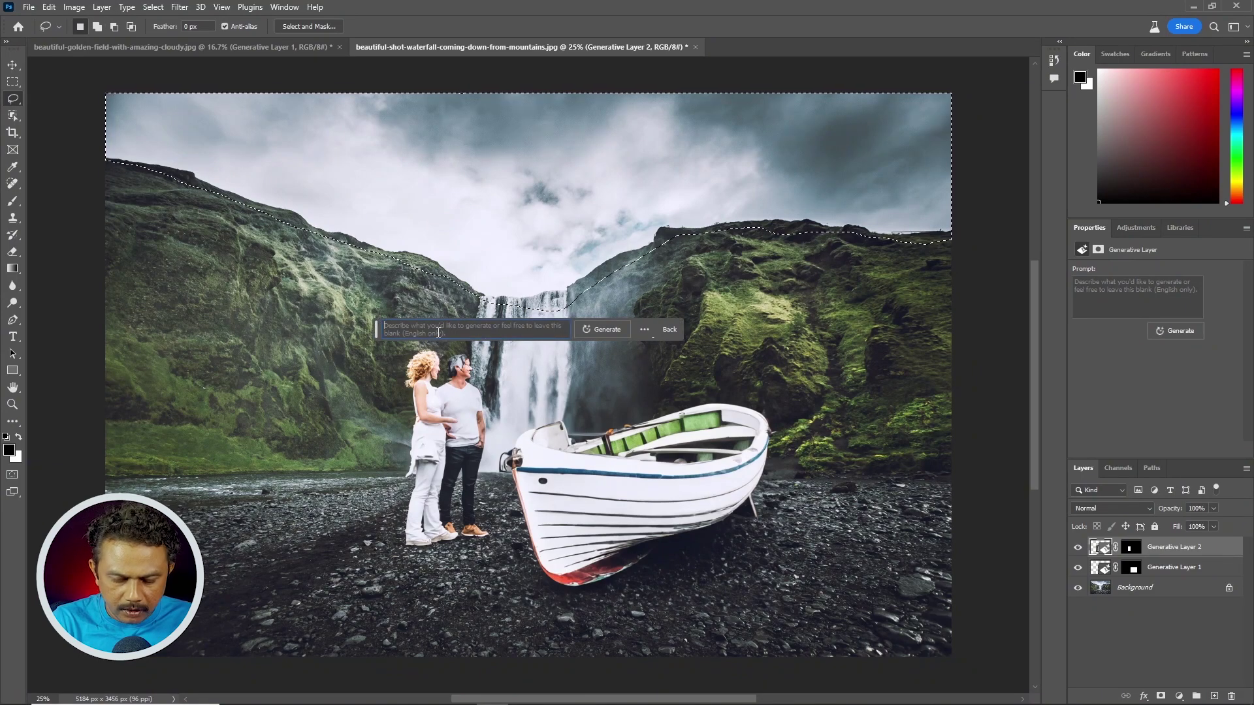
{"action": "type", "text": "Mount"}
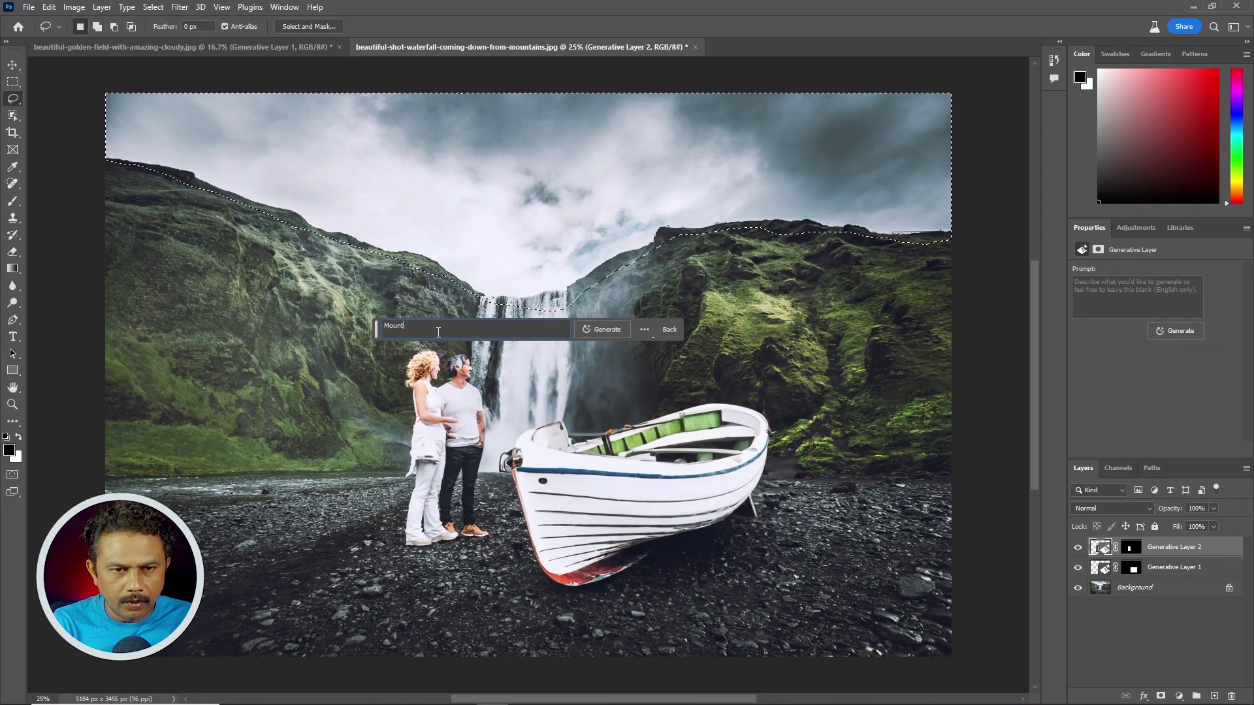
{"action": "key", "text": "Return"}
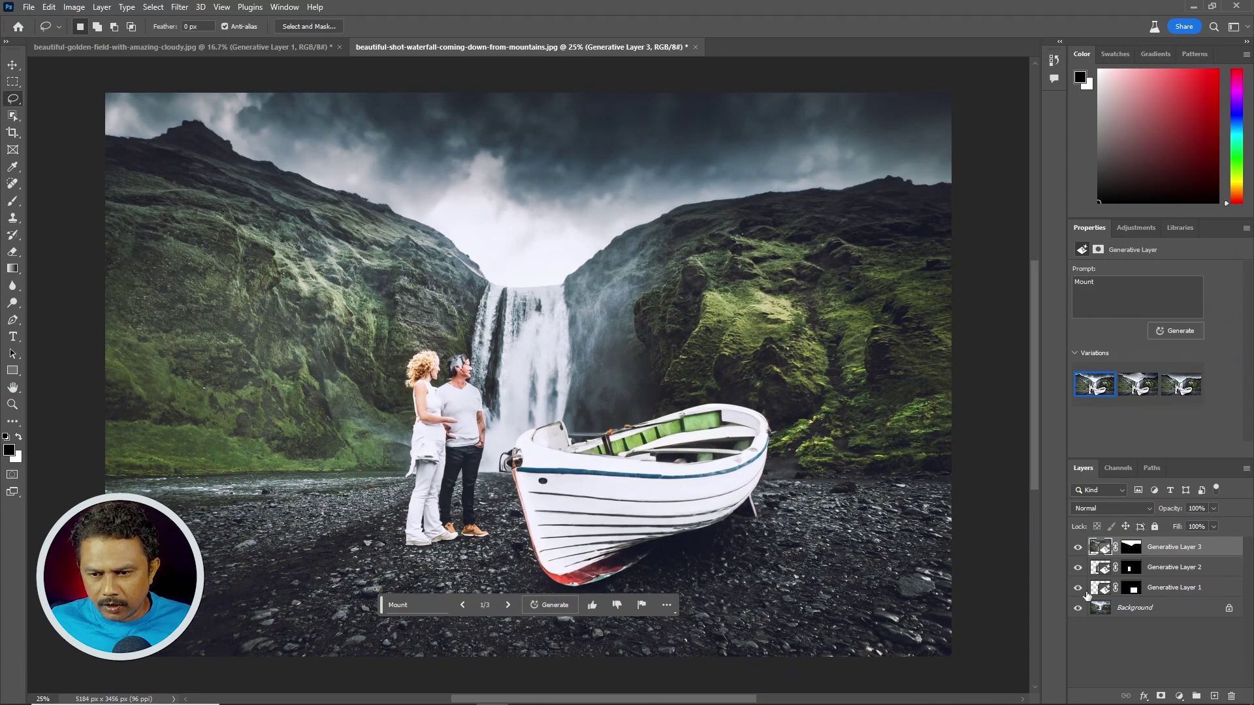
- Compare the mountain variations, keep the first, and open fog-dark-clouds-mountains.jpg
{"action": "left_click", "coordinate": [1077, 608], "text": "alt"}
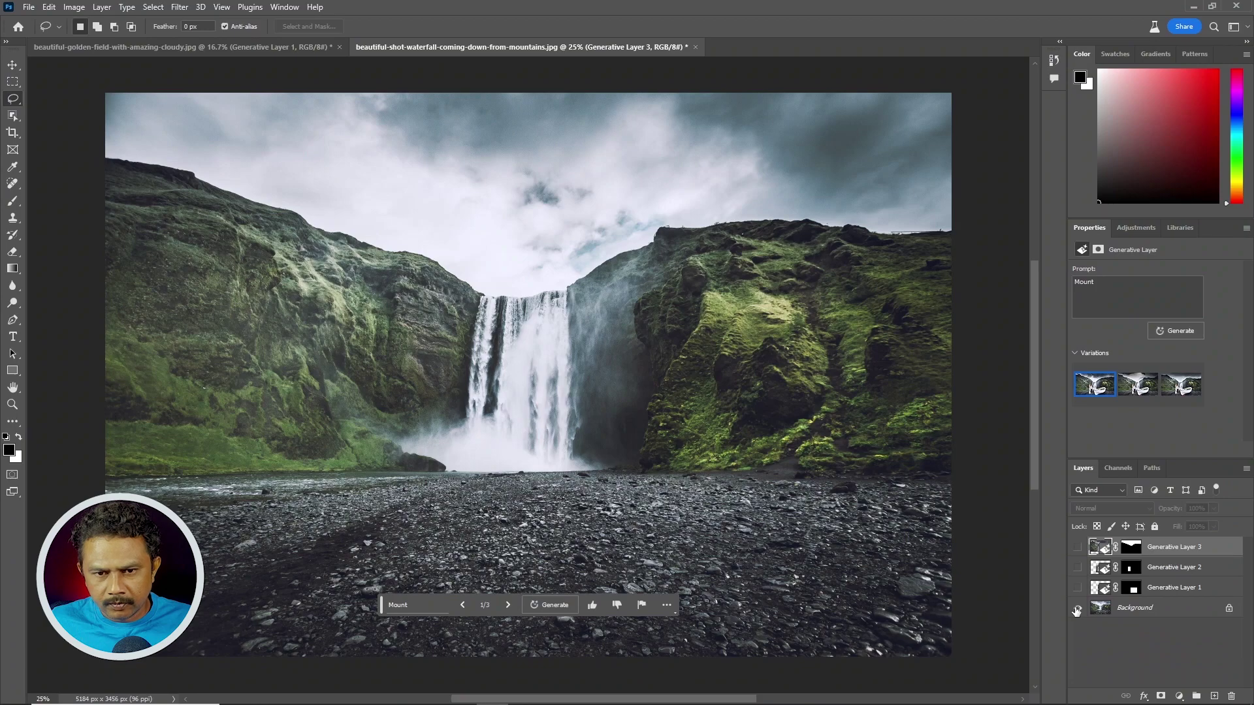
{"action": "left_click", "coordinate": [1078, 609], "text": "alt"}
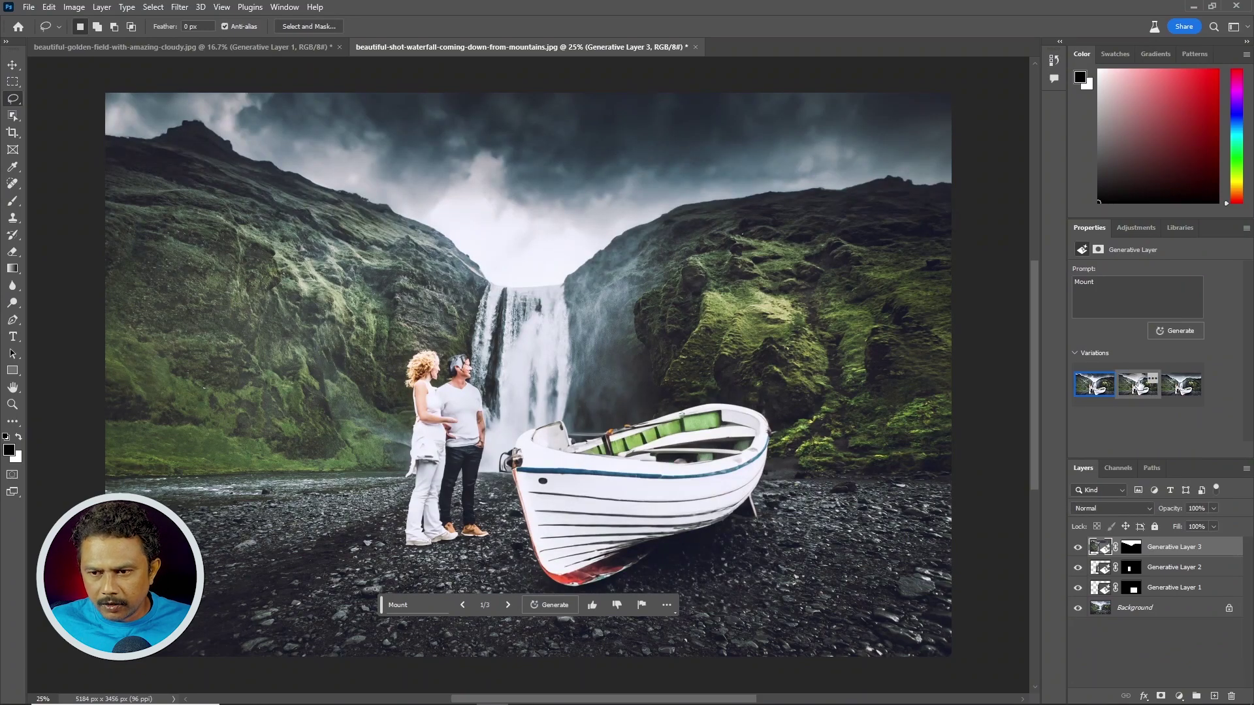
{"action": "left_click", "coordinate": [1139, 388]}
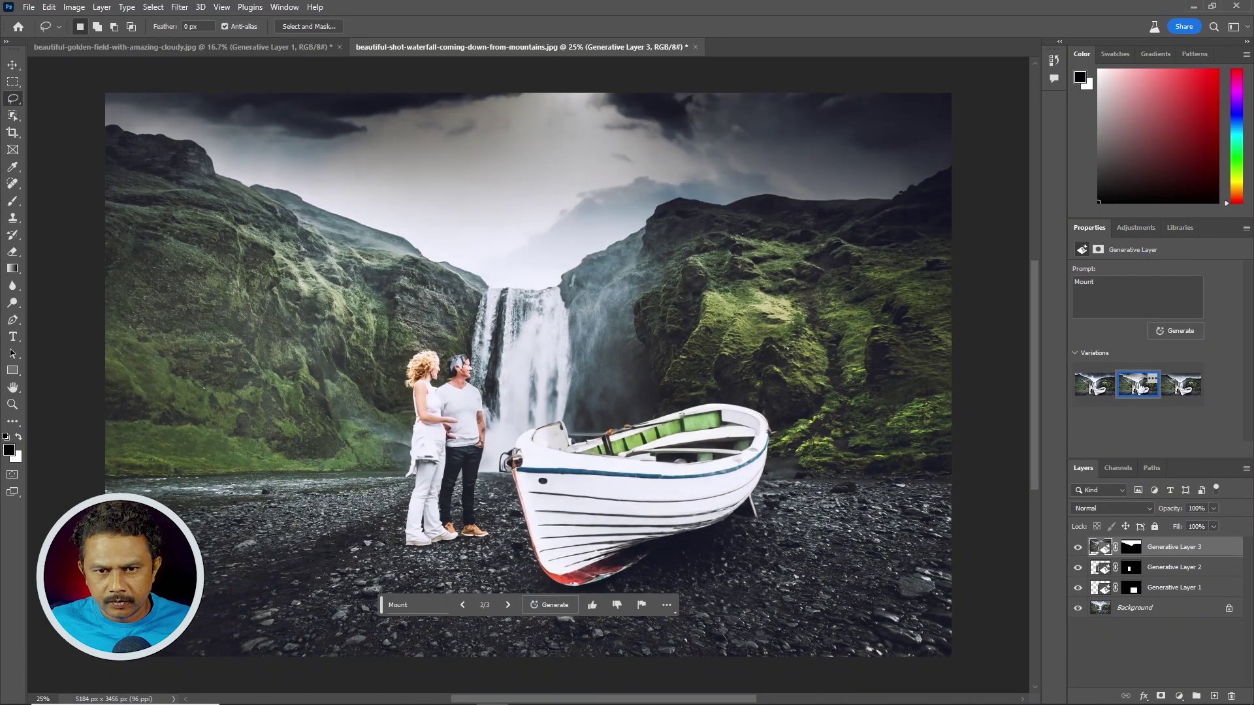
{"action": "left_click", "coordinate": [1181, 386]}
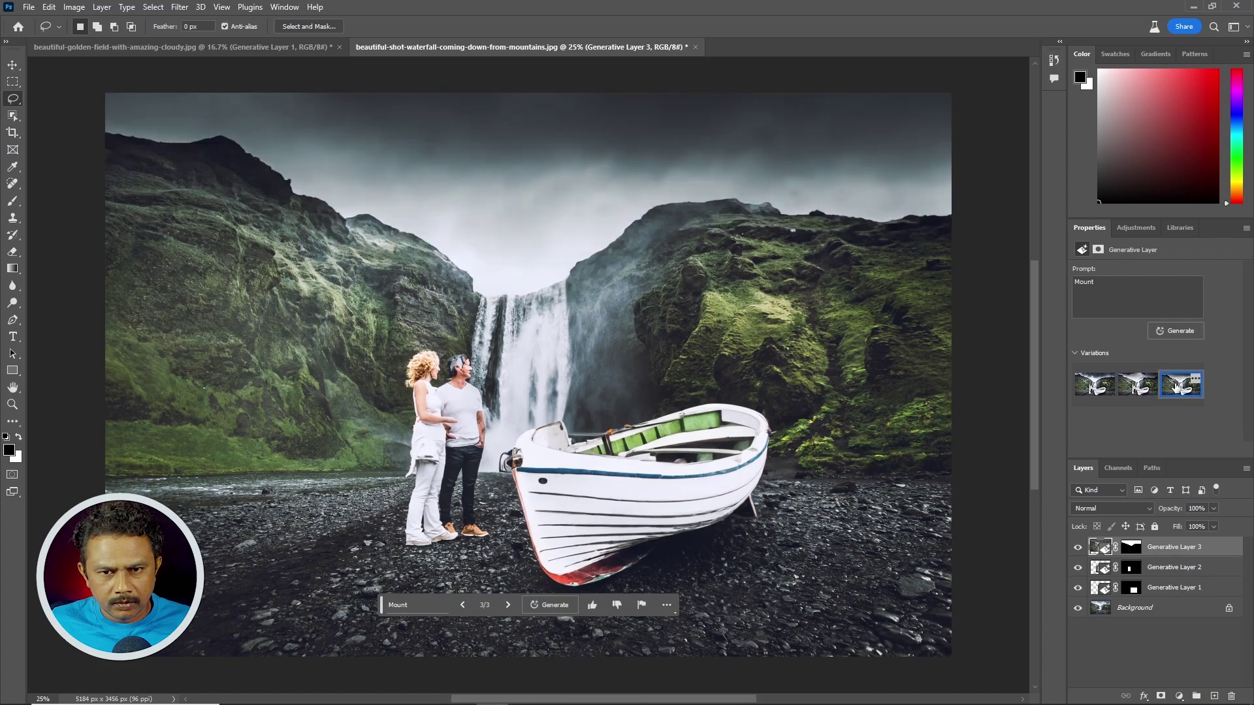
{"action": "left_click", "coordinate": [1101, 390]}
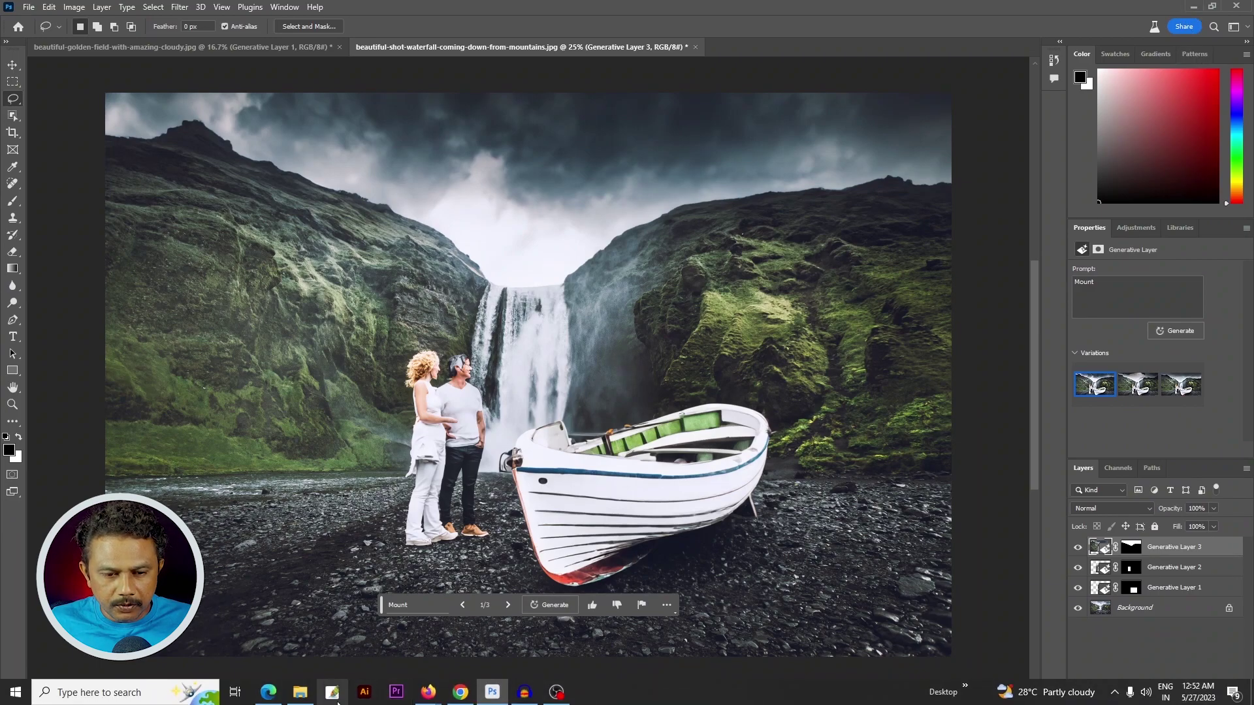
{"action": "left_click", "coordinate": [288, 701]}
{"action": "left_click_drag", "start_coordinate": [926, 186], "coordinate": [765, 47]}
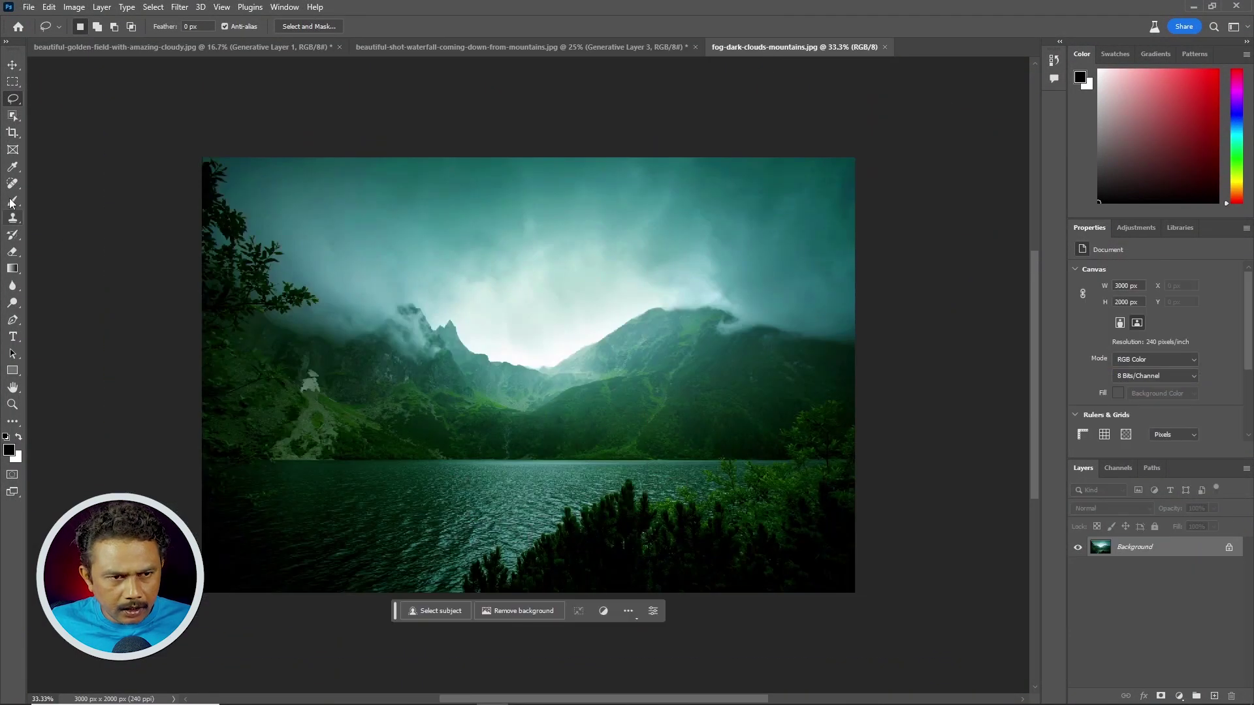
- Generate a ship on the lake from a rectangular selection and the prompt 'Ship'
{"action": "key", "text": "m"}
{"action": "left_click_drag", "start_coordinate": [436, 399], "coordinate": [607, 495]}
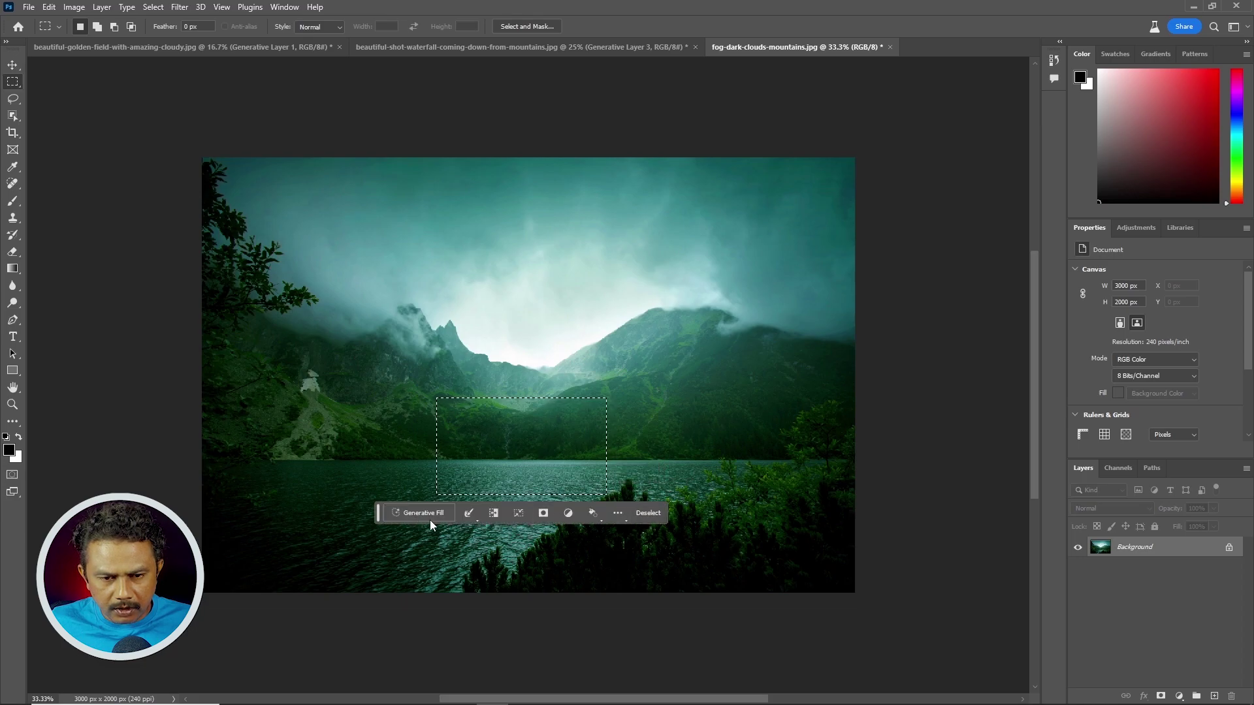
{"action": "left_click", "coordinate": [428, 515]}
{"action": "type", "text": "s"}
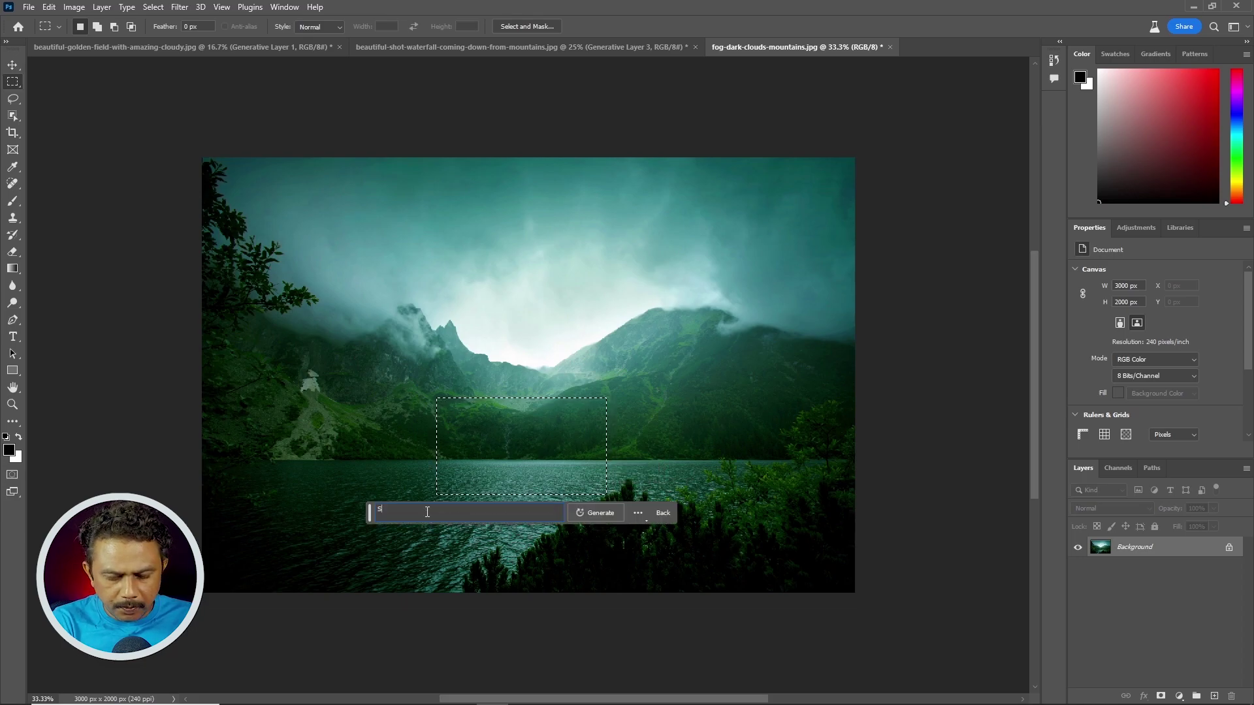
{"action": "type", "text": "hip"}
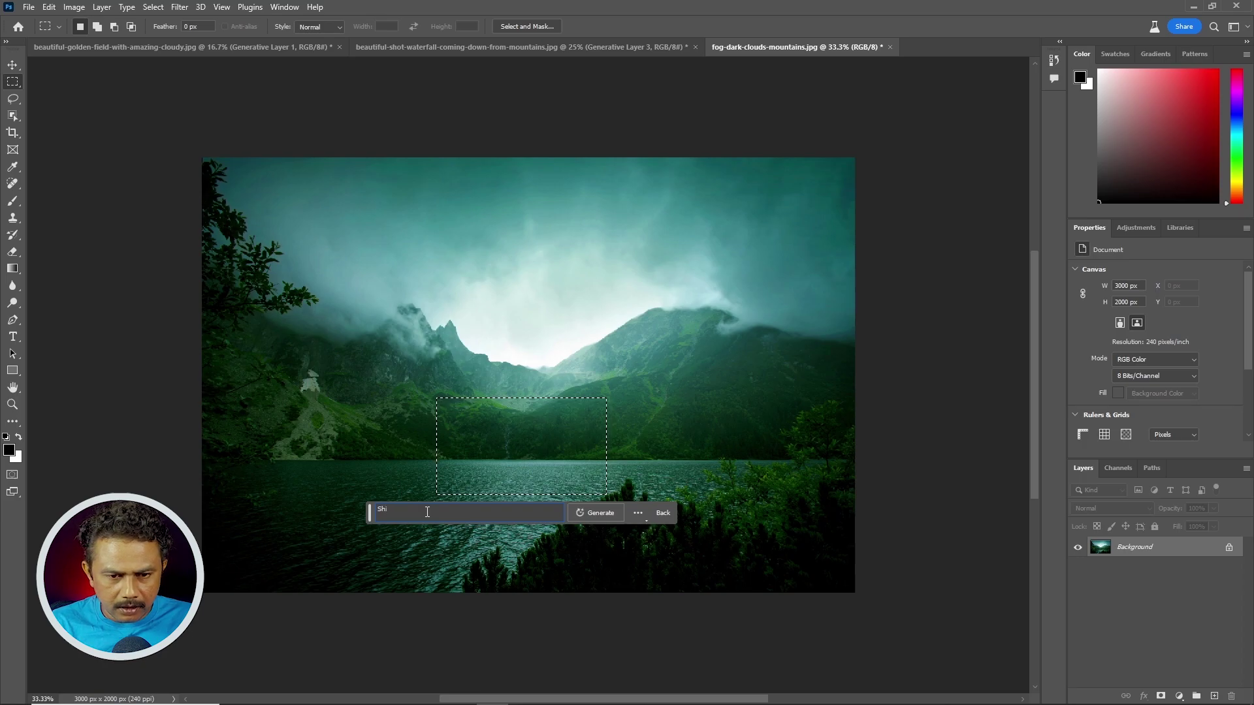
{"action": "key", "text": "Return"}
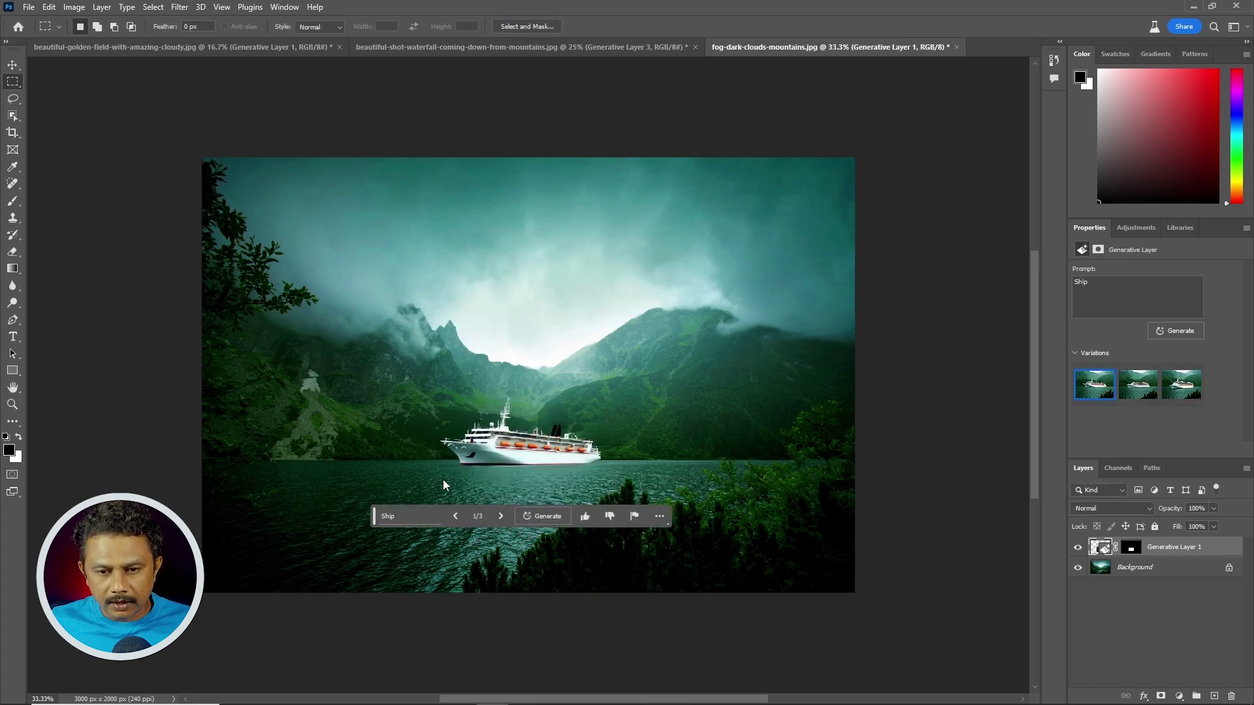
- Compare the three ship variations and keep the third
{"action": "left_click", "coordinate": [1143, 385]}
{"action": "left_click", "coordinate": [1189, 387]}
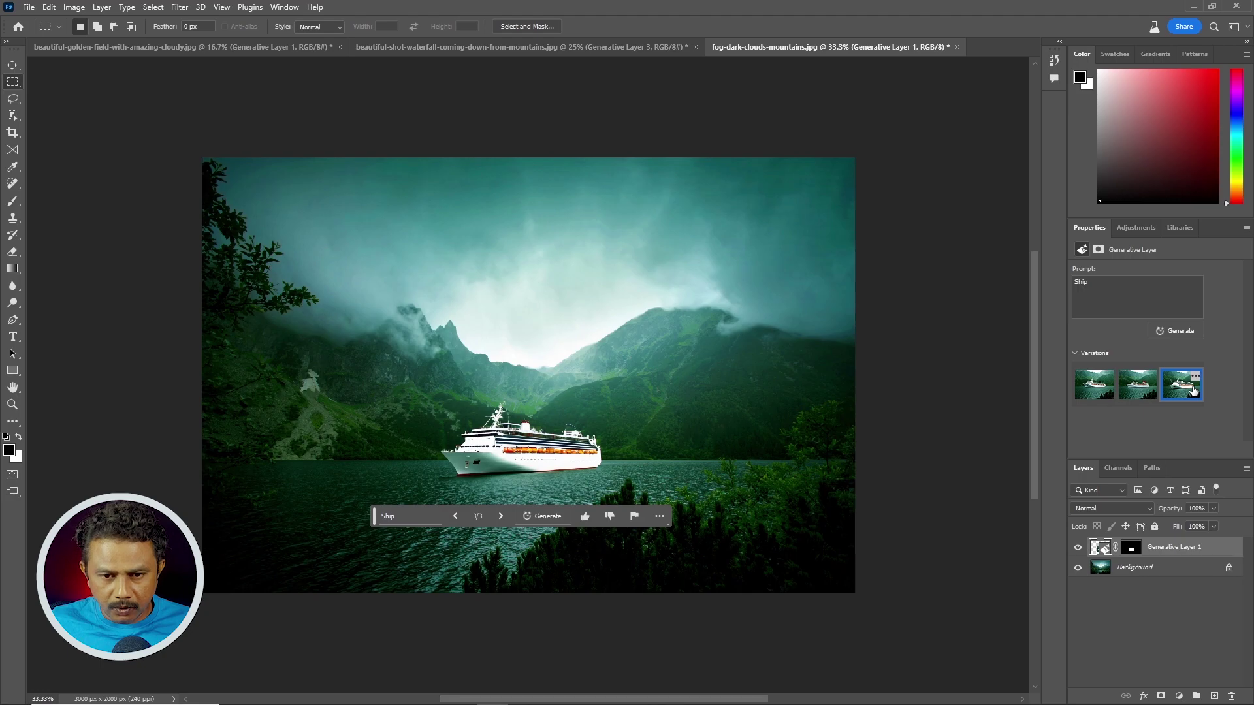
{"action": "left_click", "coordinate": [1097, 386]}
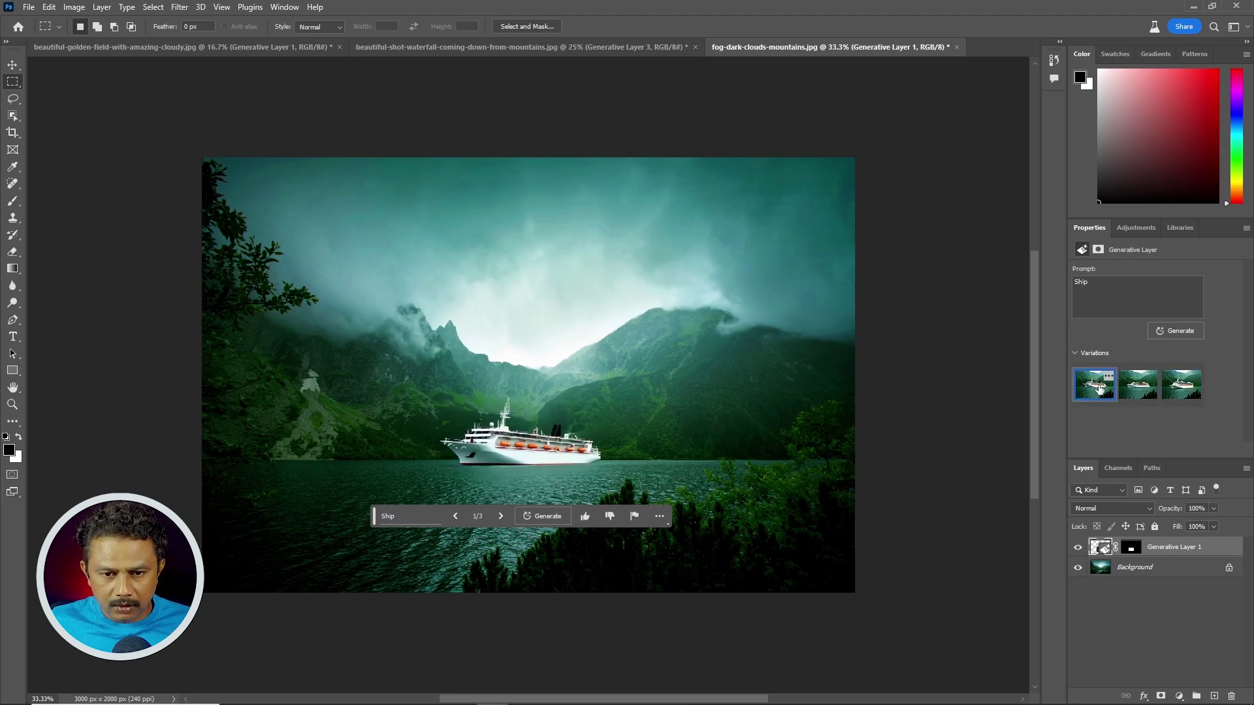
{"action": "left_click", "coordinate": [1186, 385]}
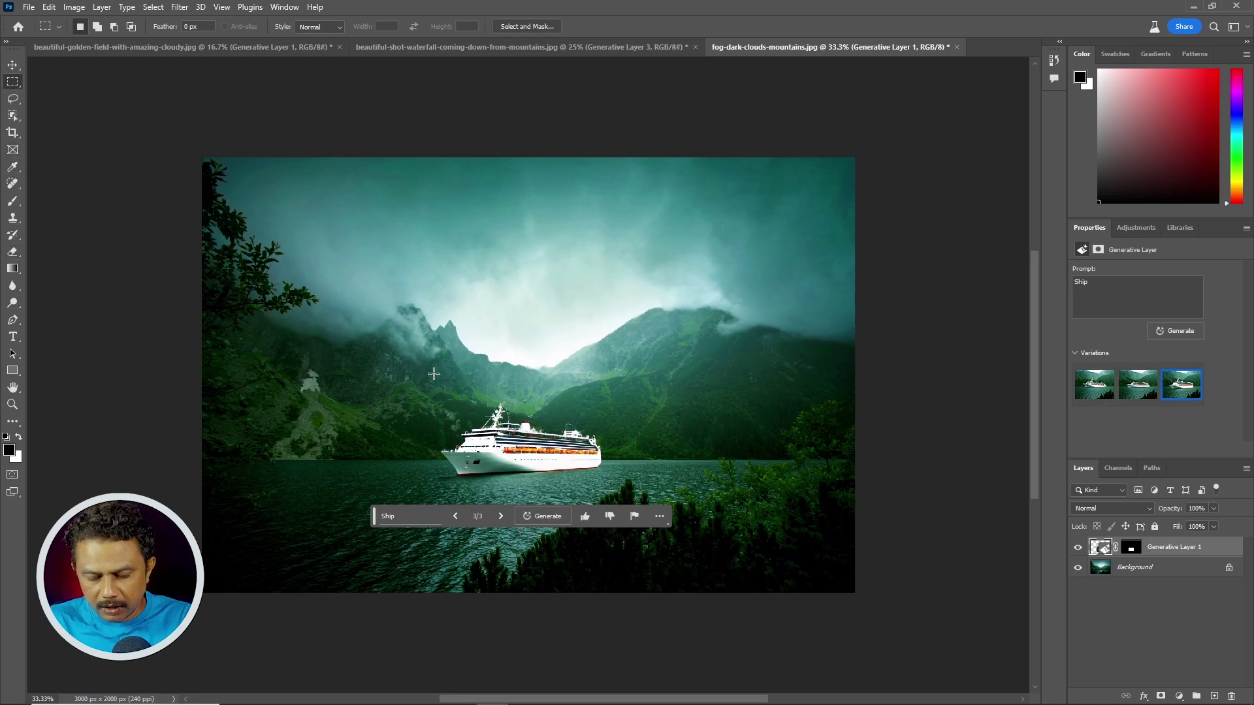
{"action": "key", "text": "l"}
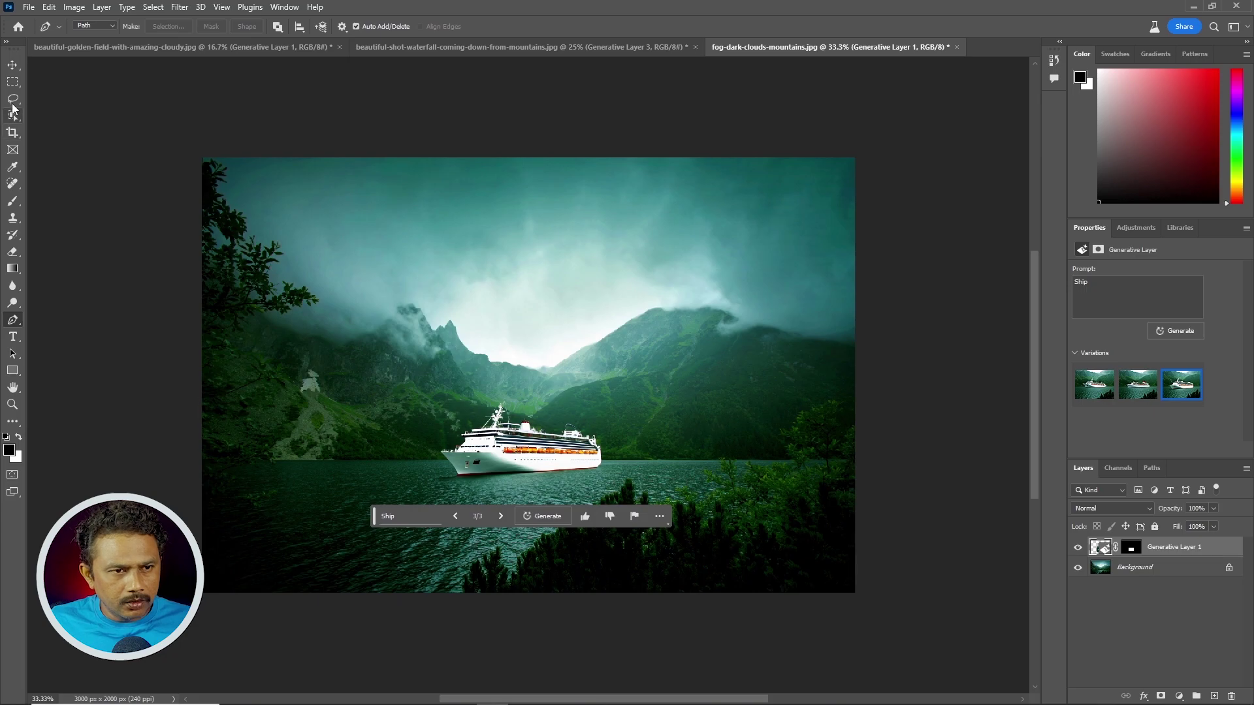
- Lasso the sky and peaks and generate new mountains from the prompt 'mountains'
{"action": "mouse_move", "coordinate": [205, 166]}
{"action": "left_mouse_down"}
{"action": "mouse_move", "coordinate": [333, 356]}
{"action": "mouse_move", "coordinate": [607, 372]}
{"action": "mouse_move", "coordinate": [706, 321]}
{"action": "mouse_move", "coordinate": [840, 348]}
{"action": "mouse_move", "coordinate": [845, 153]}
{"action": "mouse_move", "coordinate": [224, 120]}
{"action": "mouse_move", "coordinate": [112, 176]}
{"action": "mouse_move", "coordinate": [133, 194]}
{"action": "left_mouse_up"}
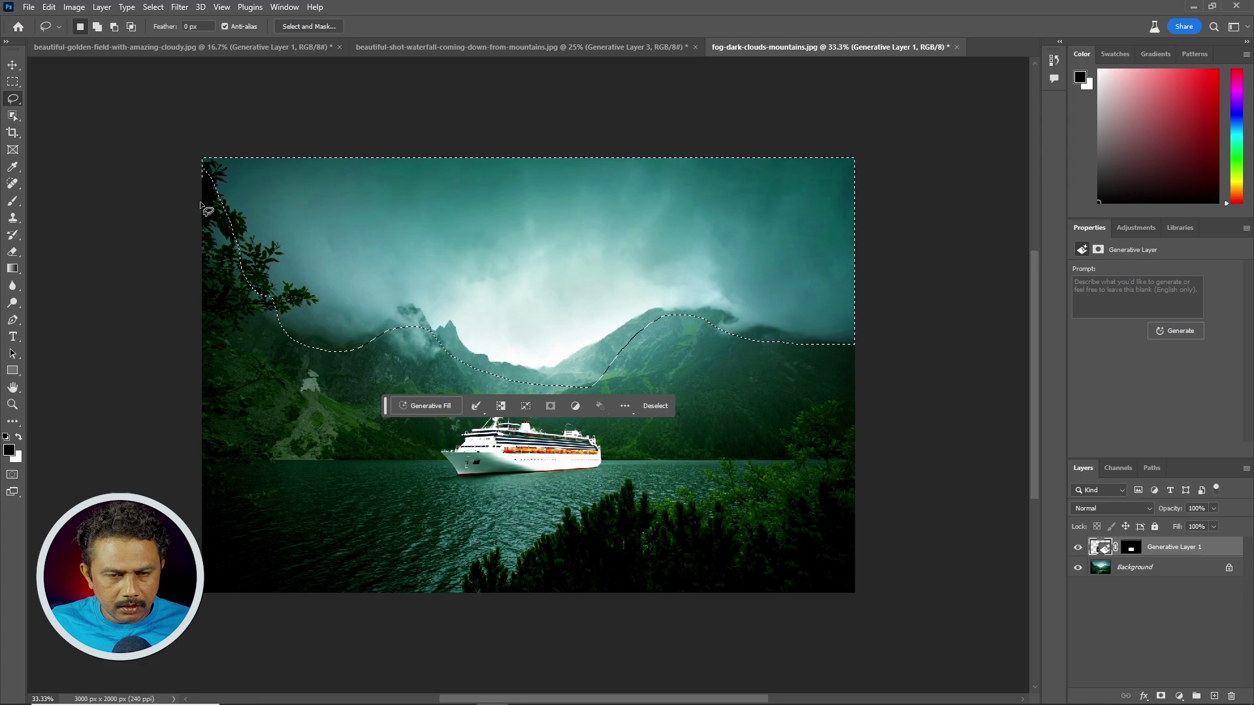
{"action": "left_click", "coordinate": [435, 406]}
{"action": "type", "text": "mou"}
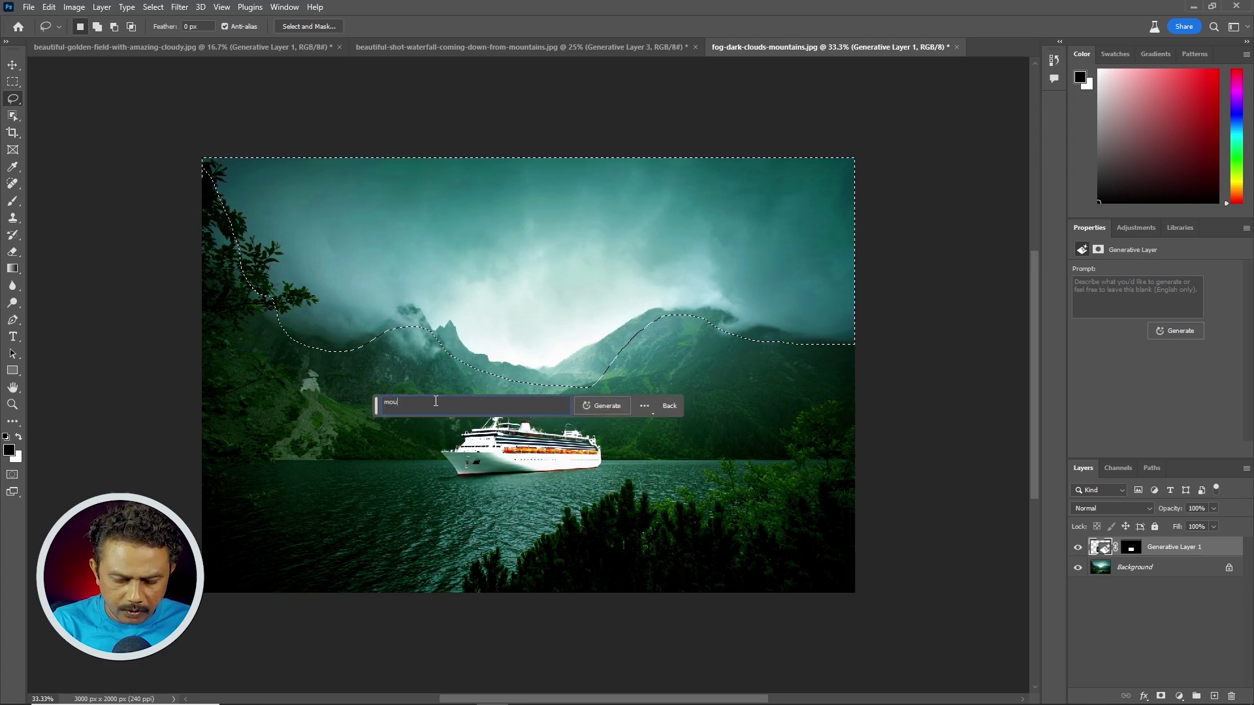
{"action": "type", "text": "ntains"}
{"action": "key", "text": "Return"}
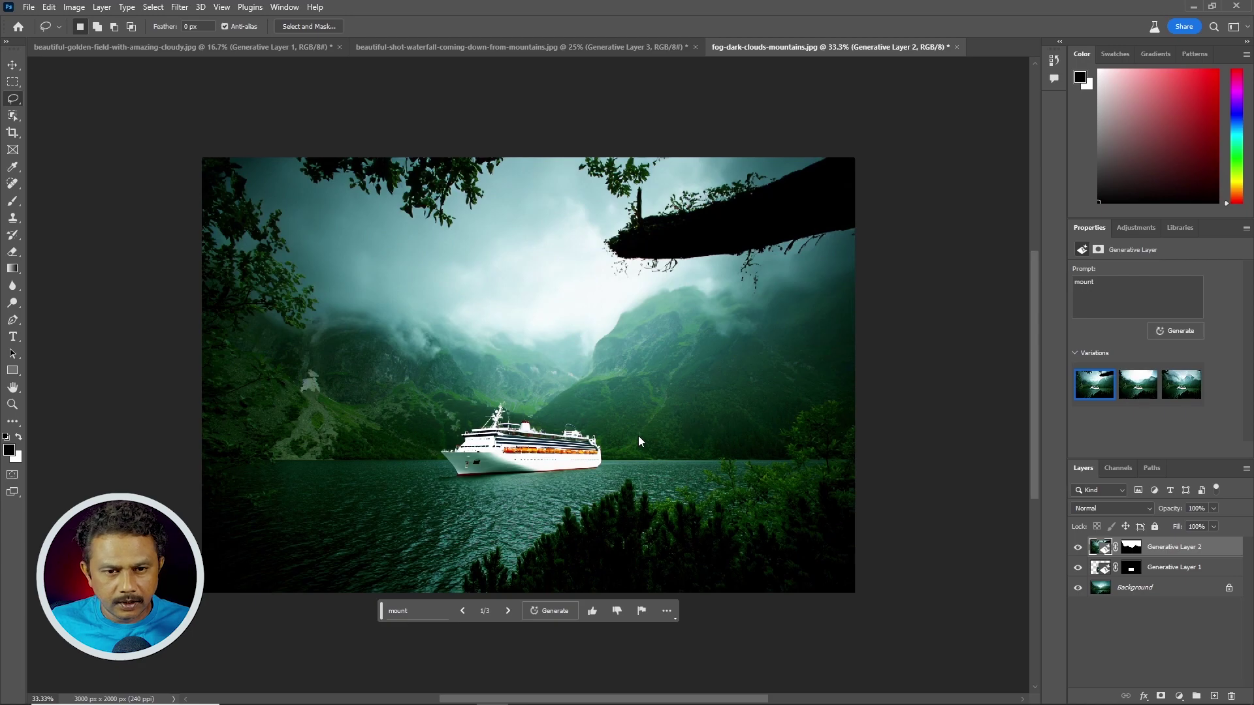
- Keep the third mountain variation and open maldives-island.jpg in Photoshop
{"action": "left_click", "coordinate": [1138, 390]}
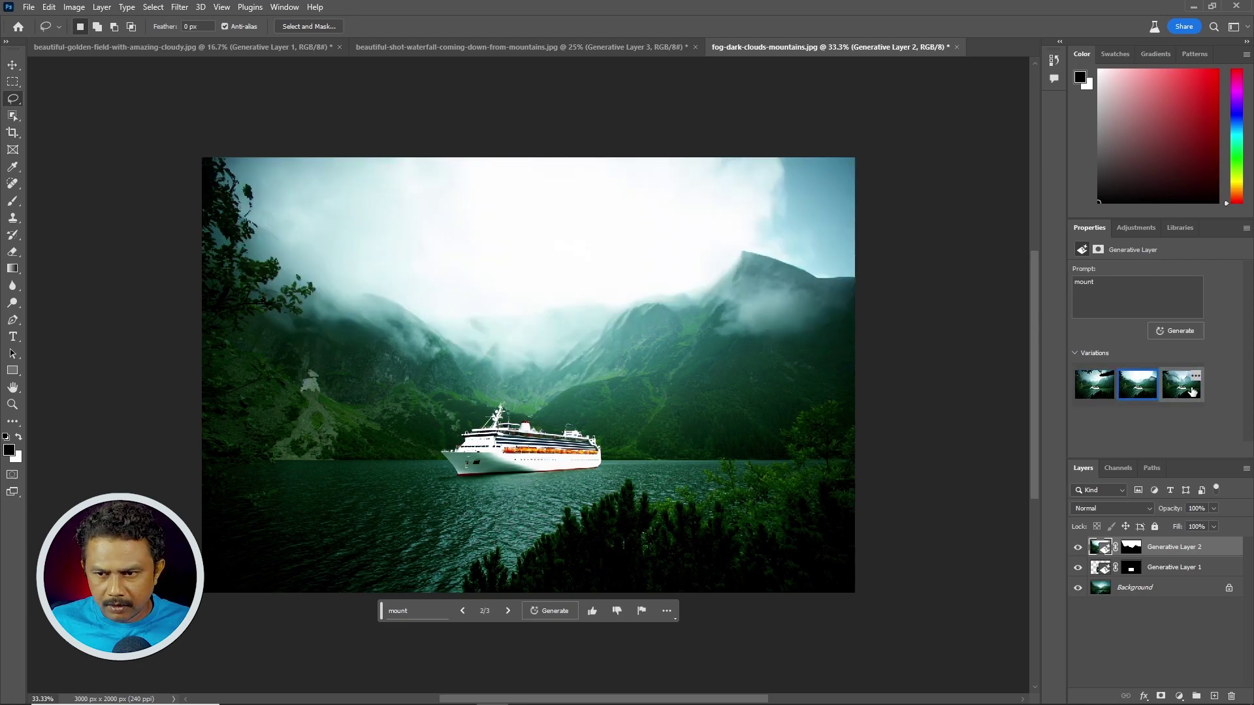
{"action": "left_click", "coordinate": [1183, 390]}
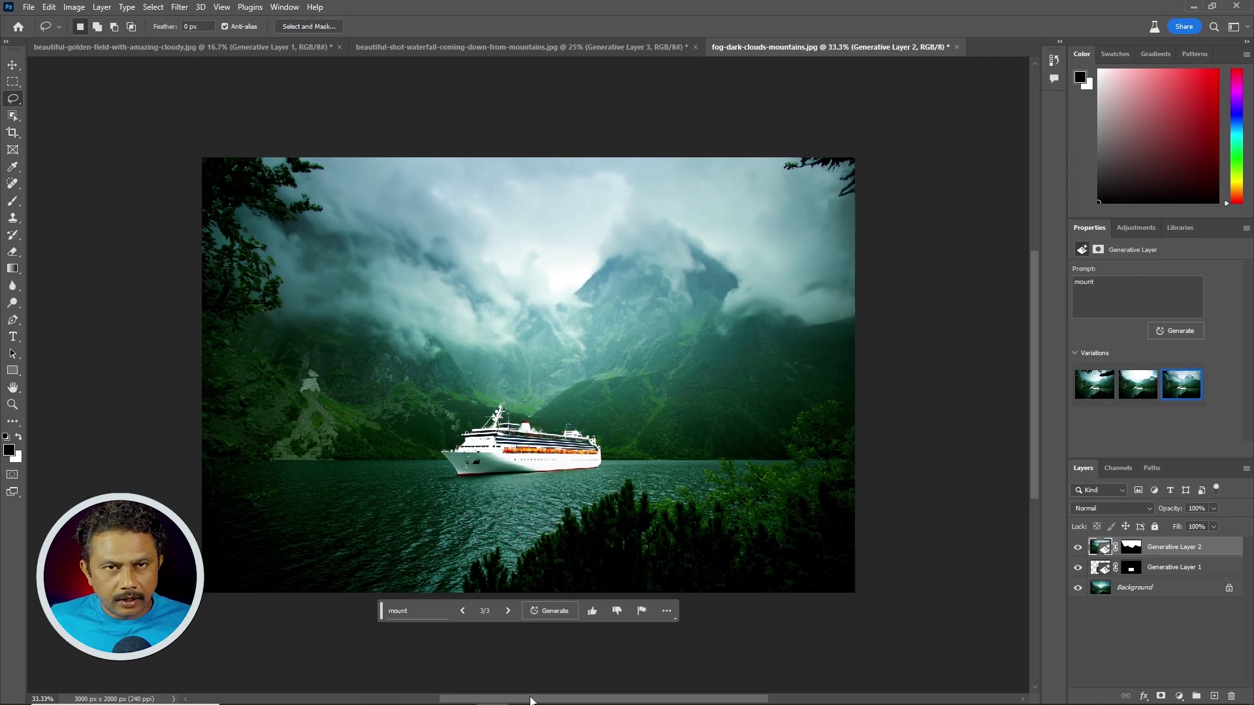
{"action": "left_click", "coordinate": [300, 694]}
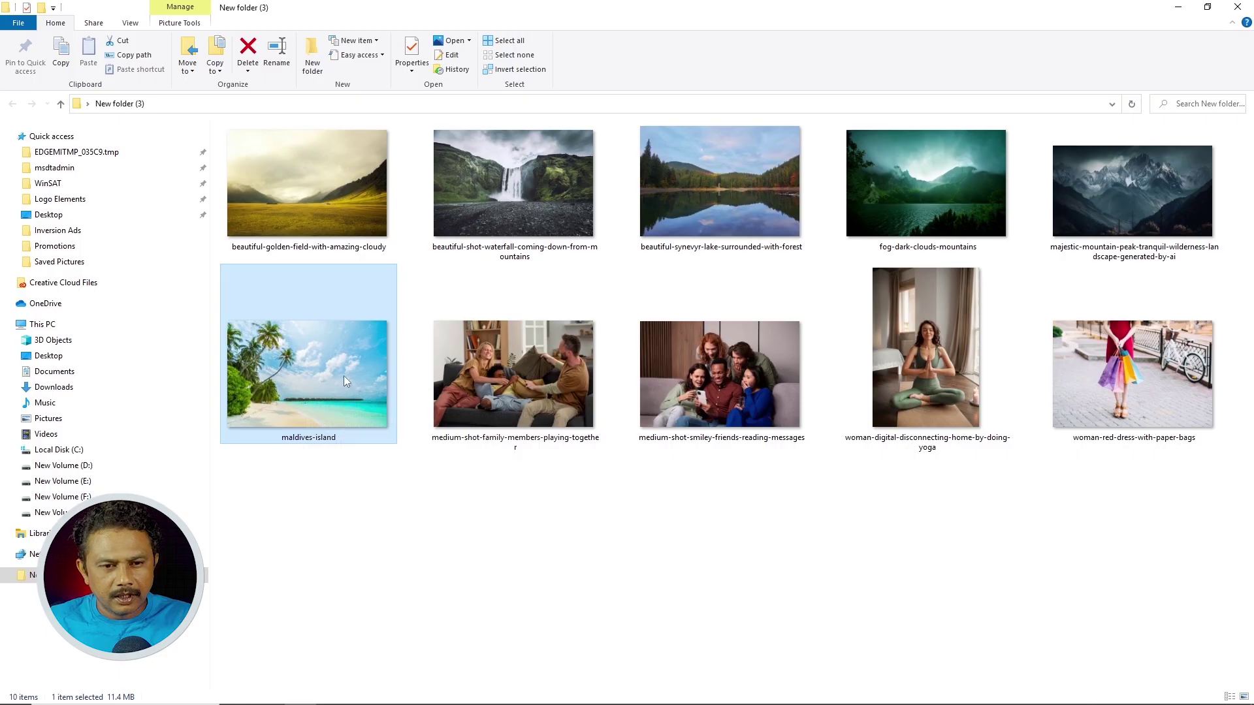
{"action": "mouse_move", "coordinate": [337, 363]}
{"action": "left_mouse_down"}
{"action": "mouse_move", "coordinate": [528, 675]}
{"action": "mouse_move", "coordinate": [634, 39]}
{"action": "left_mouse_up"}
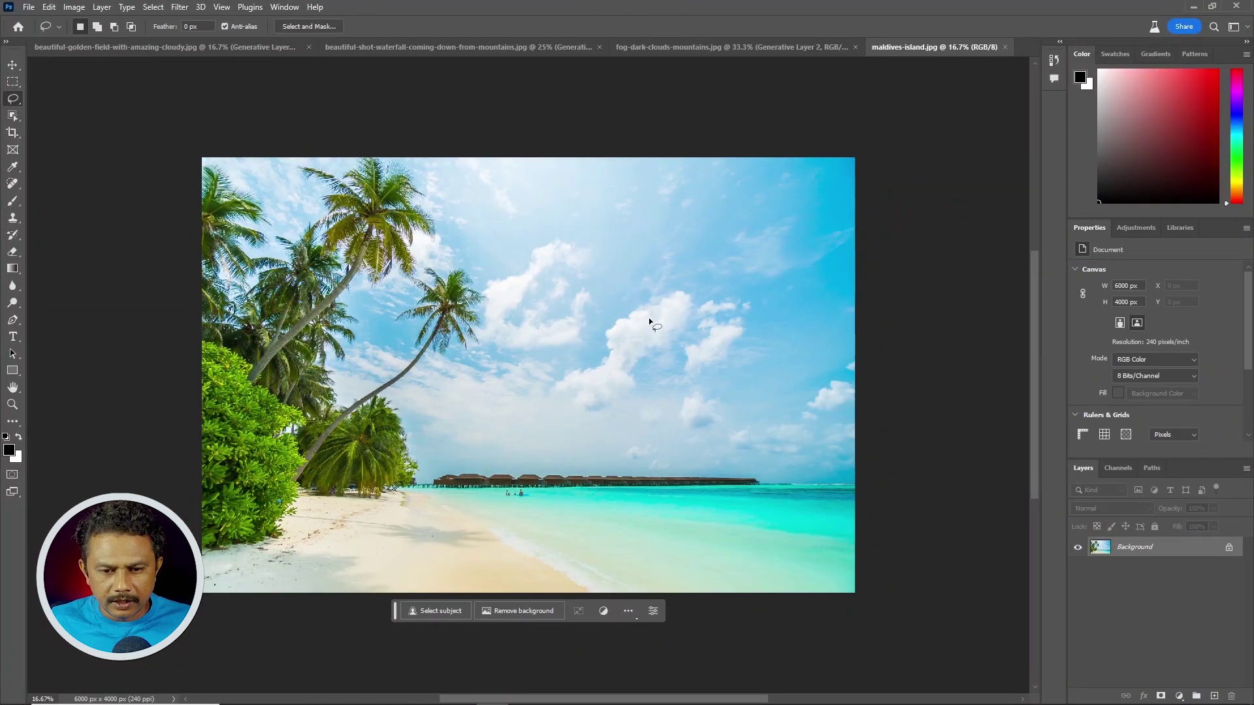
- Select the beach sand, generate people from 'enjoy couple', and keep variation 3
{"action": "left_click", "coordinate": [13, 81]}
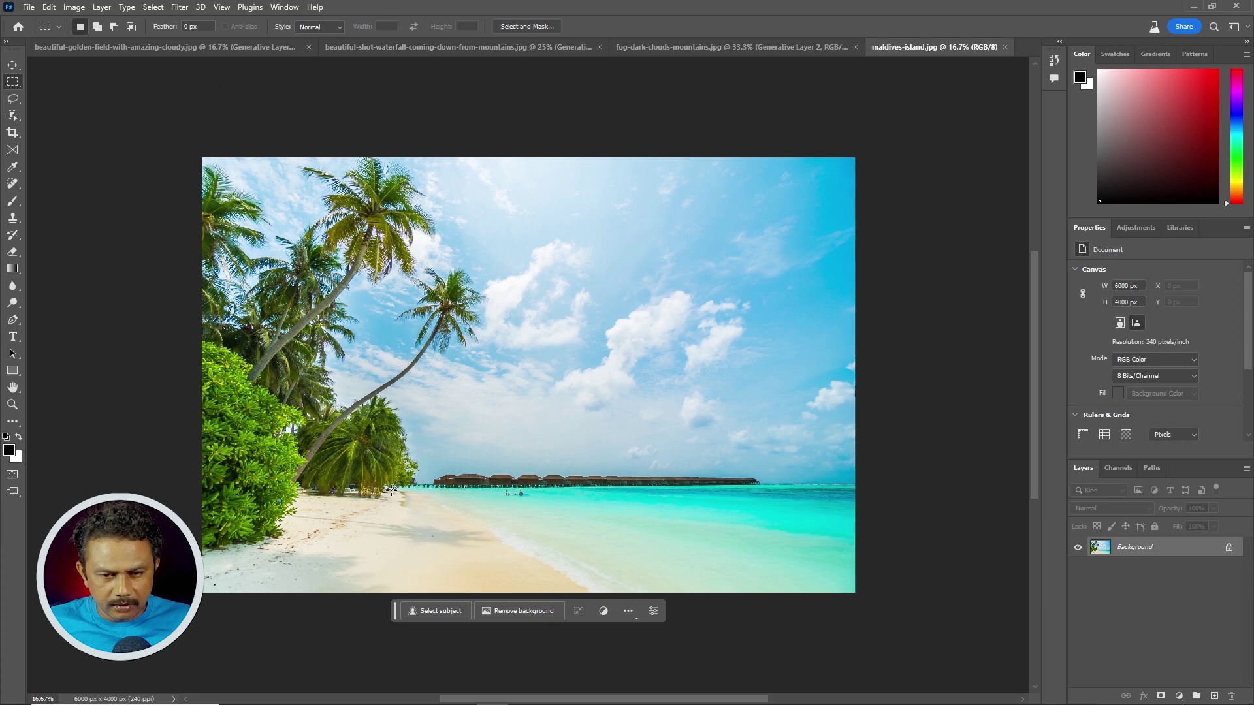
{"action": "left_click_drag", "start_coordinate": [391, 491], "coordinate": [555, 570]}
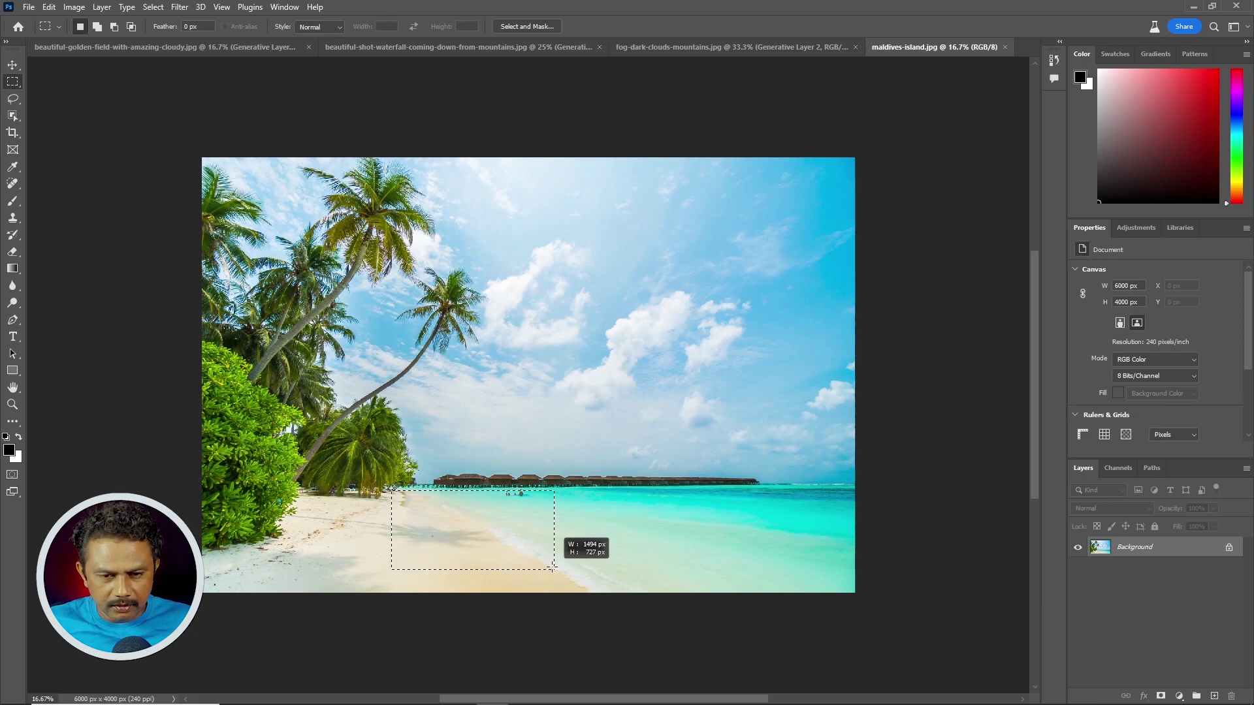
{"action": "mouse_move", "coordinate": [388, 500]}
{"action": "left_mouse_down"}
{"action": "mouse_move", "coordinate": [453, 537]}
{"action": "mouse_move", "coordinate": [574, 569]}
{"action": "left_mouse_up"}
{"action": "left_click", "coordinate": [504, 587]}
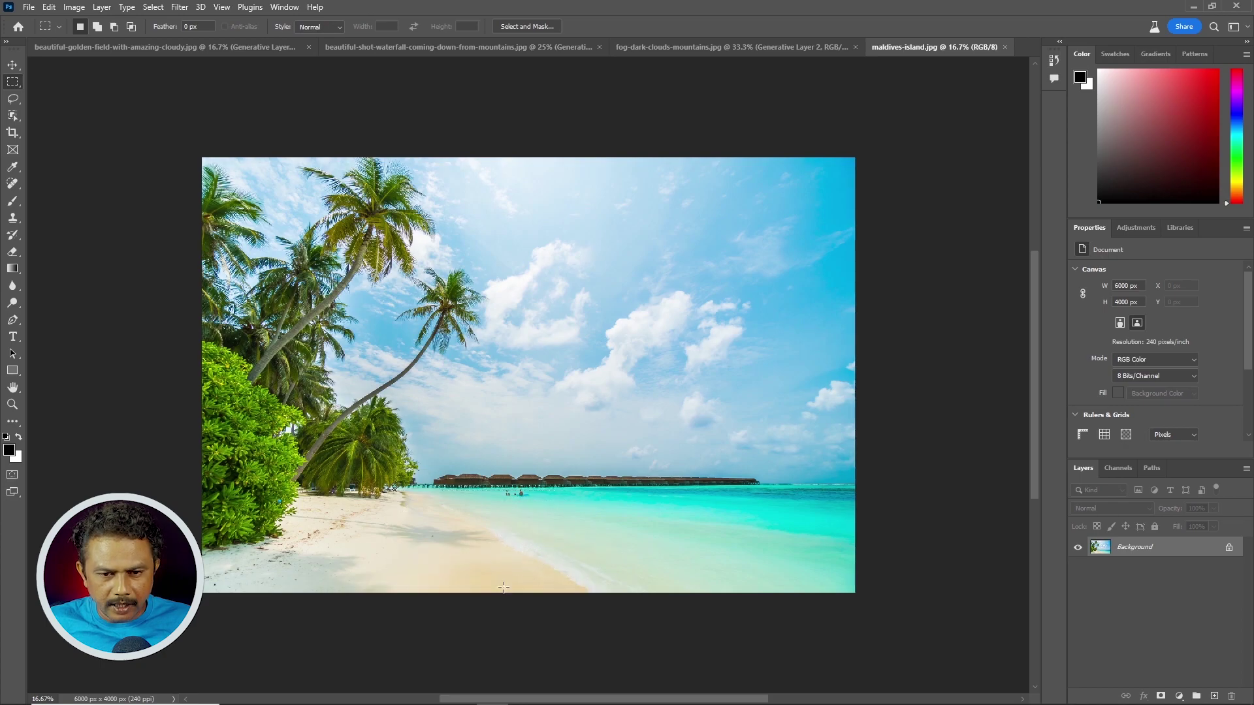
{"action": "left_click", "coordinate": [387, 588]}
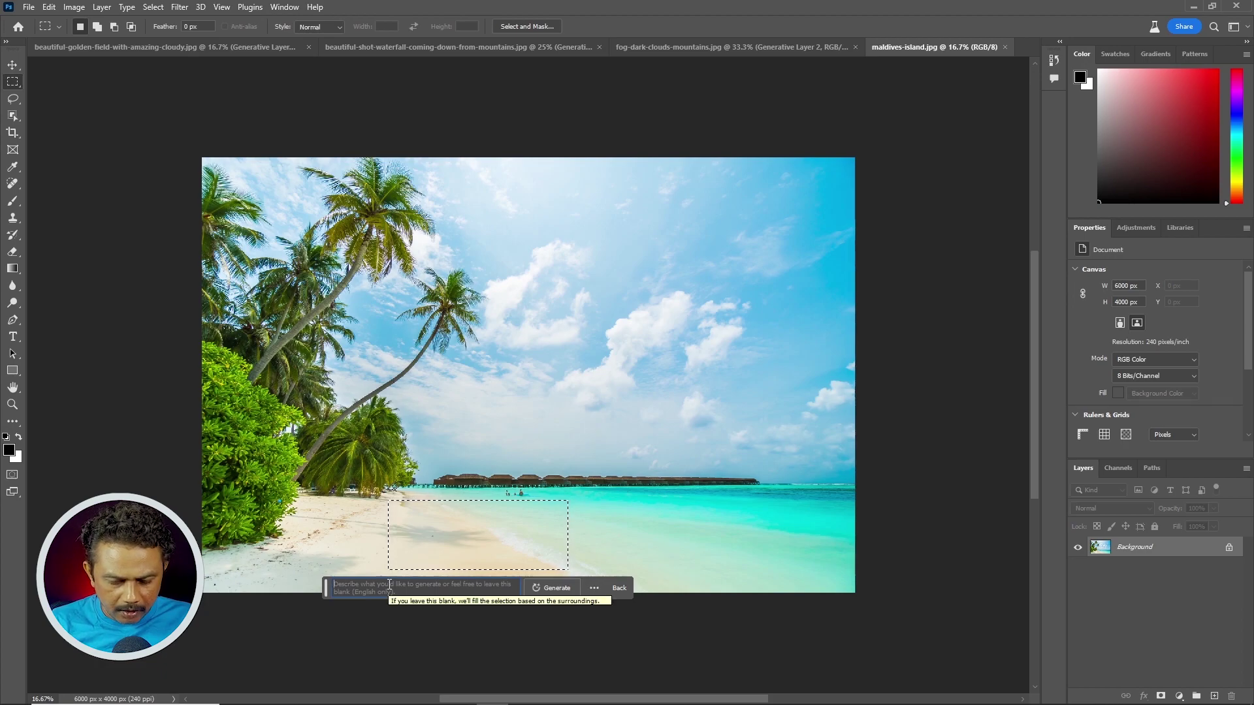
{"action": "type", "text": "enjo"}
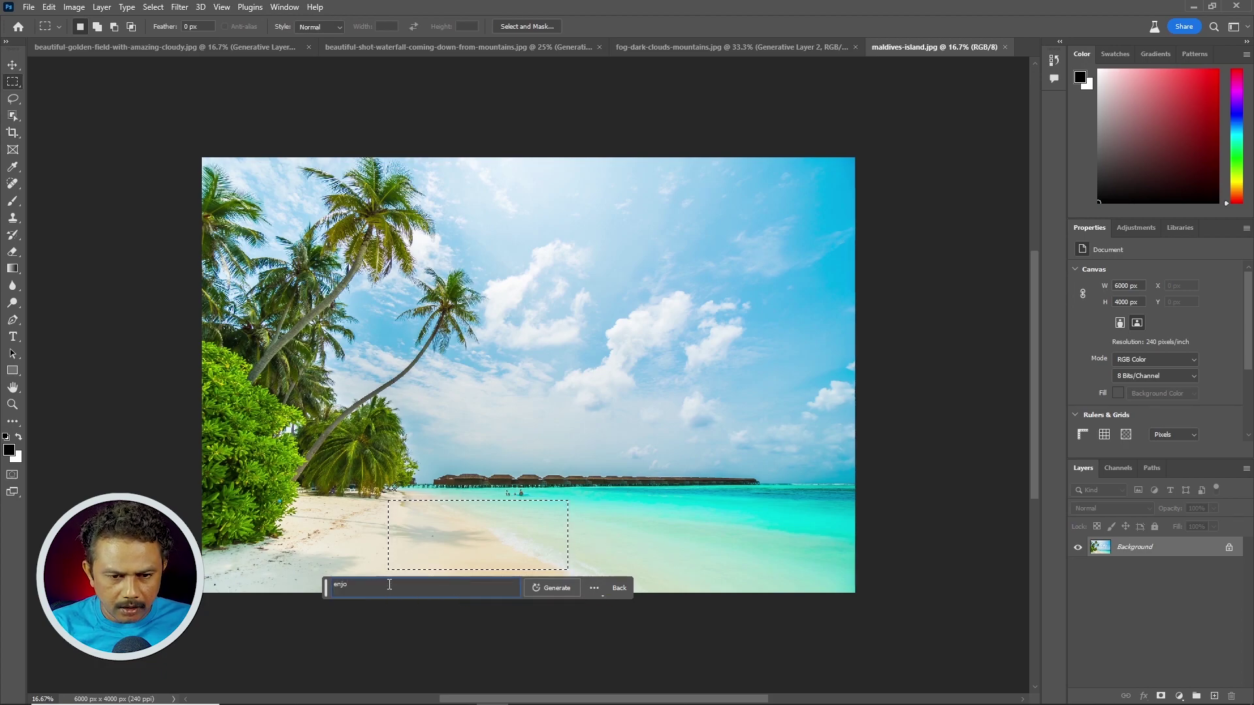
{"action": "type", "text": "y "}
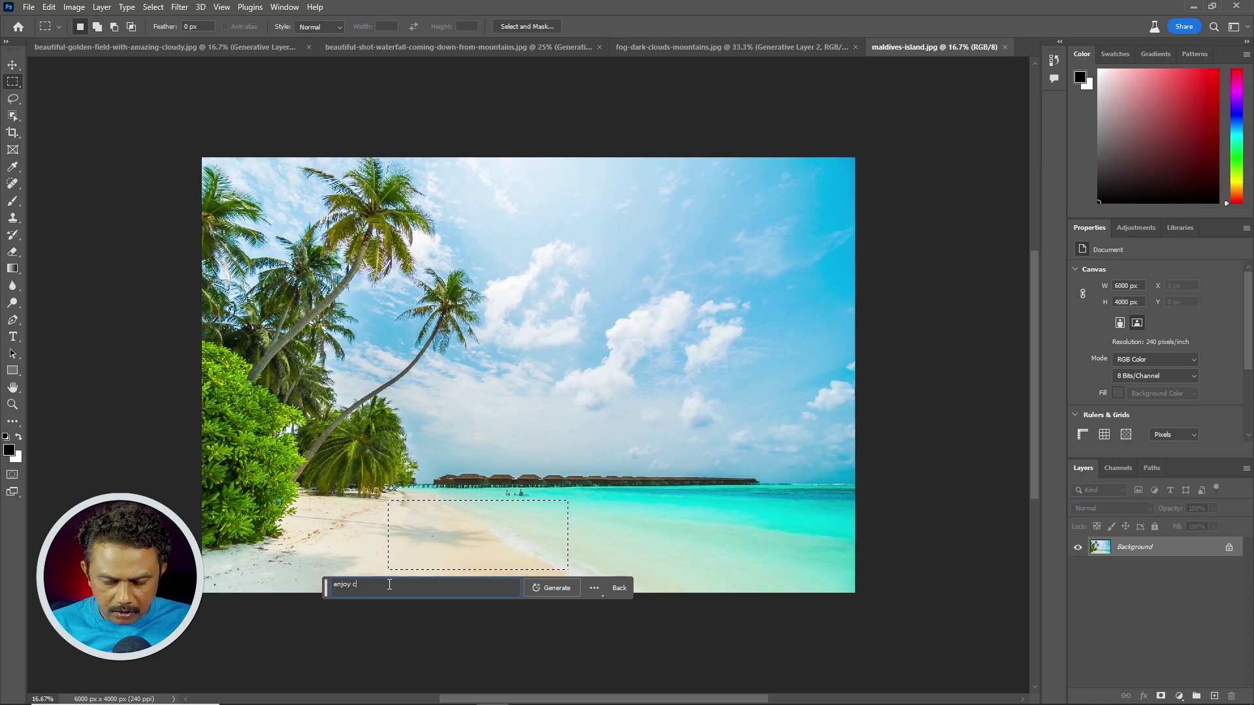
{"action": "type", "text": "couple"}
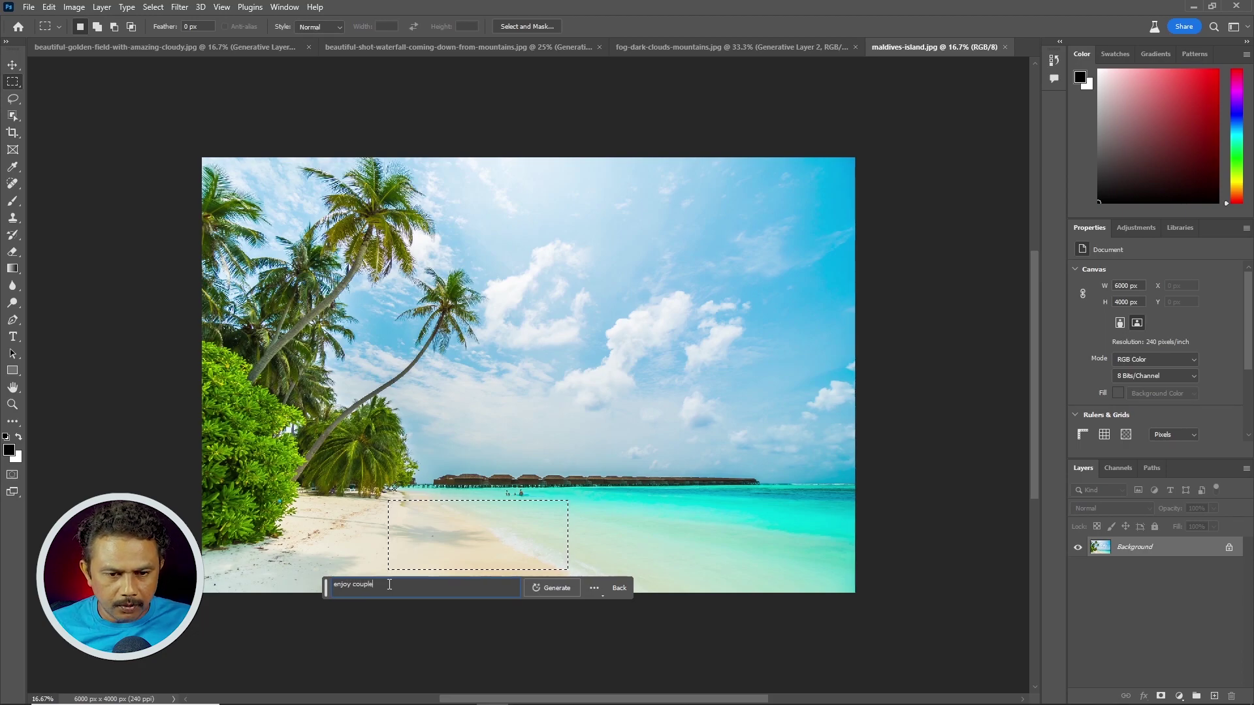
{"action": "key", "text": "Return"}
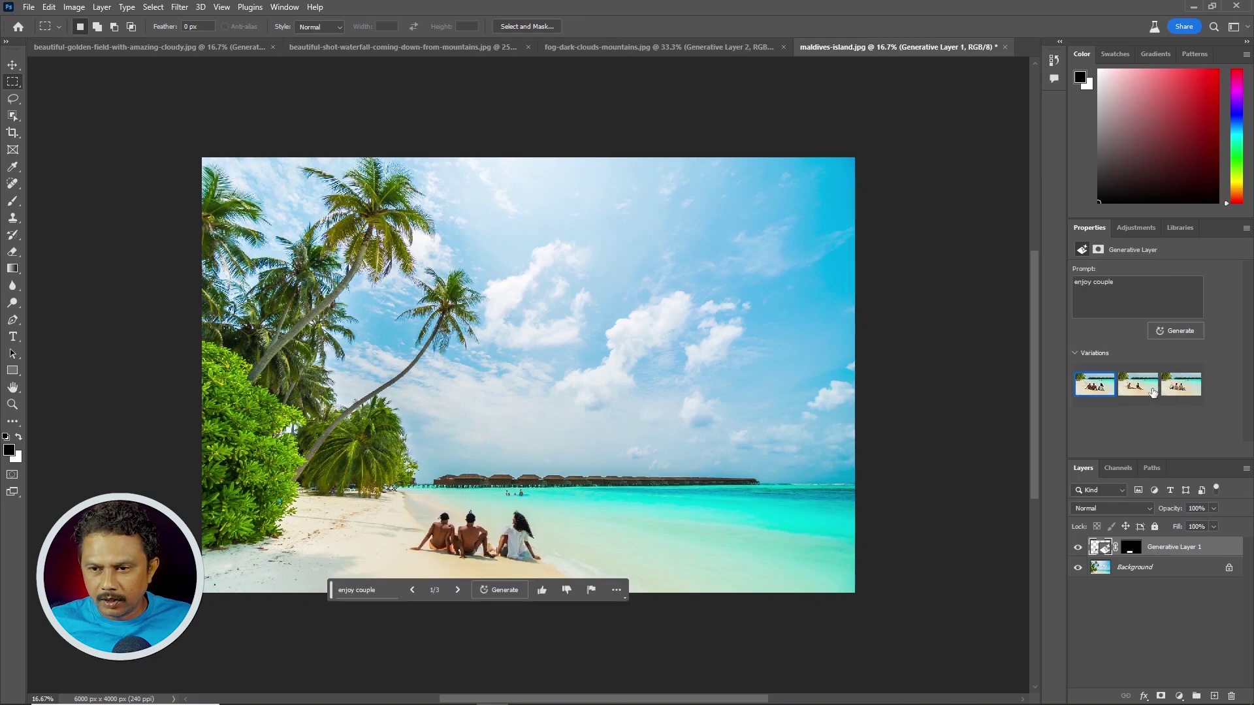
{"action": "left_click", "coordinate": [1138, 386]}
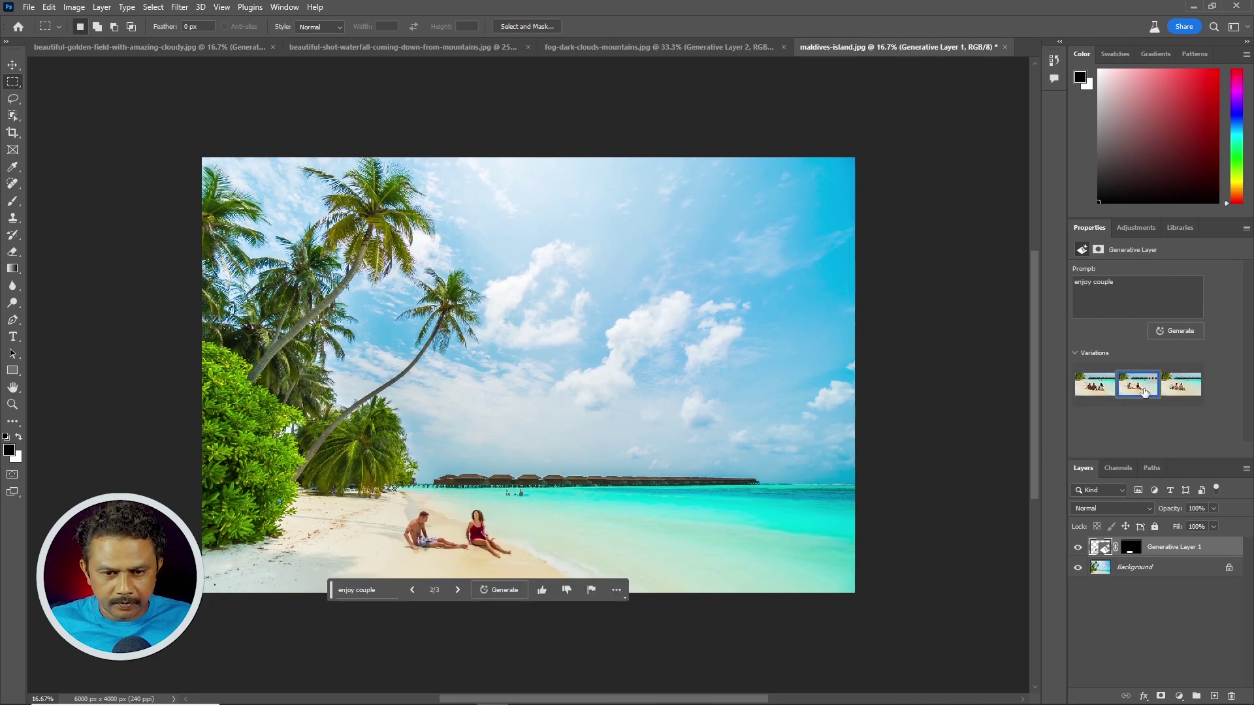
{"action": "left_click", "coordinate": [1184, 388]}
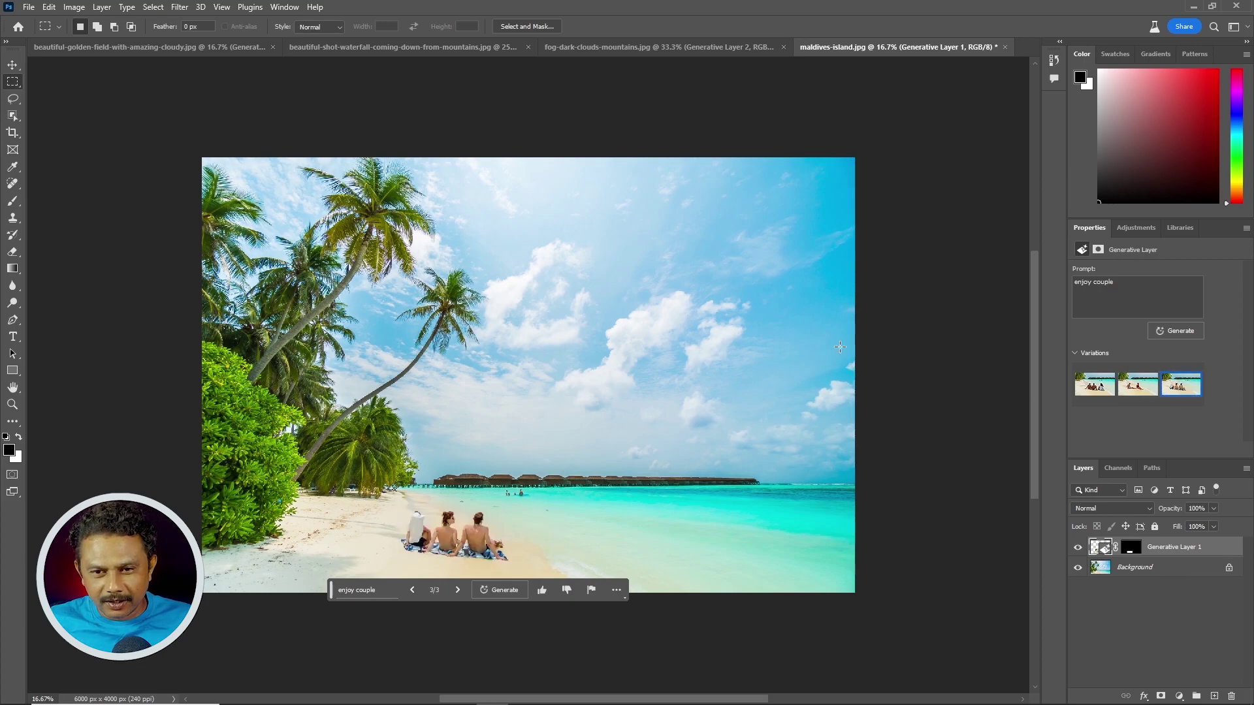
- Lasso the upper-right sky and generate birds from the prompt 'brids'
{"action": "left_click", "coordinate": [13, 99]}
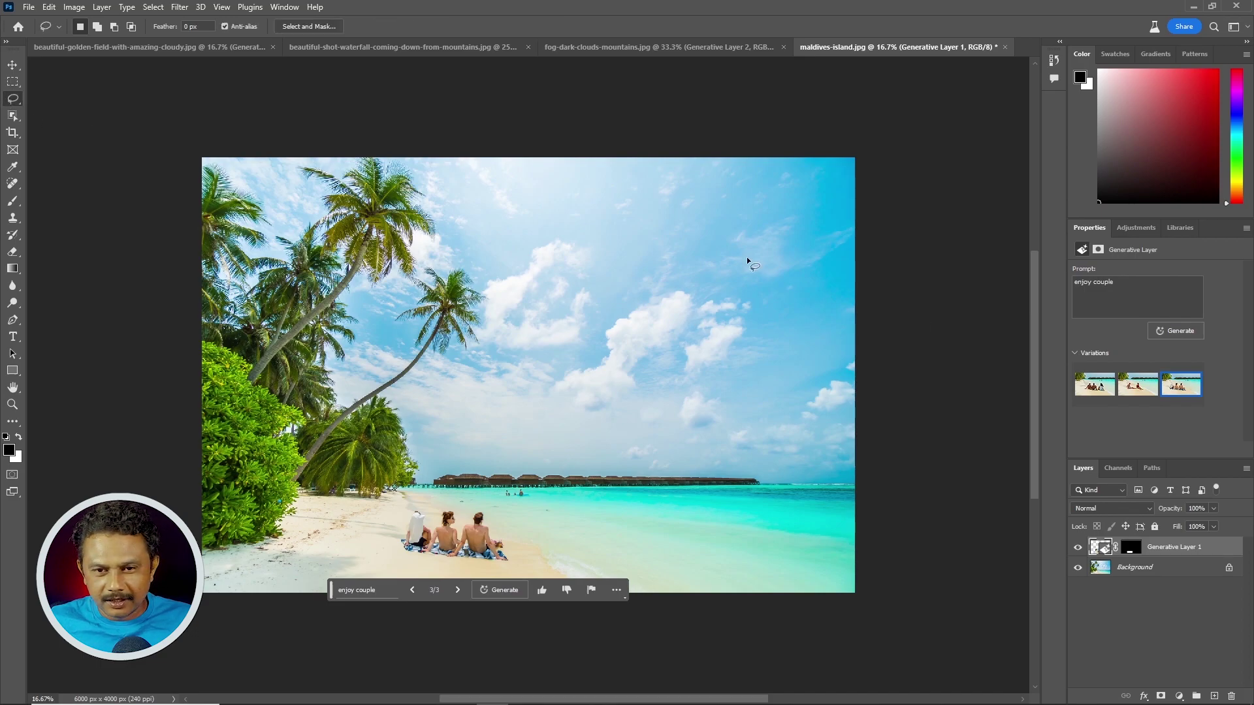
{"action": "left_click_drag", "start_coordinate": [637, 202], "coordinate": [761, 317]}
{"action": "left_click_drag", "start_coordinate": [674, 179], "coordinate": [609, 188]}
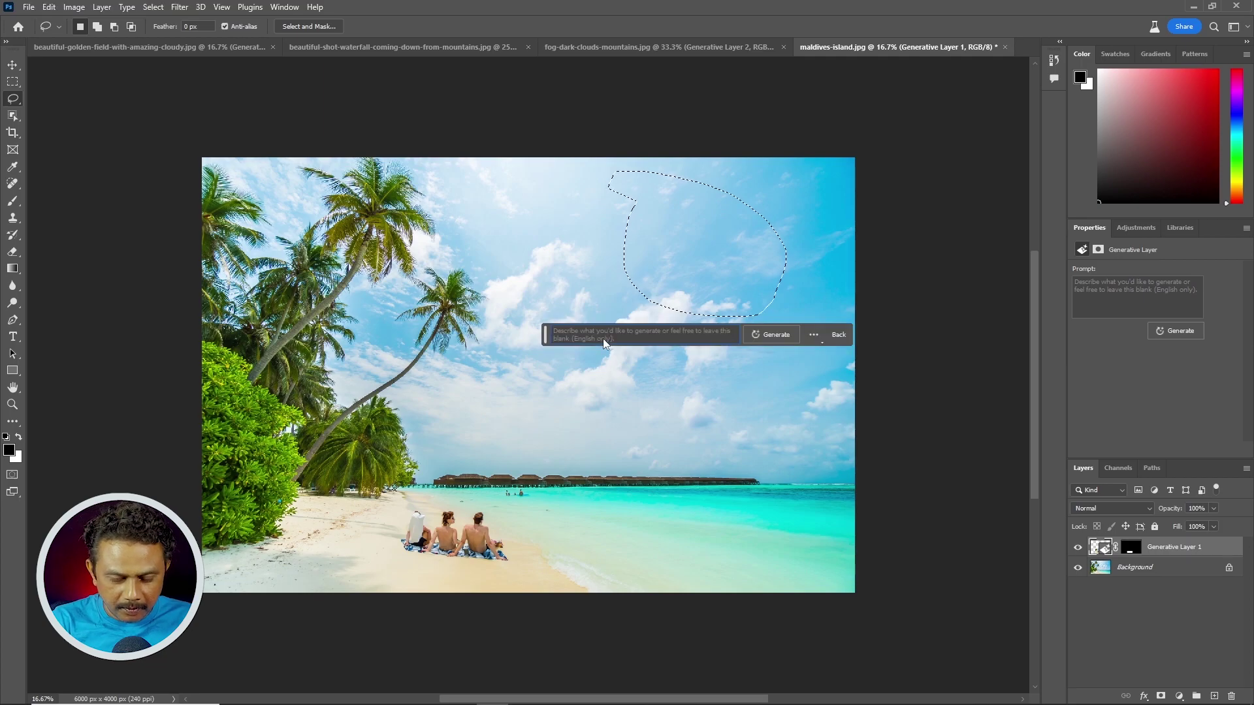
{"action": "left_click", "coordinate": [605, 340]}
{"action": "type", "text": "brids"}
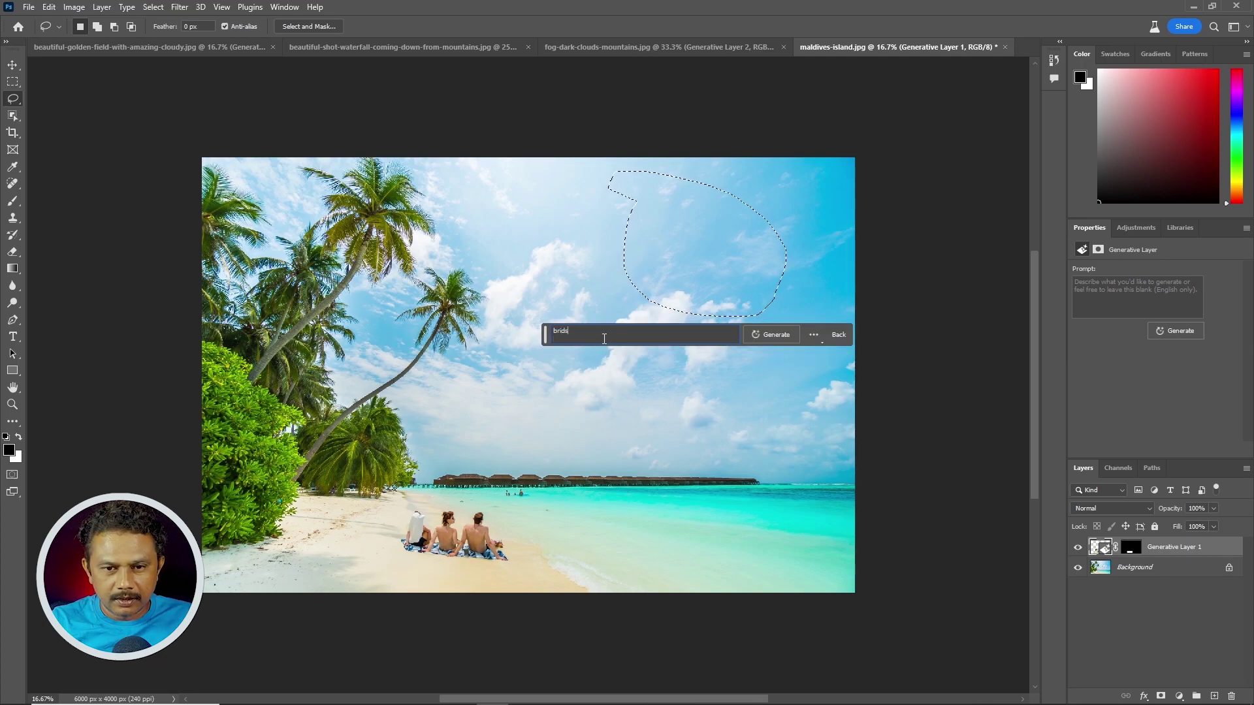
{"action": "key", "text": "Return"}
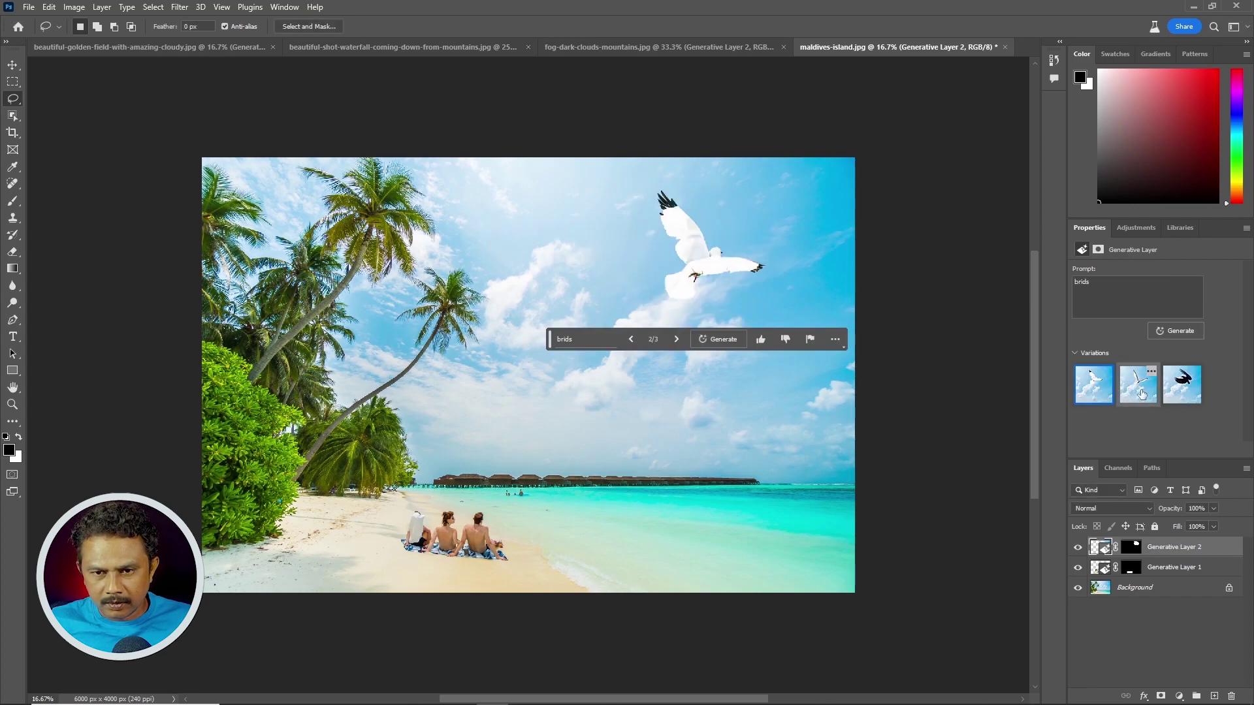
- Keep the white seagull variation and bring the sample-photo folder back up
{"action": "left_click", "coordinate": [1140, 392]}
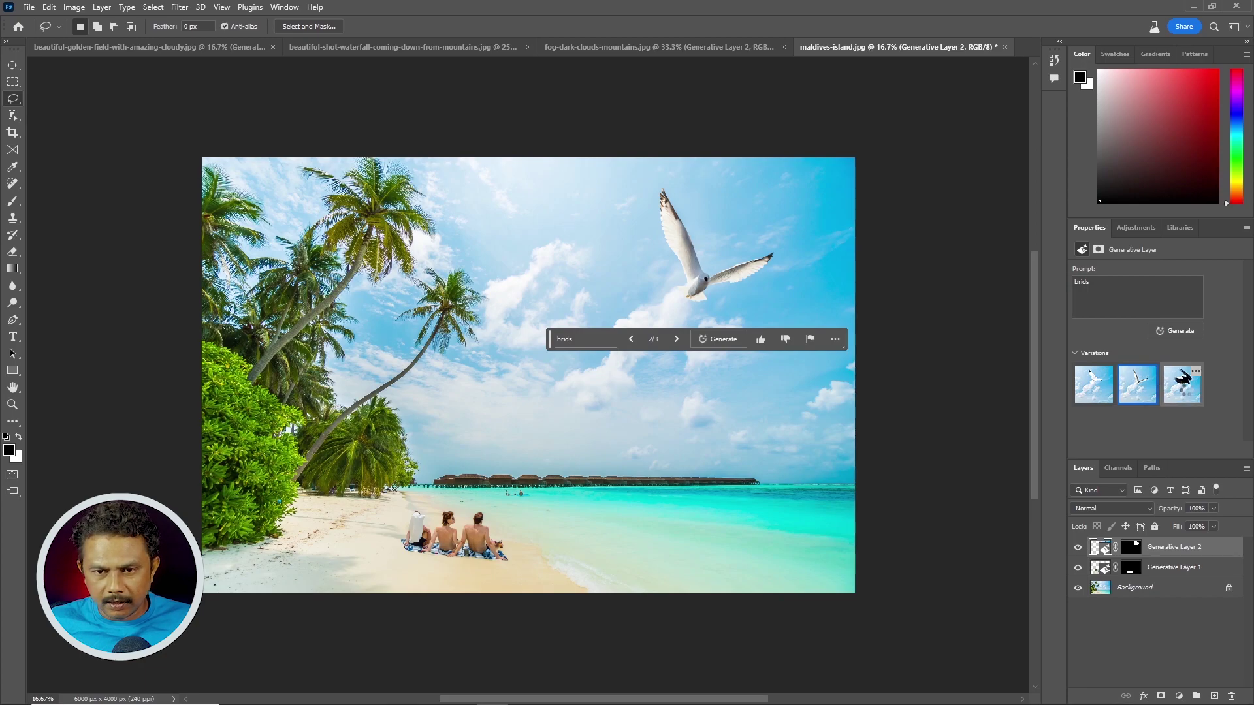
{"action": "left_click", "coordinate": [1184, 391]}
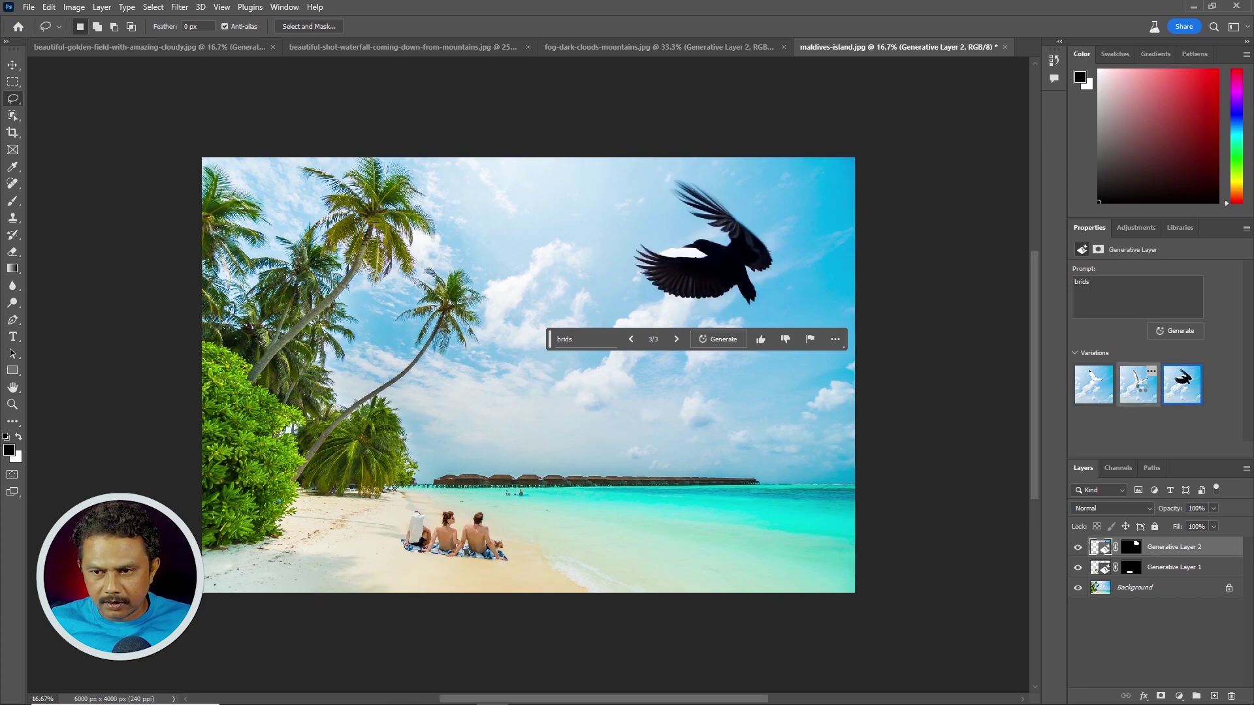
{"action": "left_click", "coordinate": [1143, 390]}
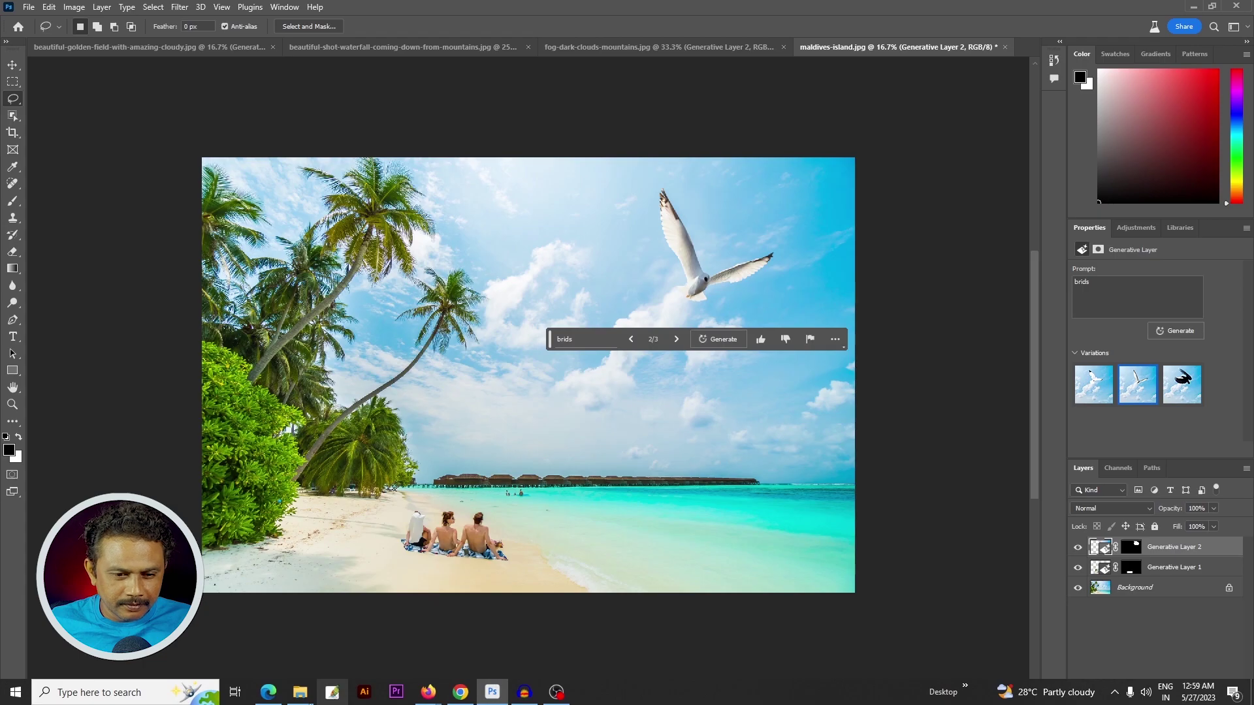
{"action": "left_click", "coordinate": [300, 692]}
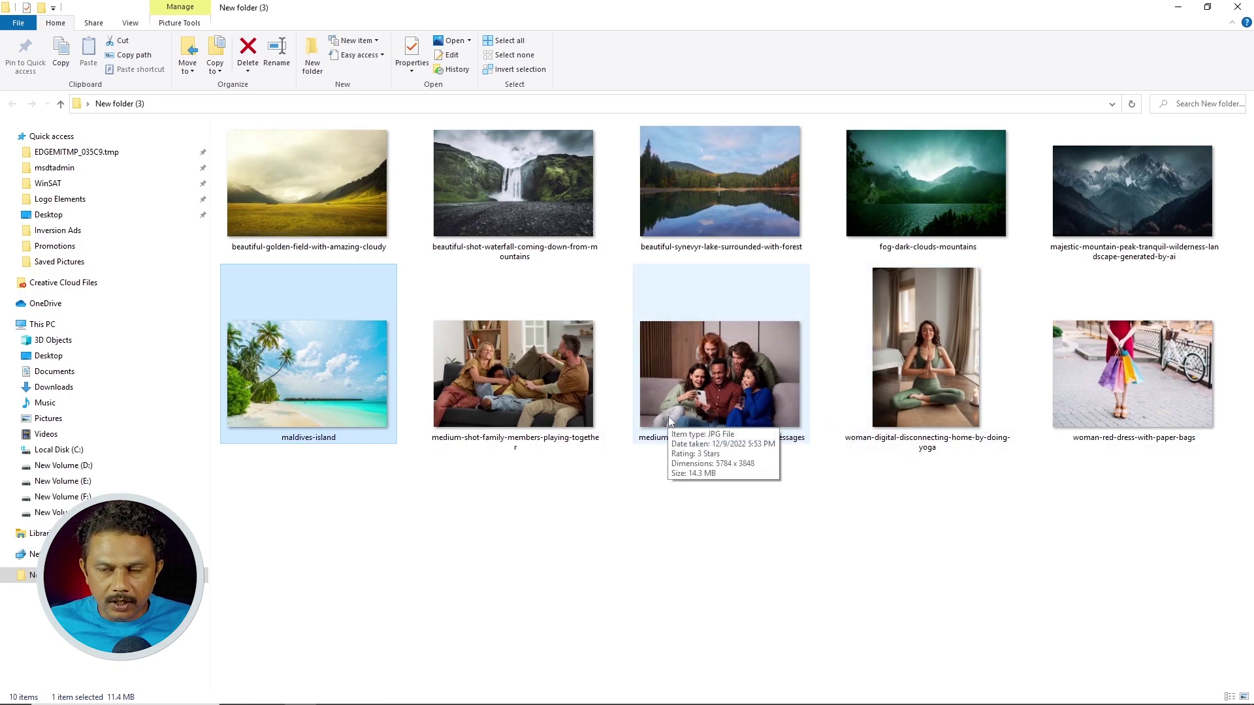
- Drag the medium-shot-smiley-friends-reading-messages JPG from File Explorer toward Photoshop
{"action": "left_click", "coordinate": [570, 391]}
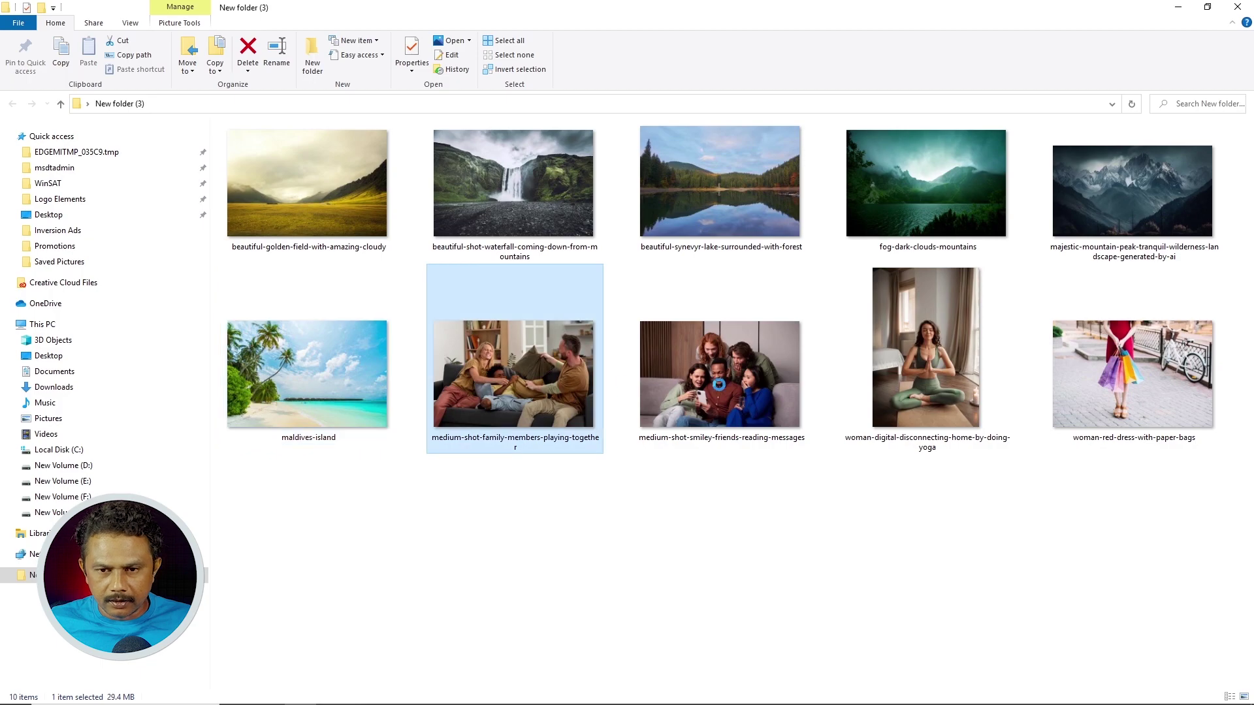
{"action": "left_click", "coordinate": [745, 373]}
{"action": "mouse_move", "coordinate": [745, 373]}
{"action": "left_mouse_down"}
{"action": "mouse_move", "coordinate": [392, 689]}
{"action": "mouse_move", "coordinate": [513, 648]}
{"action": "left_mouse_up"}
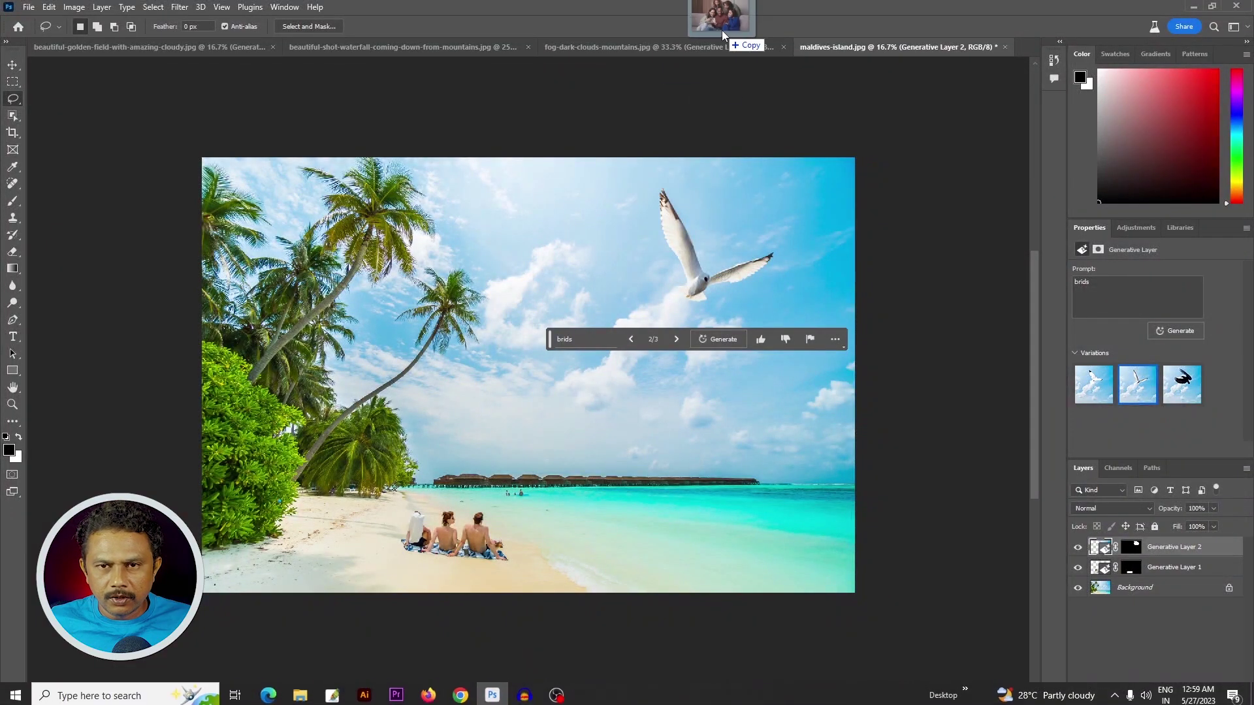
- Open the friends photo in Photoshop and lasso the two people standing behind the sofa
{"action": "left_click_drag", "start_coordinate": [513, 649], "coordinate": [719, 47]}
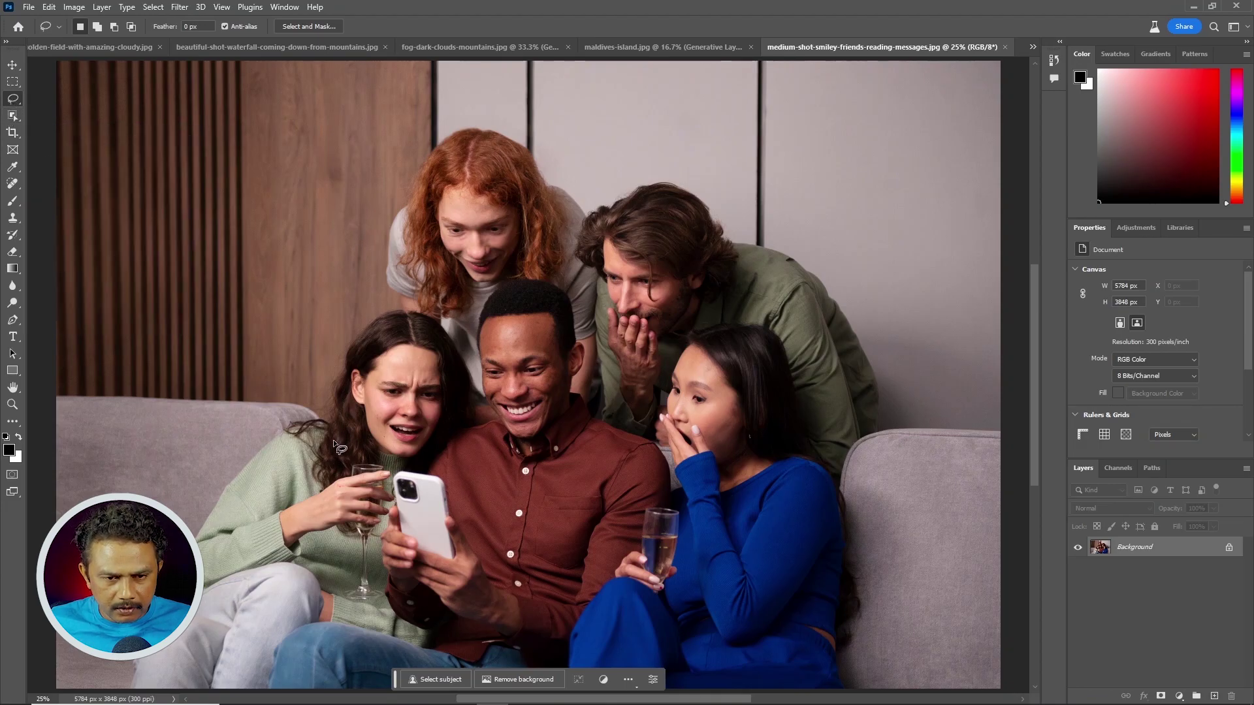
{"action": "left_click_drag", "start_coordinate": [335, 445], "coordinate": [341, 422]}
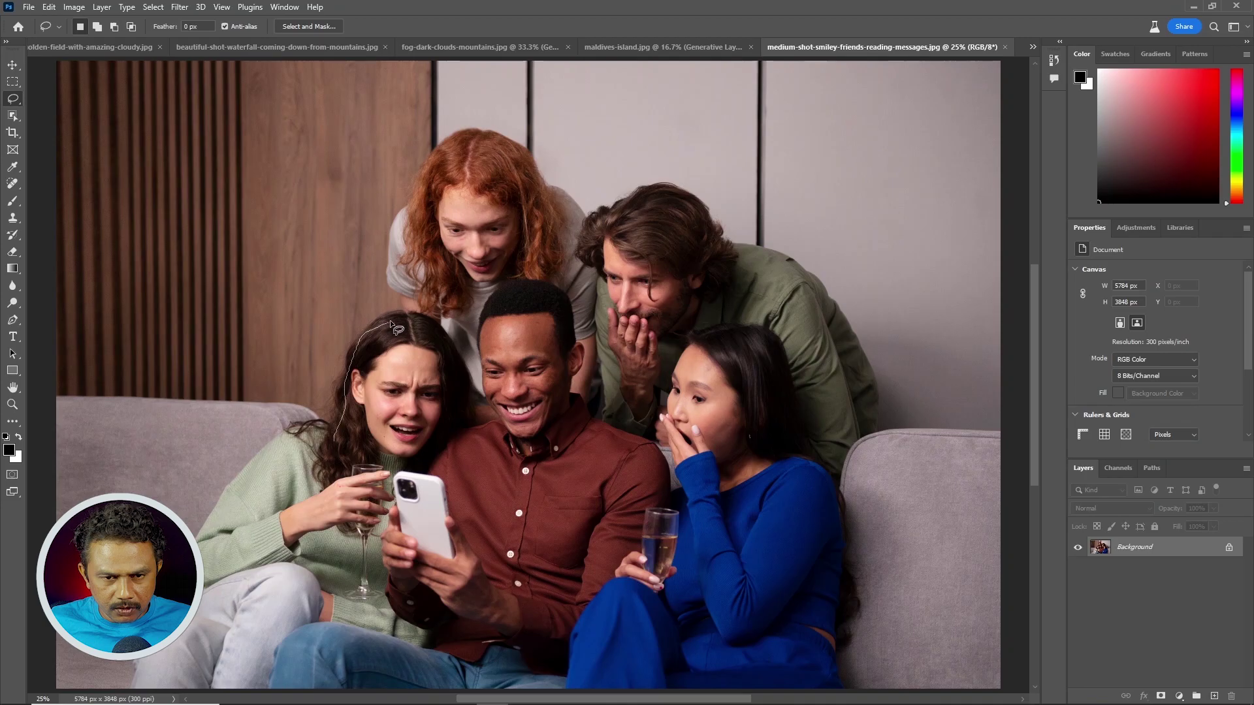
{"action": "mouse_move", "coordinate": [459, 382]}
{"action": "left_mouse_down"}
{"action": "mouse_move", "coordinate": [498, 395]}
{"action": "mouse_move", "coordinate": [568, 366]}
{"action": "left_mouse_up"}
{"action": "mouse_move", "coordinate": [674, 392]}
{"action": "left_mouse_down"}
{"action": "mouse_move", "coordinate": [794, 448]}
{"action": "mouse_move", "coordinate": [895, 408]}
{"action": "mouse_move", "coordinate": [388, 144]}
{"action": "mouse_move", "coordinate": [335, 436]}
{"action": "left_mouse_up"}
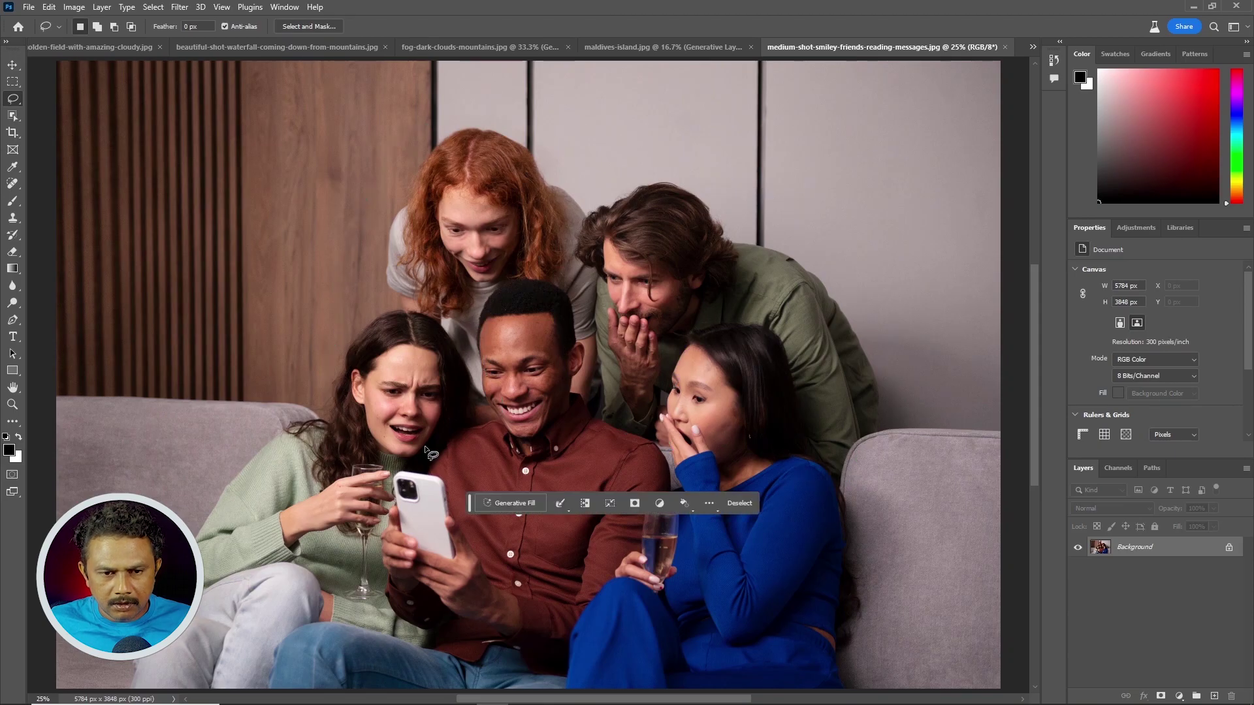
- Generative Fill the selection with an empty prompt and compare the three removal variations
{"action": "left_click", "coordinate": [528, 507]}
{"action": "left_click", "coordinate": [693, 504]}
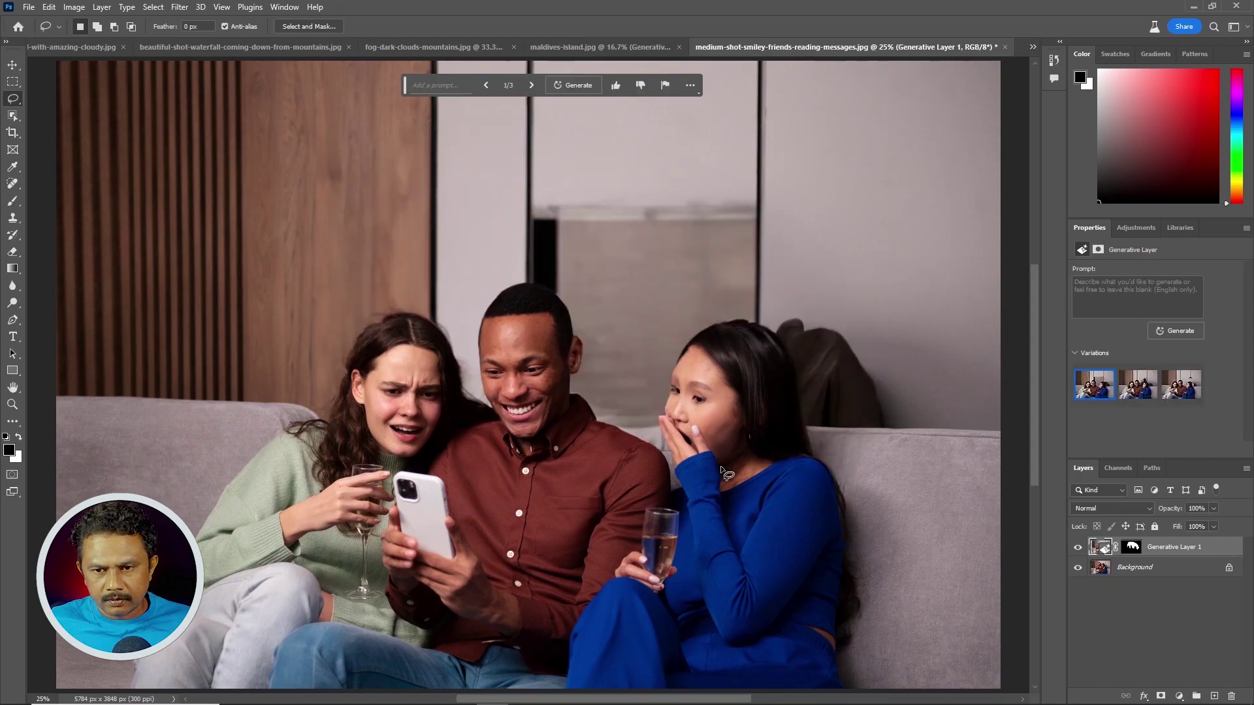
{"action": "mouse_move", "coordinate": [1138, 384]}
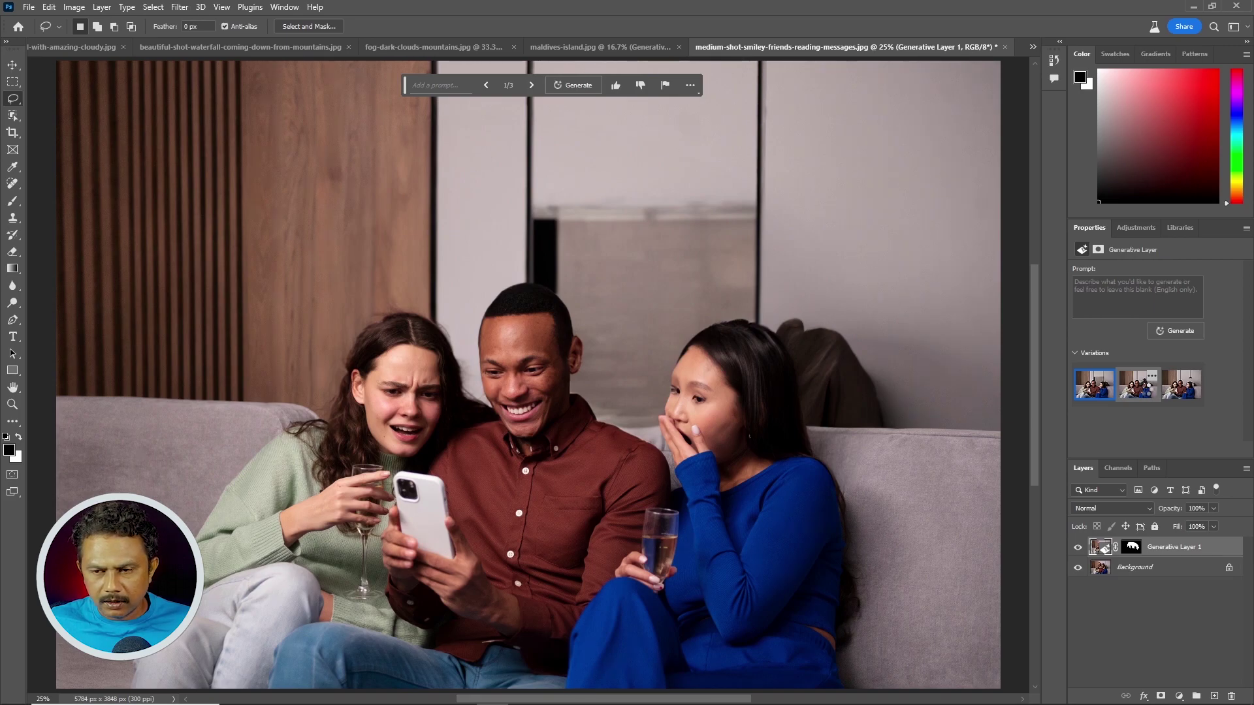
{"action": "left_click", "coordinate": [1137, 386]}
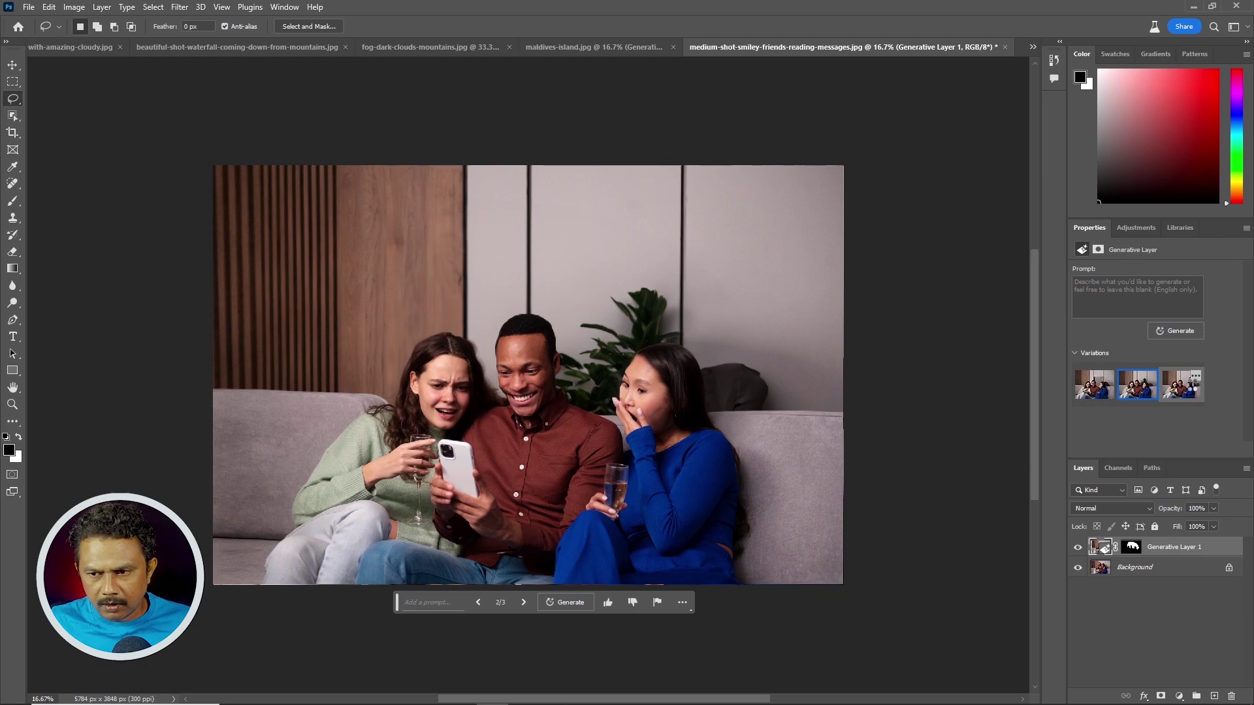
{"action": "left_click", "coordinate": [1172, 391]}
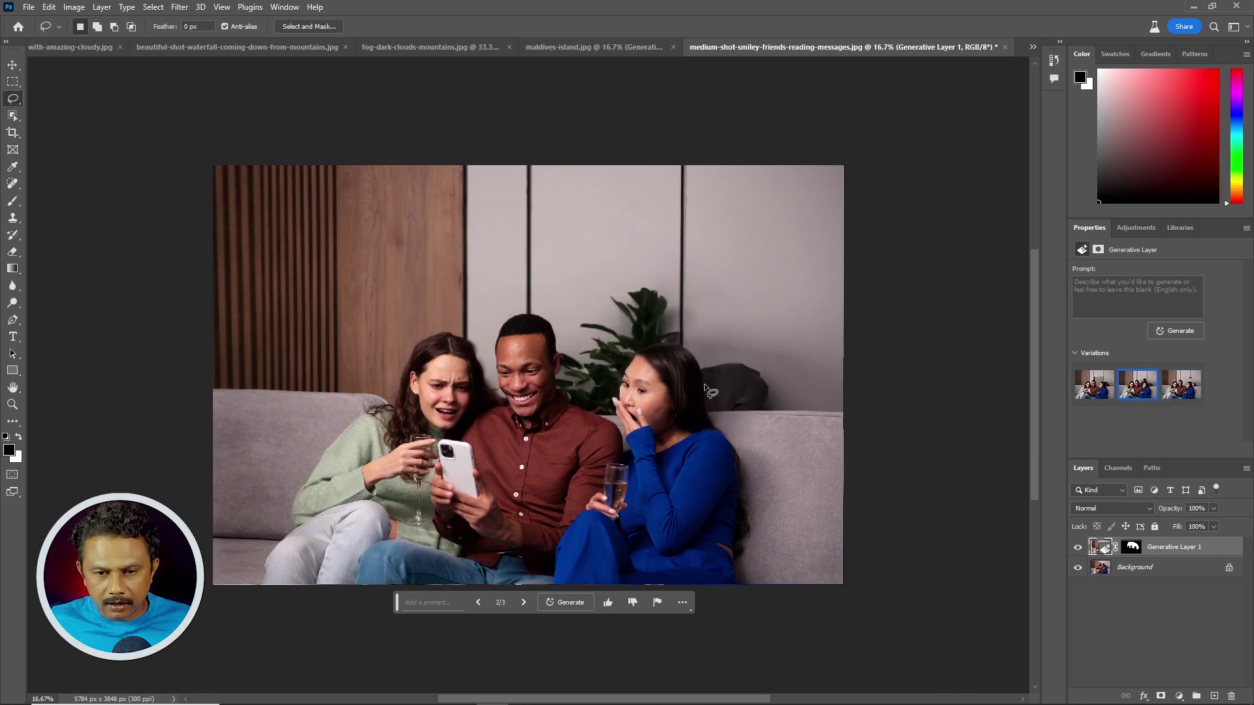
{"action": "left_click_drag", "start_coordinate": [704, 385], "coordinate": [665, 298]}
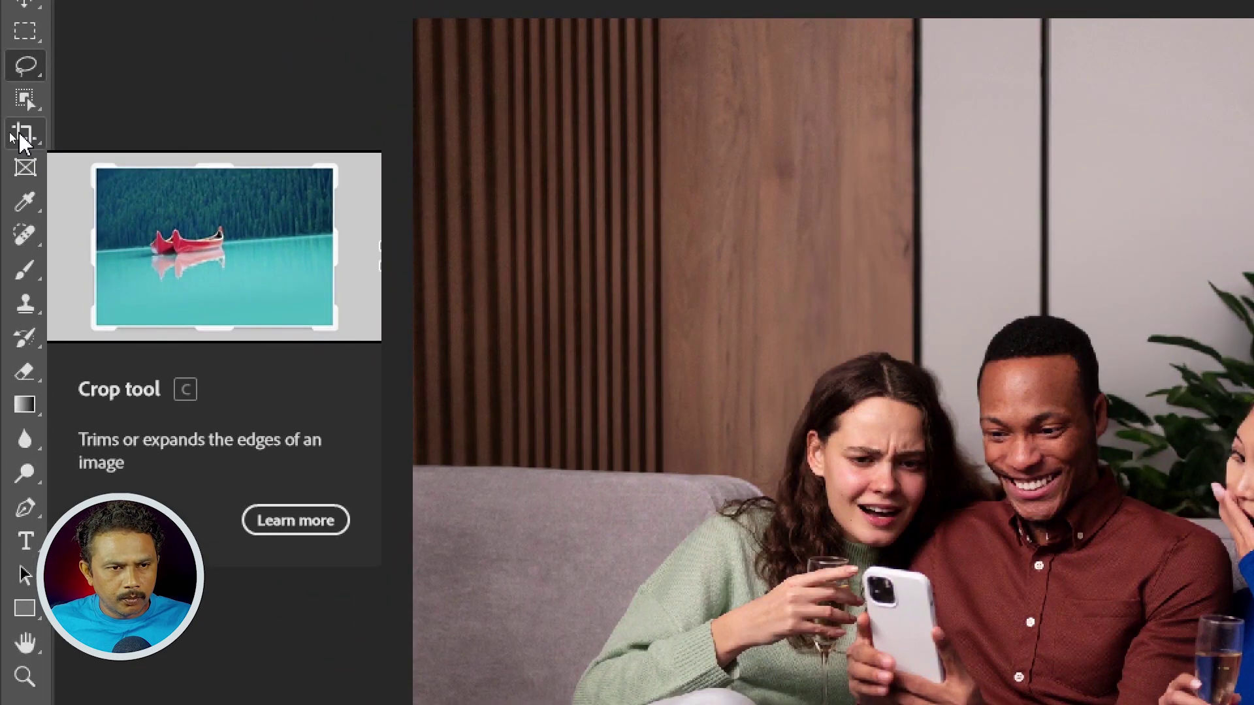
- Crop-extend the friends canvas downward to 5784 × 6377 px and marquee-select the new white area
{"action": "left_click", "coordinate": [13, 133]}
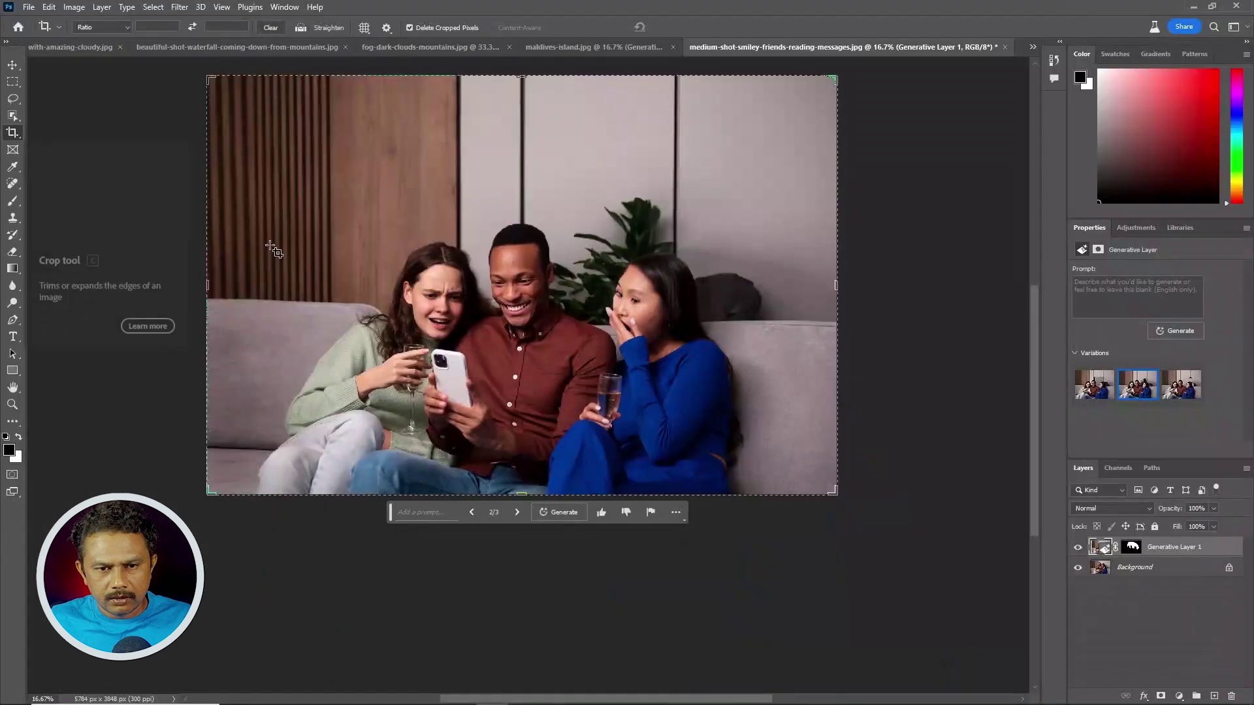
{"action": "left_click_drag", "start_coordinate": [522, 495], "coordinate": [535, 632]}
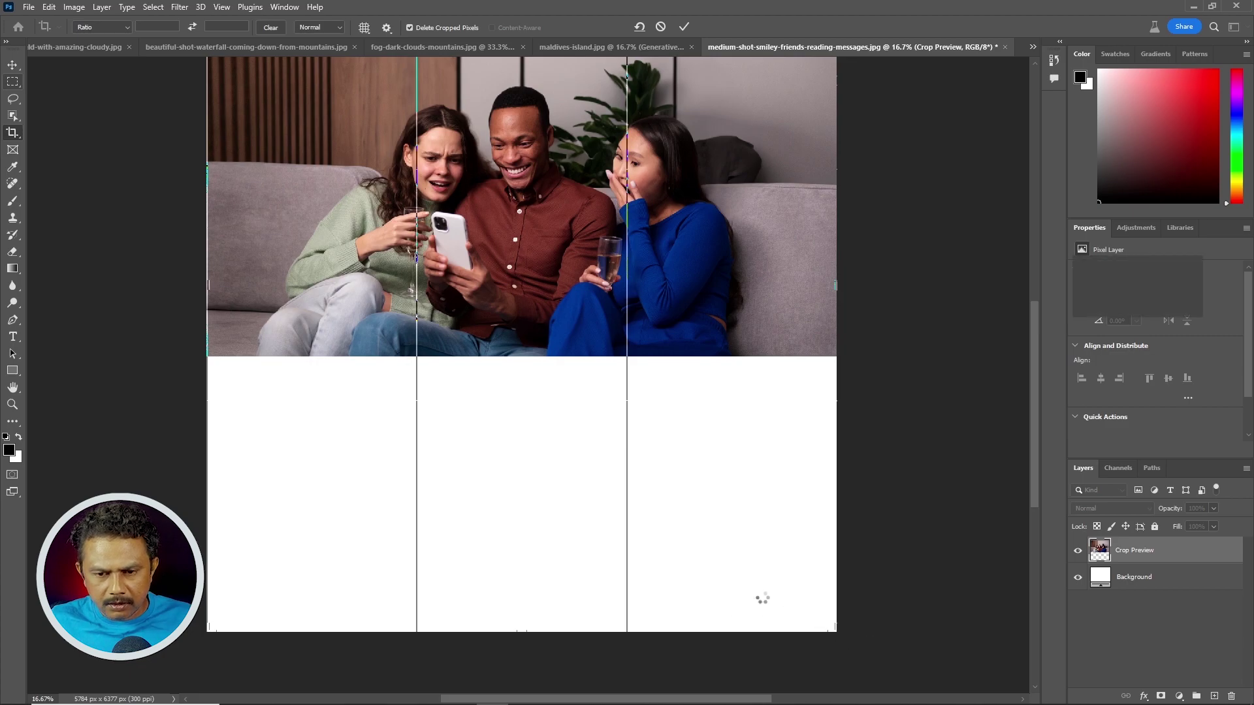
{"action": "left_click_drag", "start_coordinate": [839, 635], "coordinate": [177, 353]}
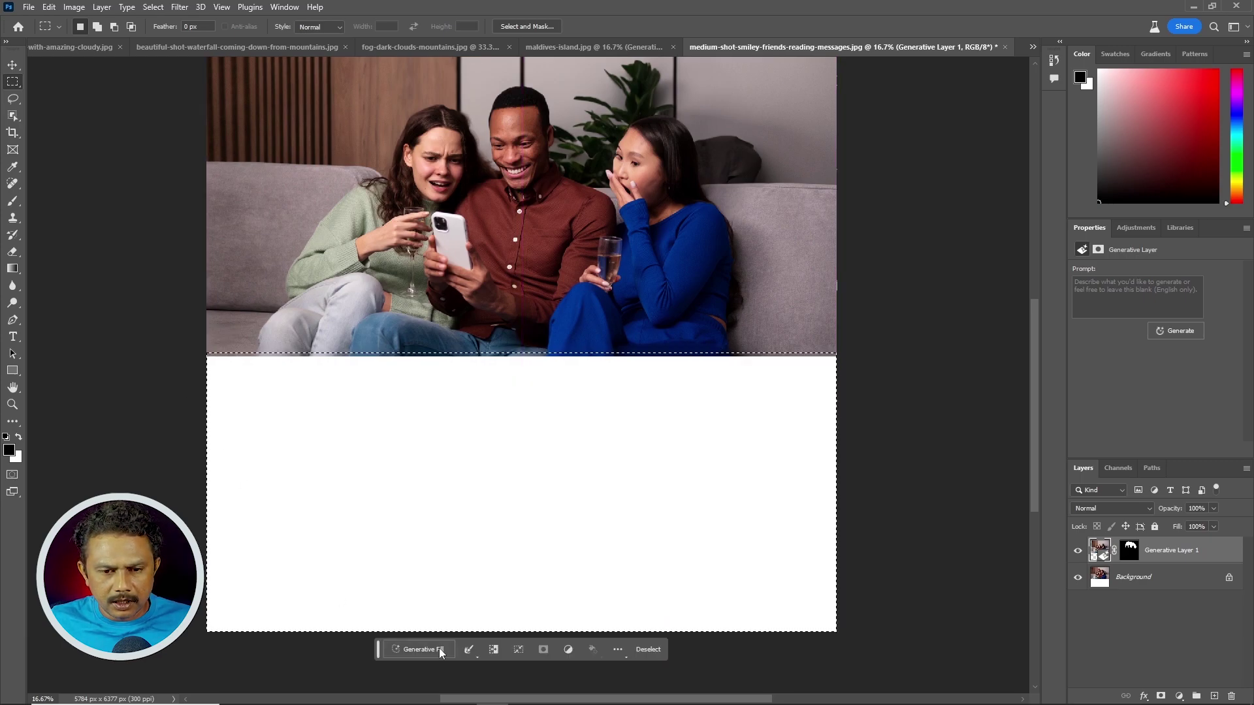
- Generate an empty-prompt fill adding sofa, legs and white sneakers below, keeping variation 1
{"action": "left_click", "coordinate": [438, 651]}
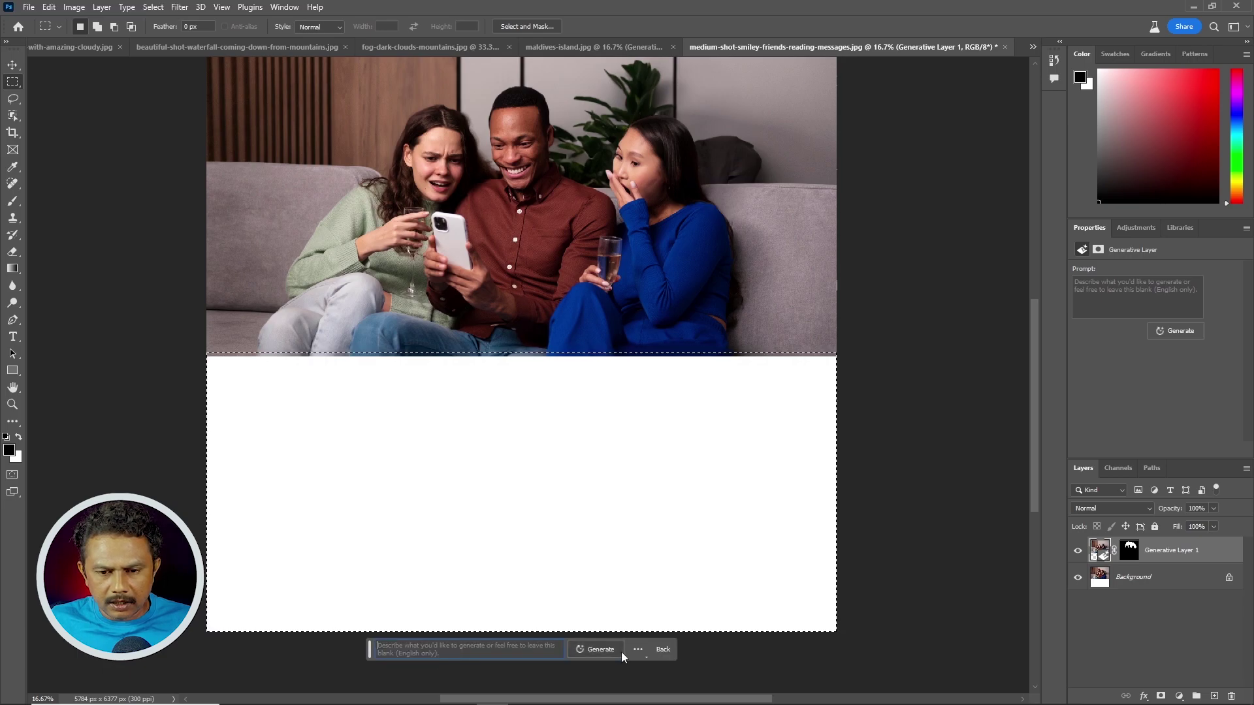
{"action": "left_click", "coordinate": [602, 651]}
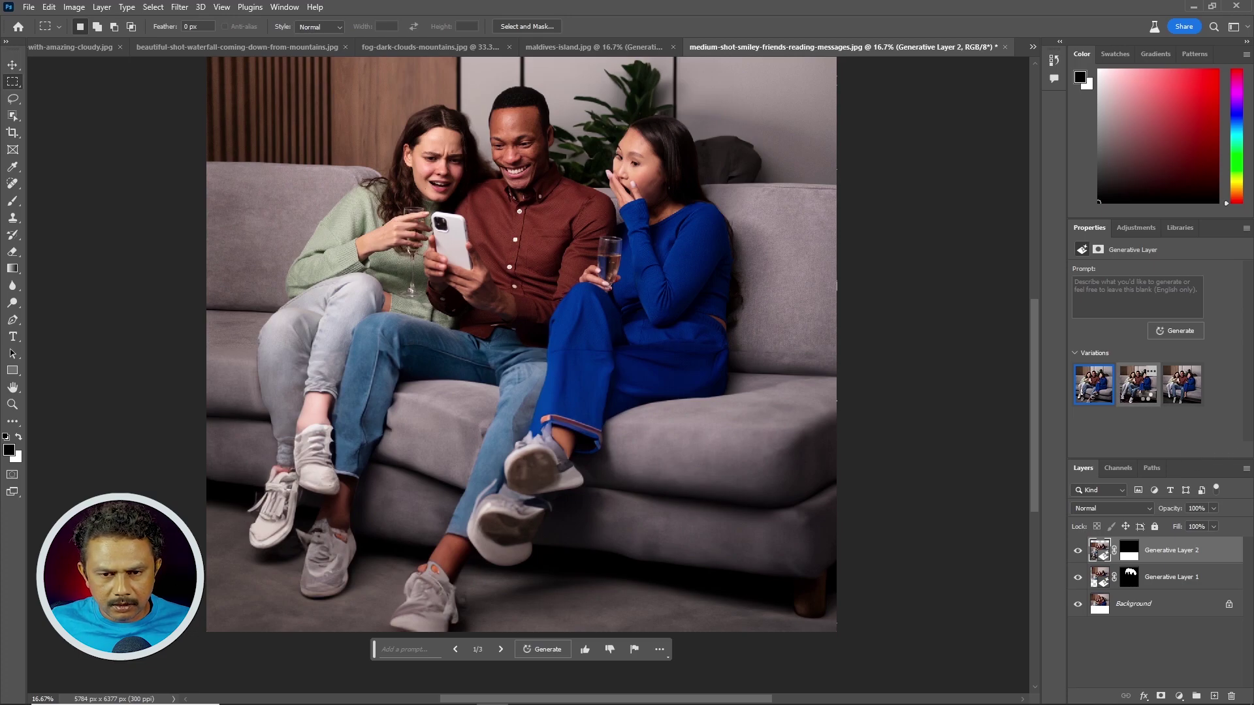
{"action": "left_click", "coordinate": [1146, 397]}
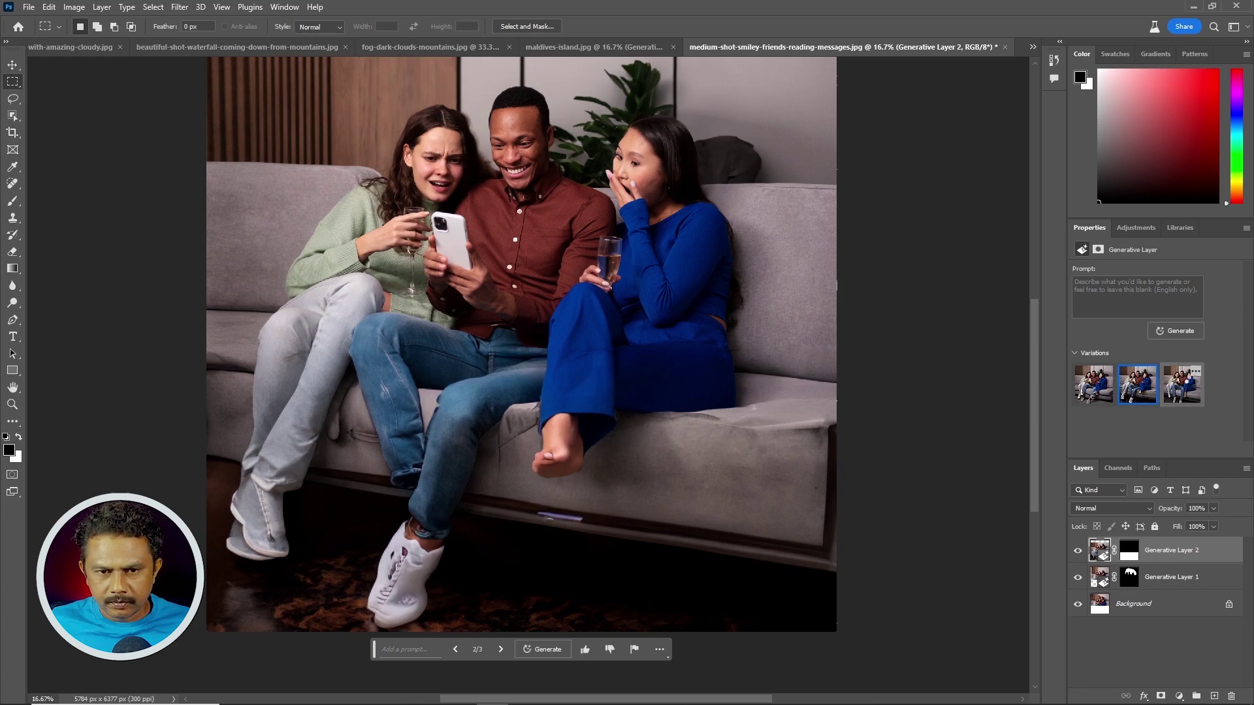
{"action": "left_click", "coordinate": [1192, 386]}
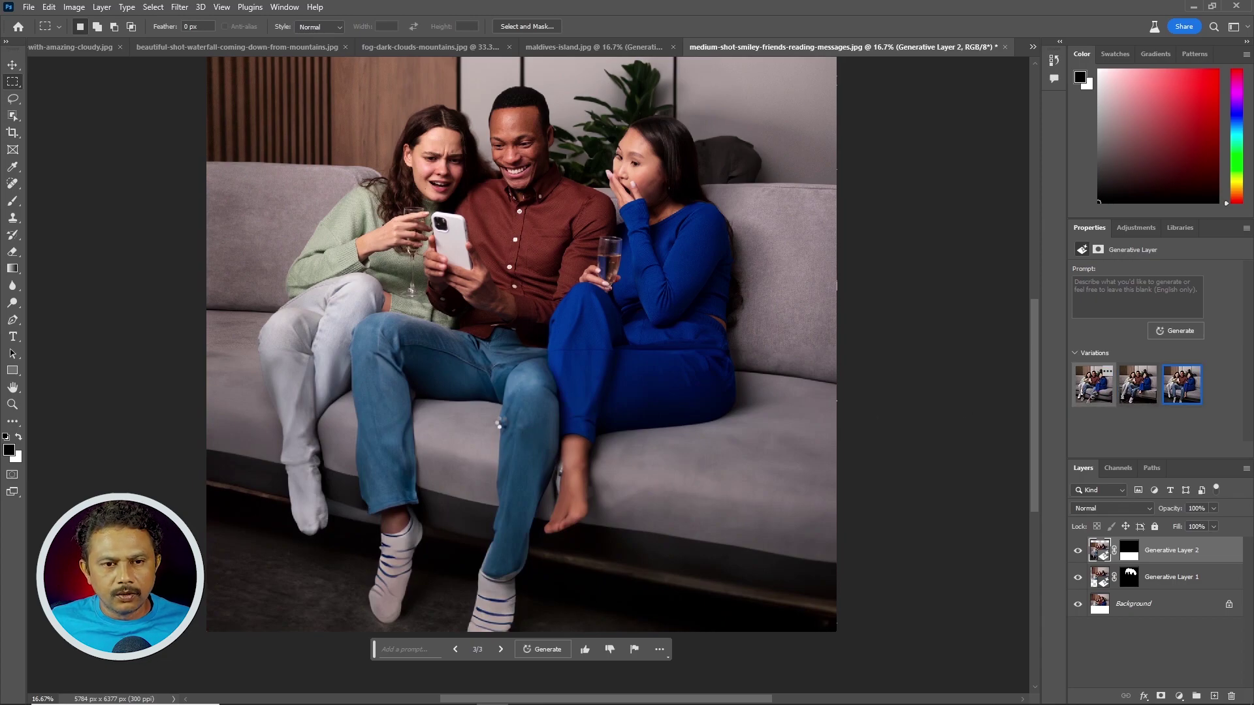
{"action": "key", "text": "ctrl+z"}
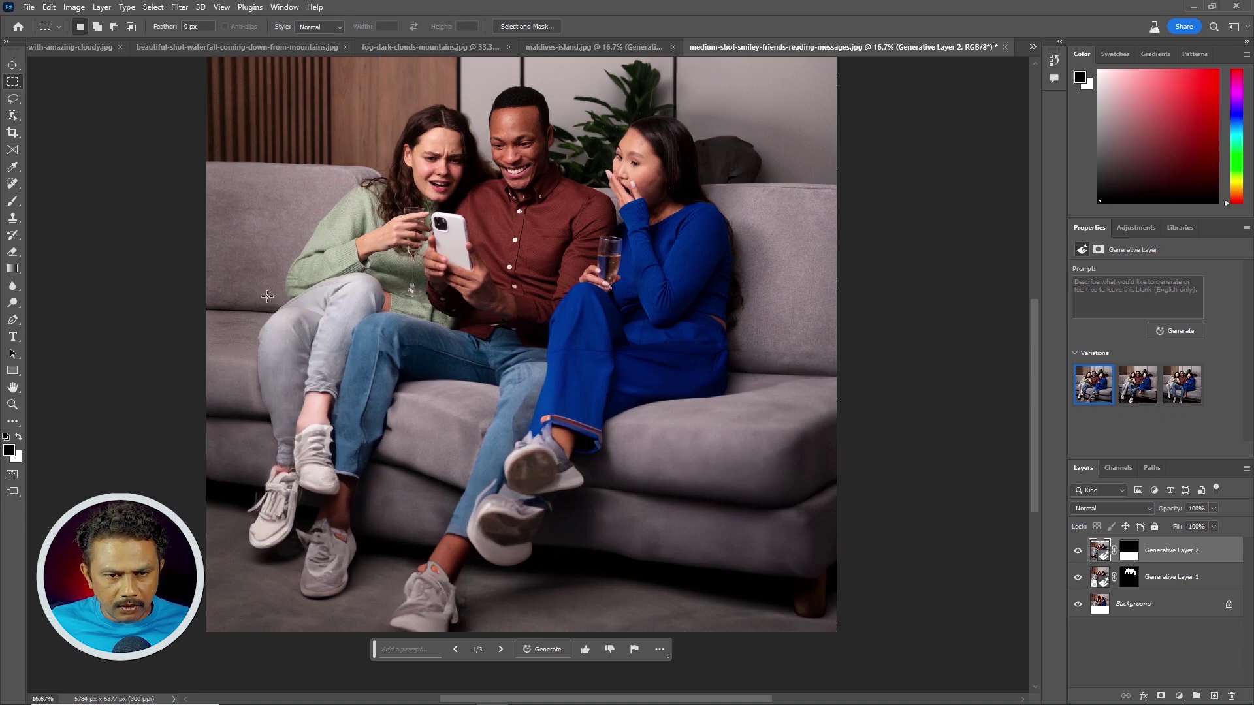
{"action": "left_click_drag", "start_coordinate": [254, 276], "coordinate": [391, 339]}
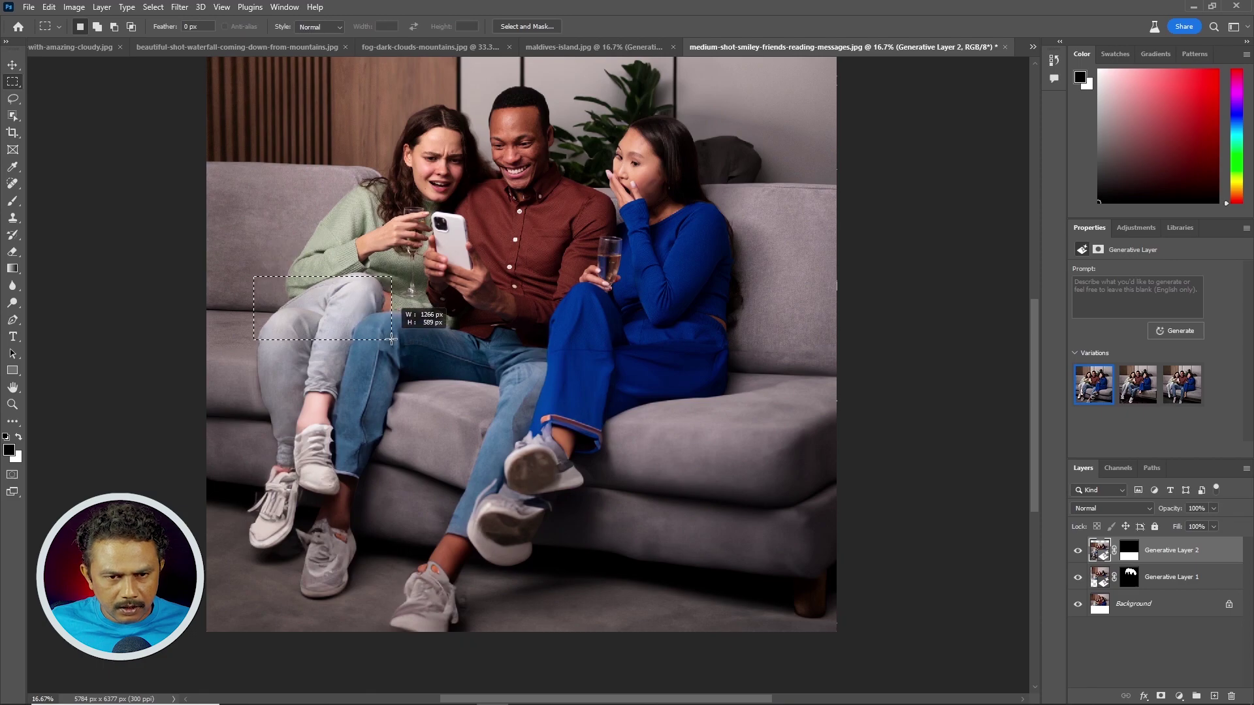
{"action": "left_click", "coordinate": [386, 327]}
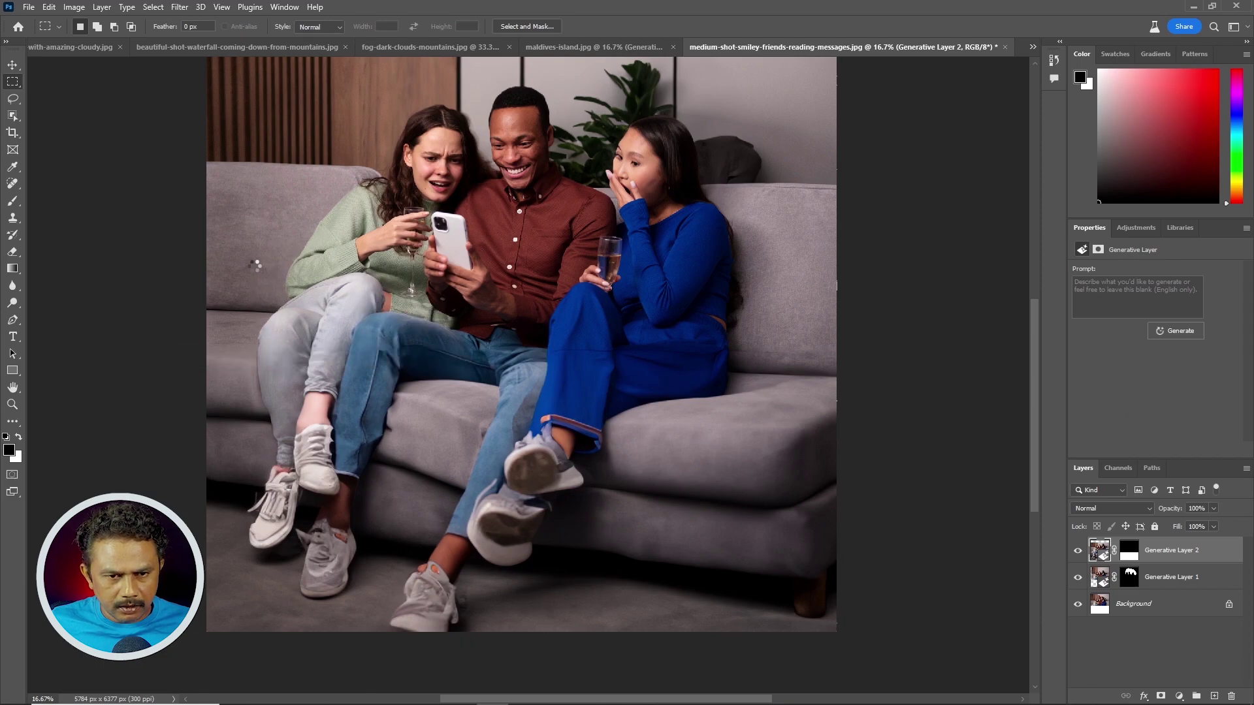
{"action": "left_click_drag", "start_coordinate": [382, 333], "coordinate": [254, 266]}
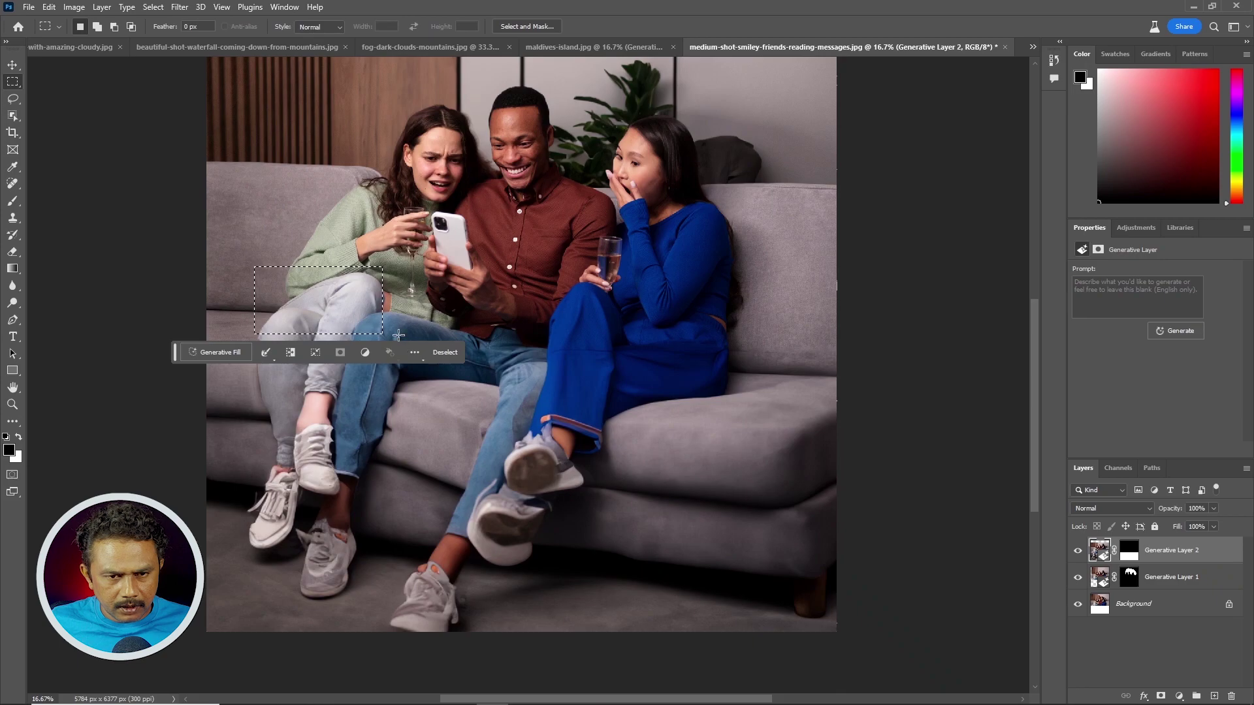
{"action": "left_click", "coordinate": [222, 353]}
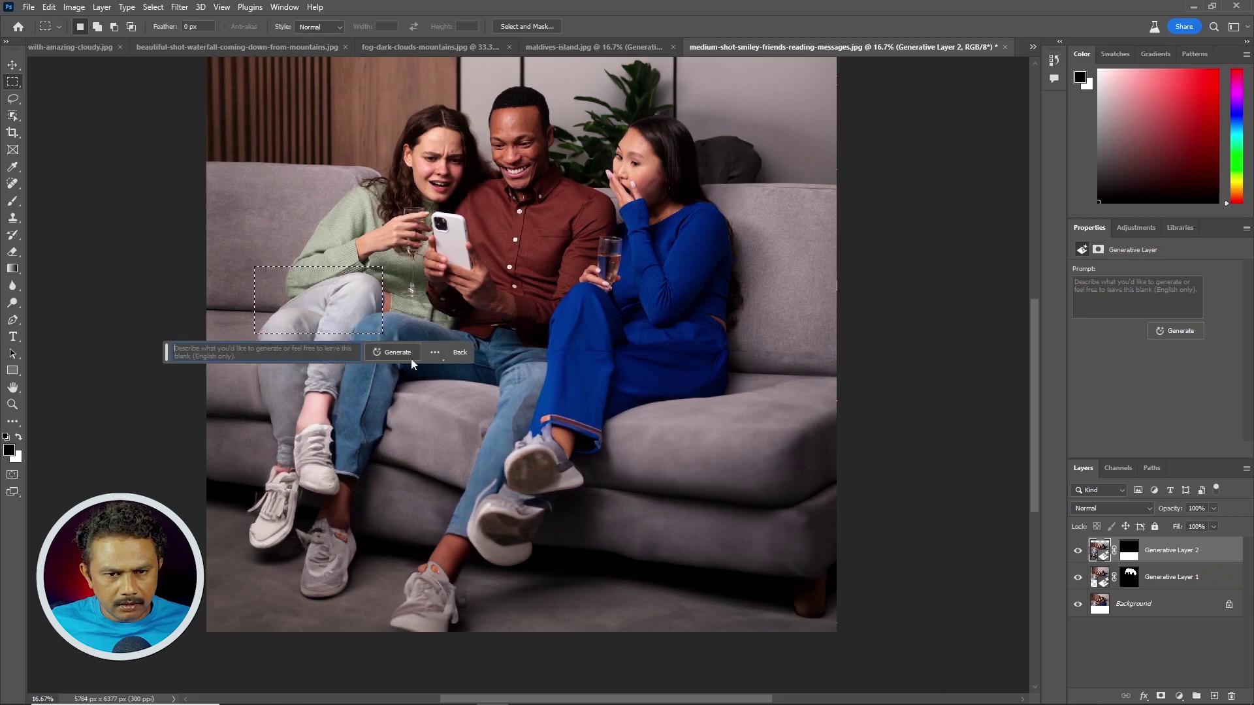
{"action": "left_click", "coordinate": [410, 358]}
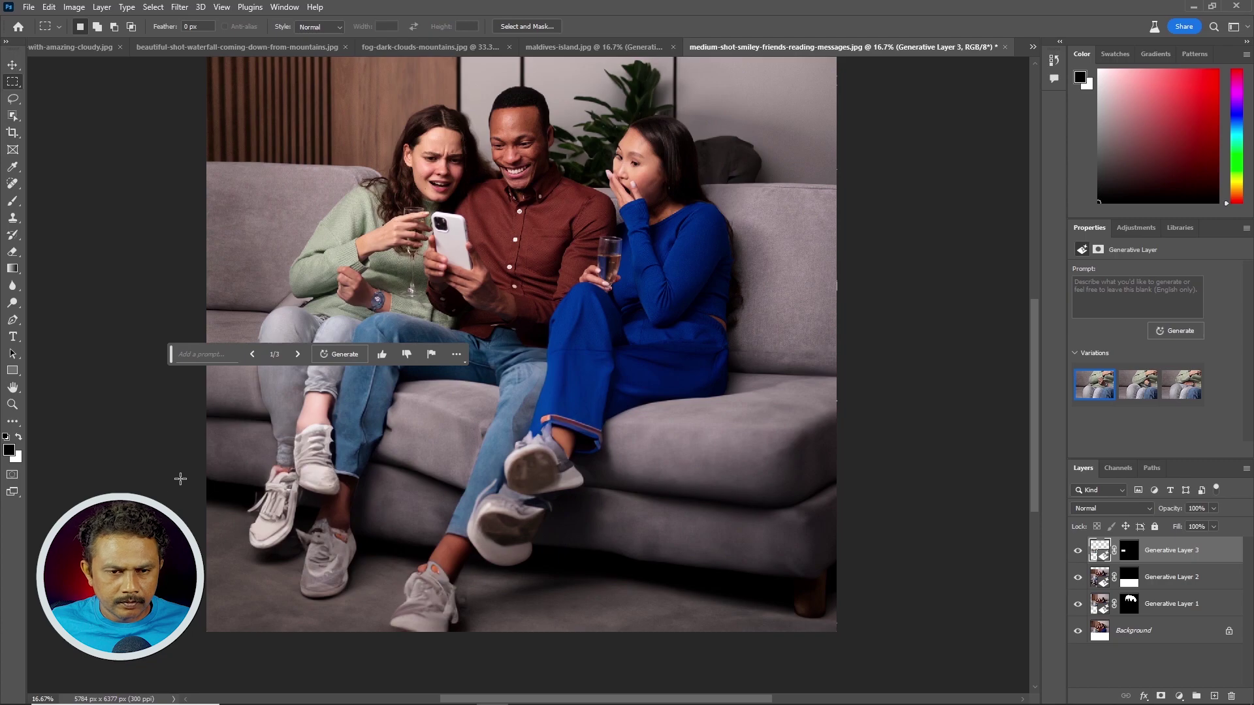
{"action": "left_click_drag", "start_coordinate": [169, 359], "coordinate": [245, 559]}
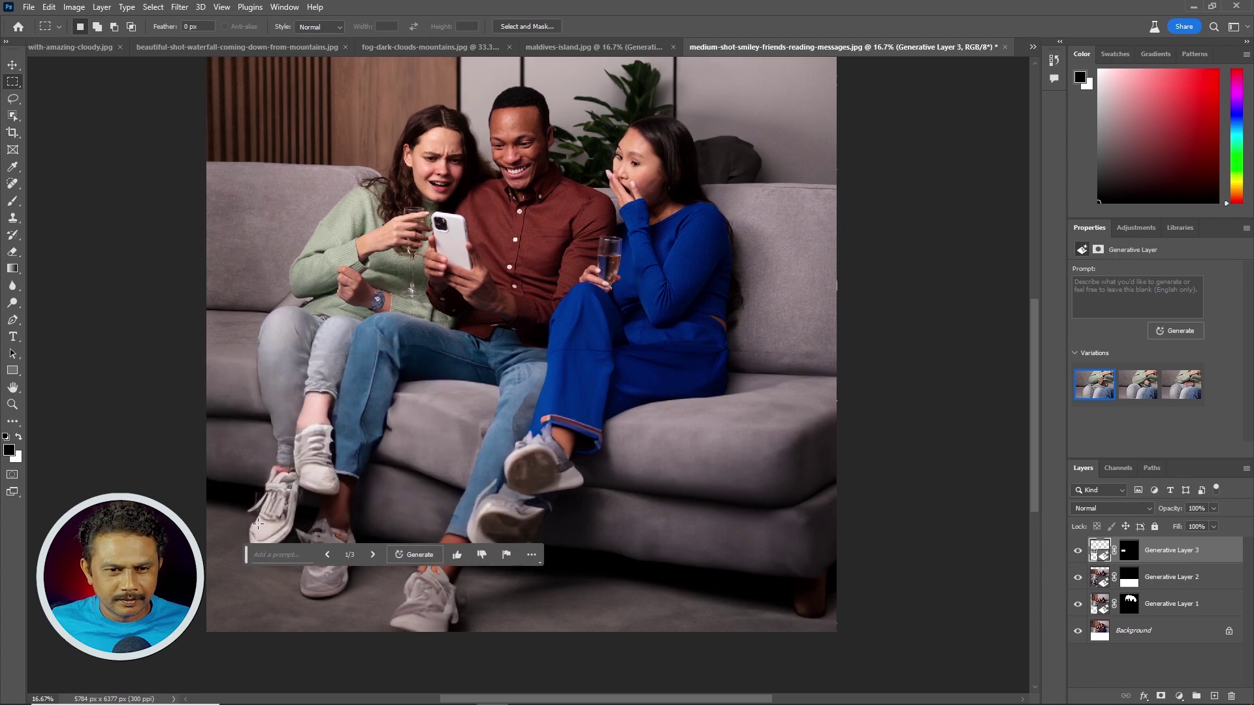
{"action": "left_click", "coordinate": [1142, 388]}
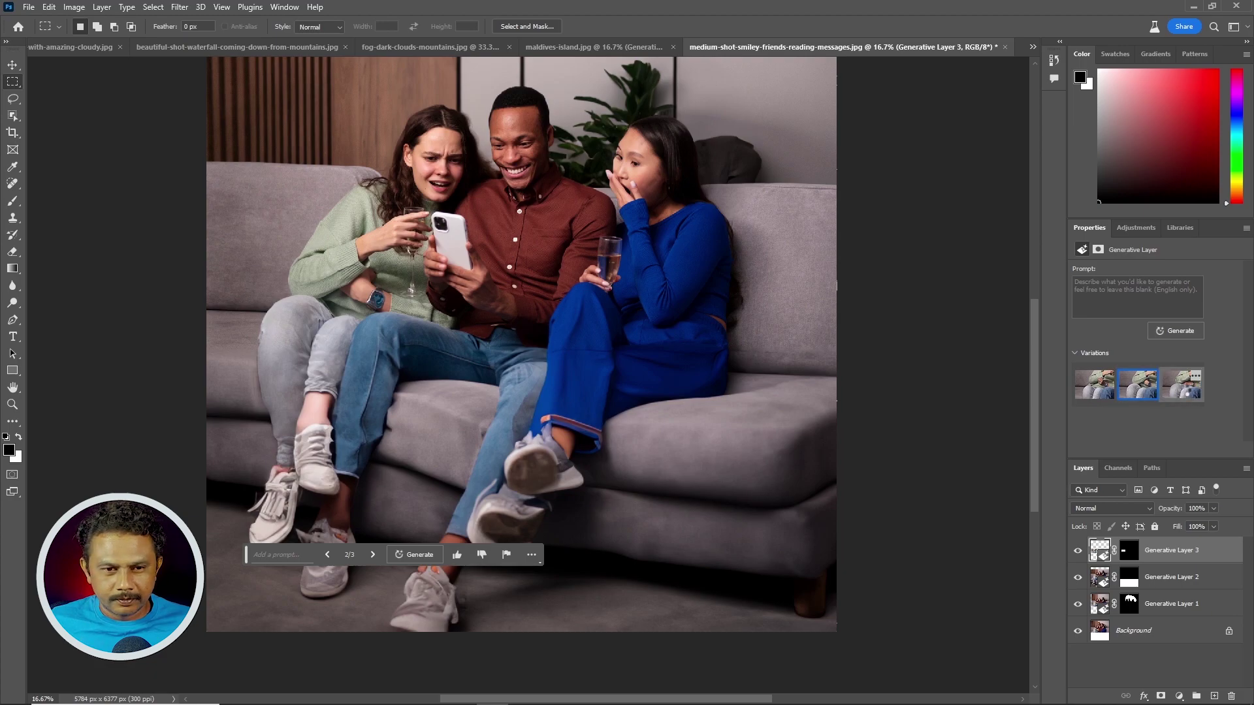
{"action": "left_click", "coordinate": [1184, 390]}
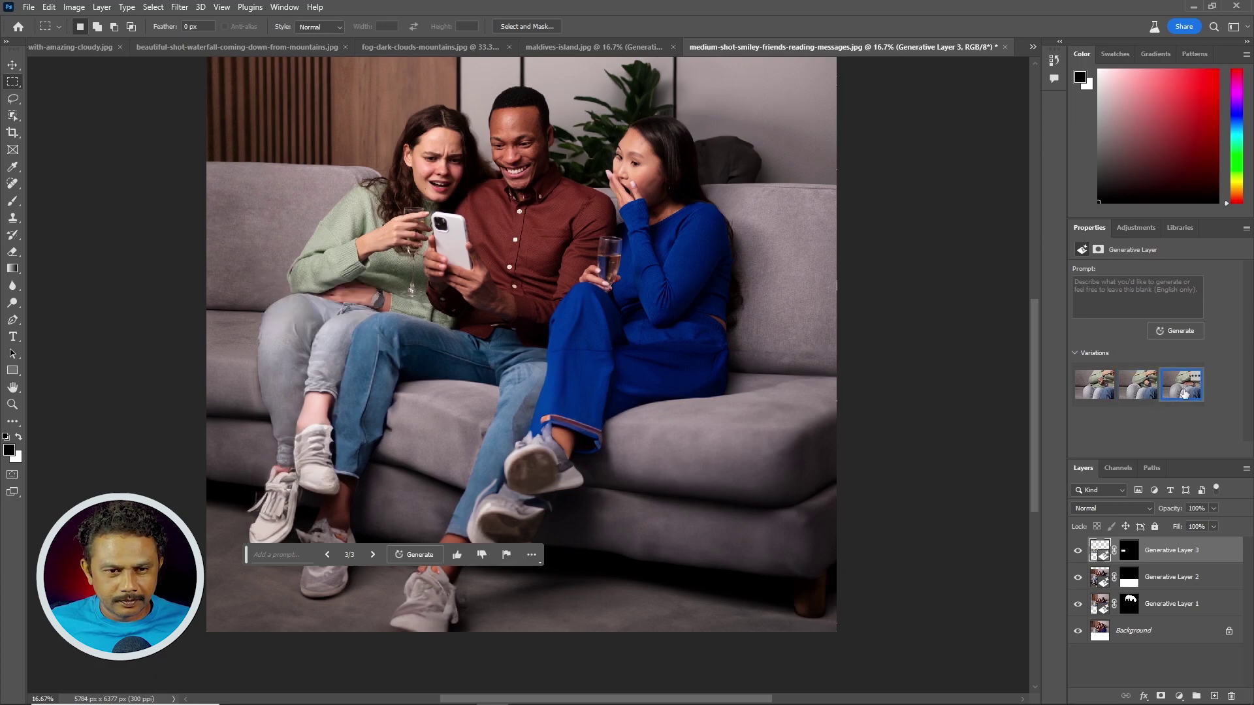
{"action": "left_click", "coordinate": [1095, 385]}
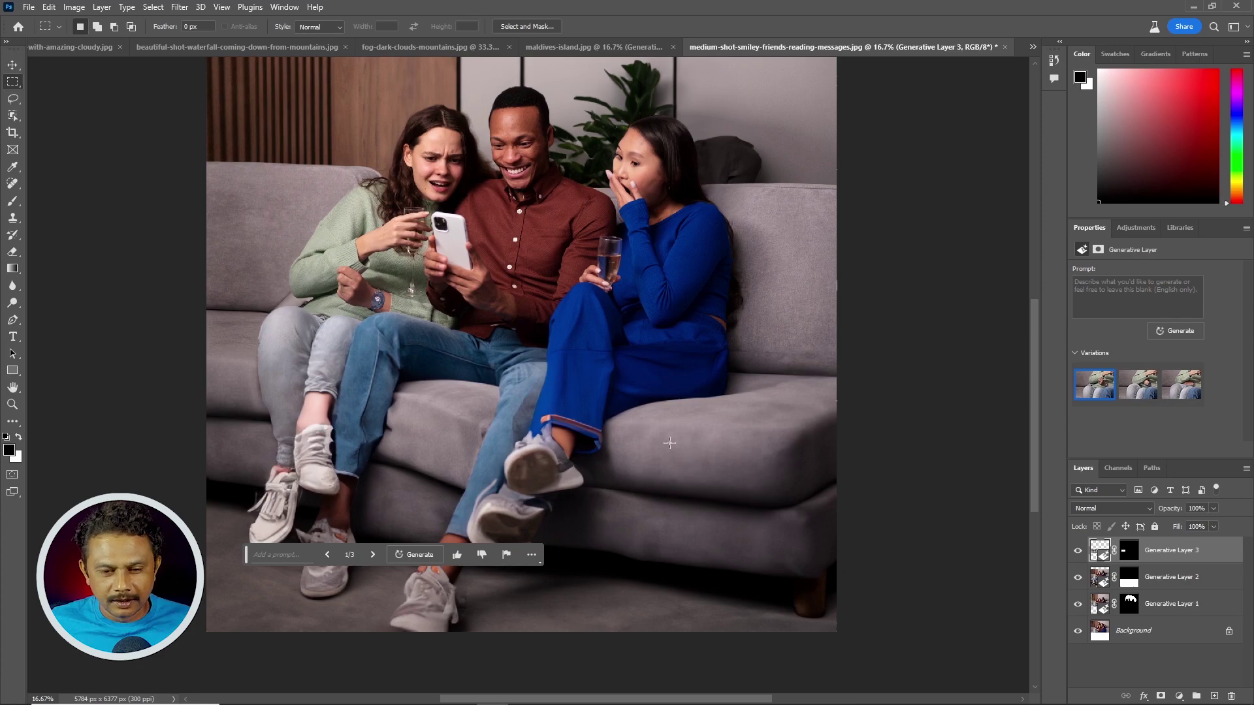
{"action": "left_click_drag", "start_coordinate": [580, 300], "coordinate": [577, 373]}
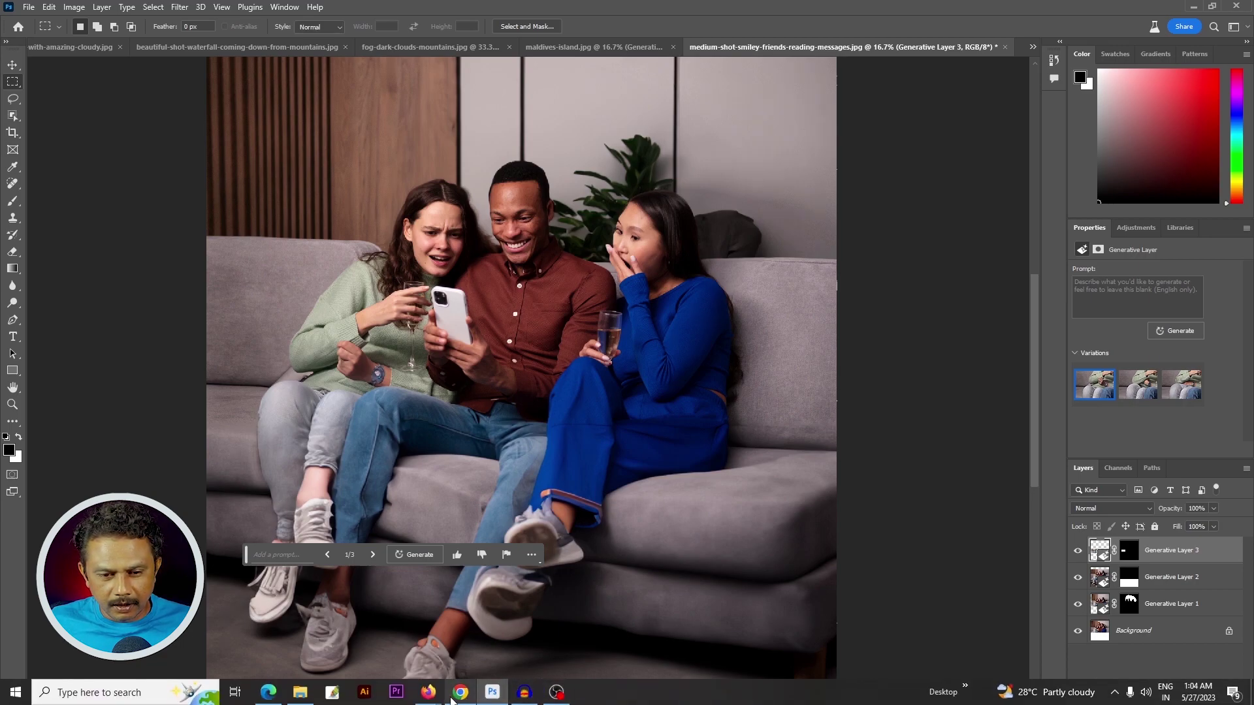
{"action": "mouse_move", "coordinate": [427, 693]}
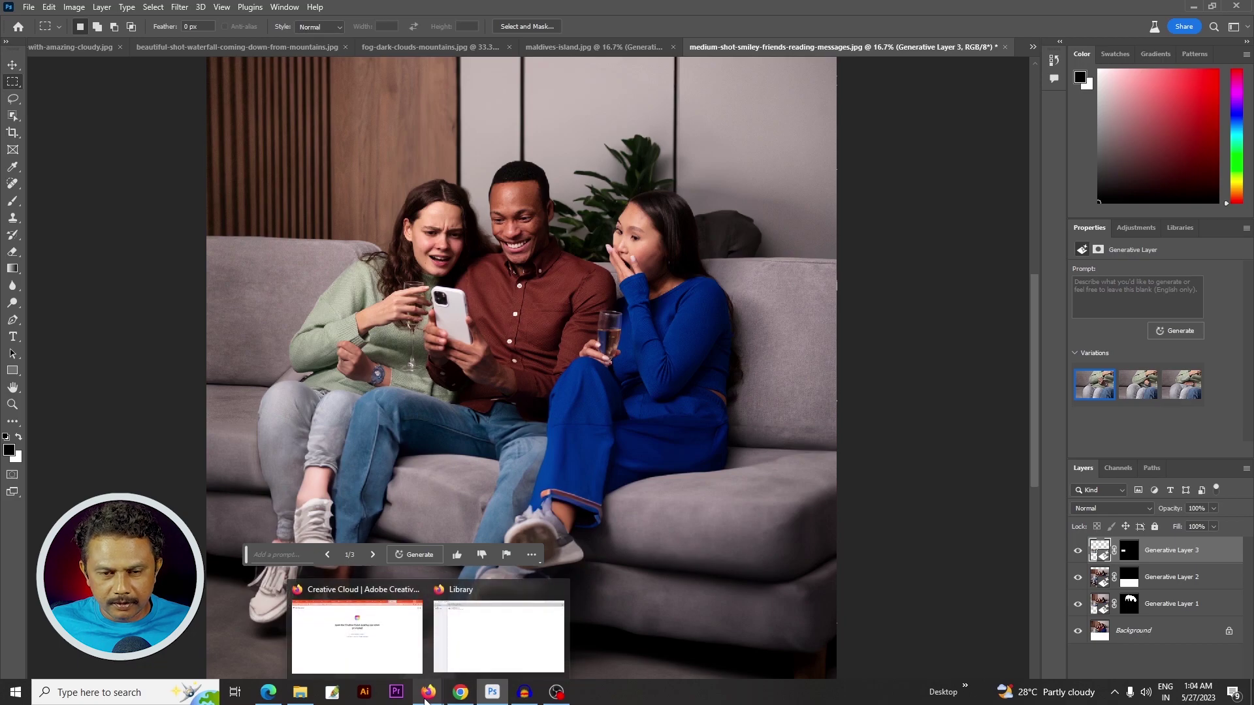
- Drag woman-red-dress-with-paper-bags.jpg from File Explorer into Photoshop as a new document
{"action": "left_click", "coordinate": [300, 692]}
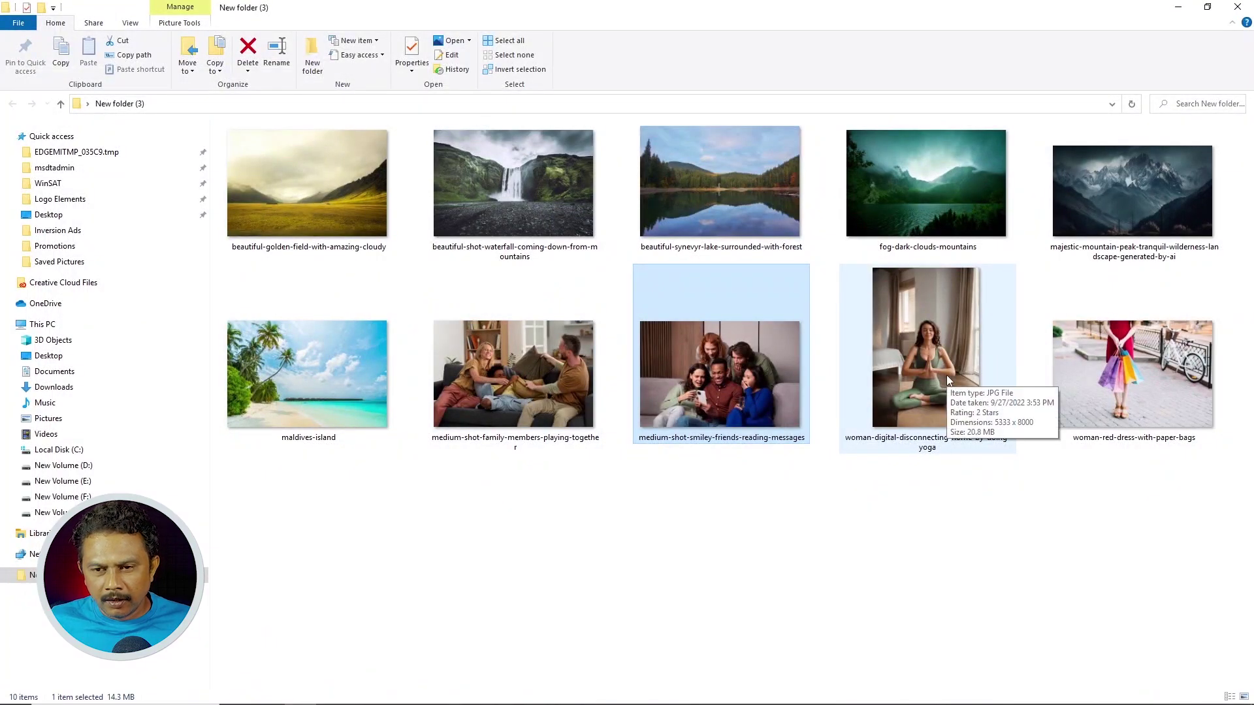
{"action": "mouse_move", "coordinate": [946, 375]}
{"action": "left_mouse_down"}
{"action": "mouse_move", "coordinate": [723, 474]}
{"action": "mouse_move", "coordinate": [955, 378]}
{"action": "left_mouse_up"}
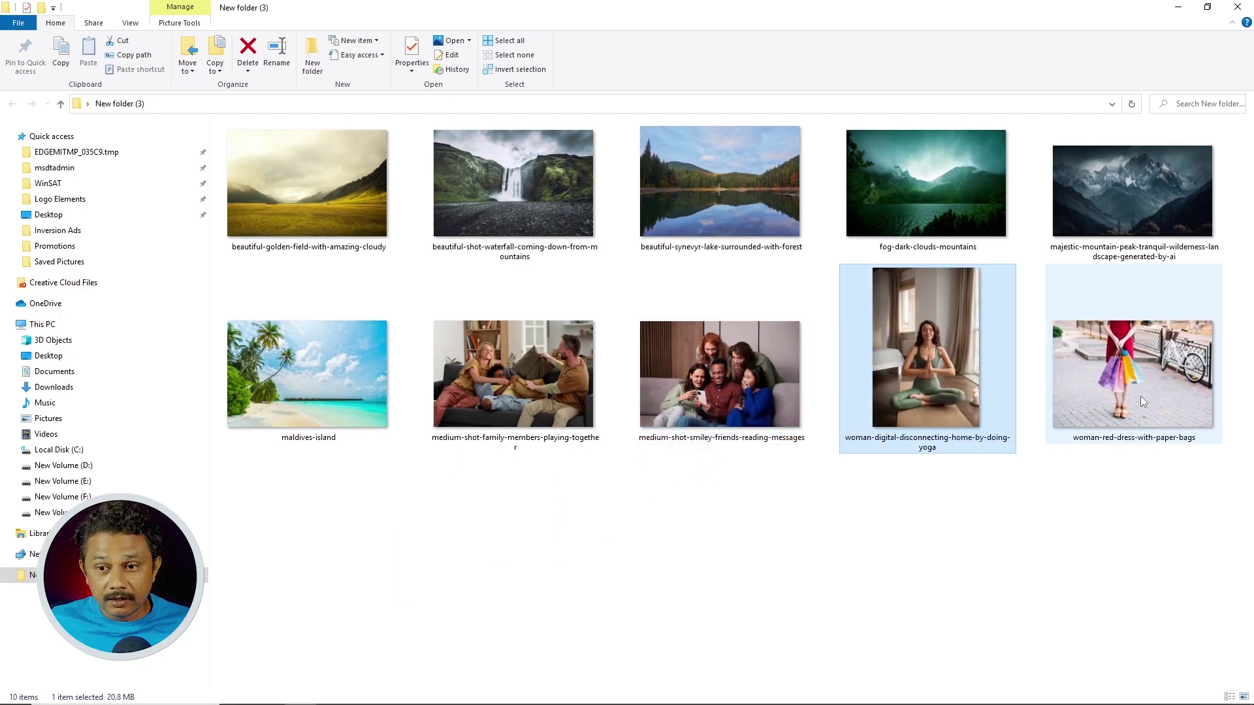
{"action": "mouse_move", "coordinate": [1142, 383]}
{"action": "left_mouse_down"}
{"action": "mouse_move", "coordinate": [434, 662]}
{"action": "mouse_move", "coordinate": [486, 696]}
{"action": "mouse_move", "coordinate": [582, 380]}
{"action": "mouse_move", "coordinate": [718, 12]}
{"action": "mouse_move", "coordinate": [725, 30]}
{"action": "left_mouse_up"}
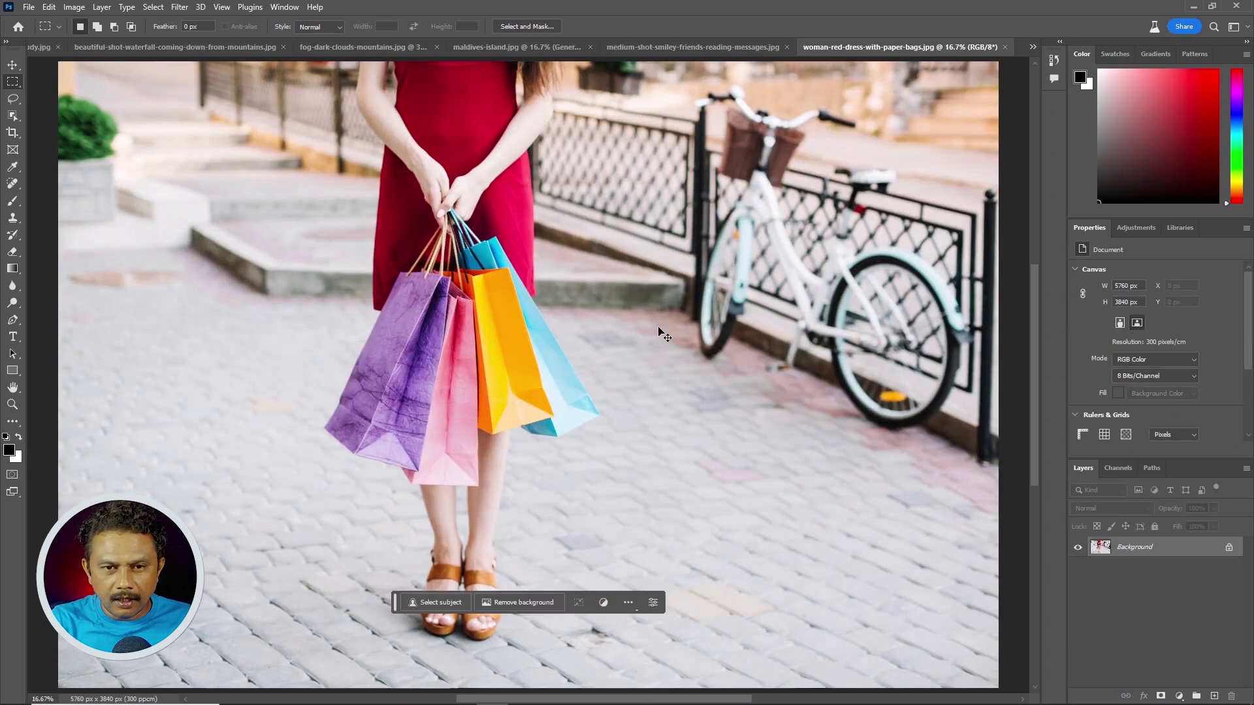
- Crop-extend the red-dress canvas upward to 5760 × 7680 px and marquee-select the blank top
{"action": "key", "text": "ctrl+0"}
{"action": "key", "text": "ctrl+minus"}
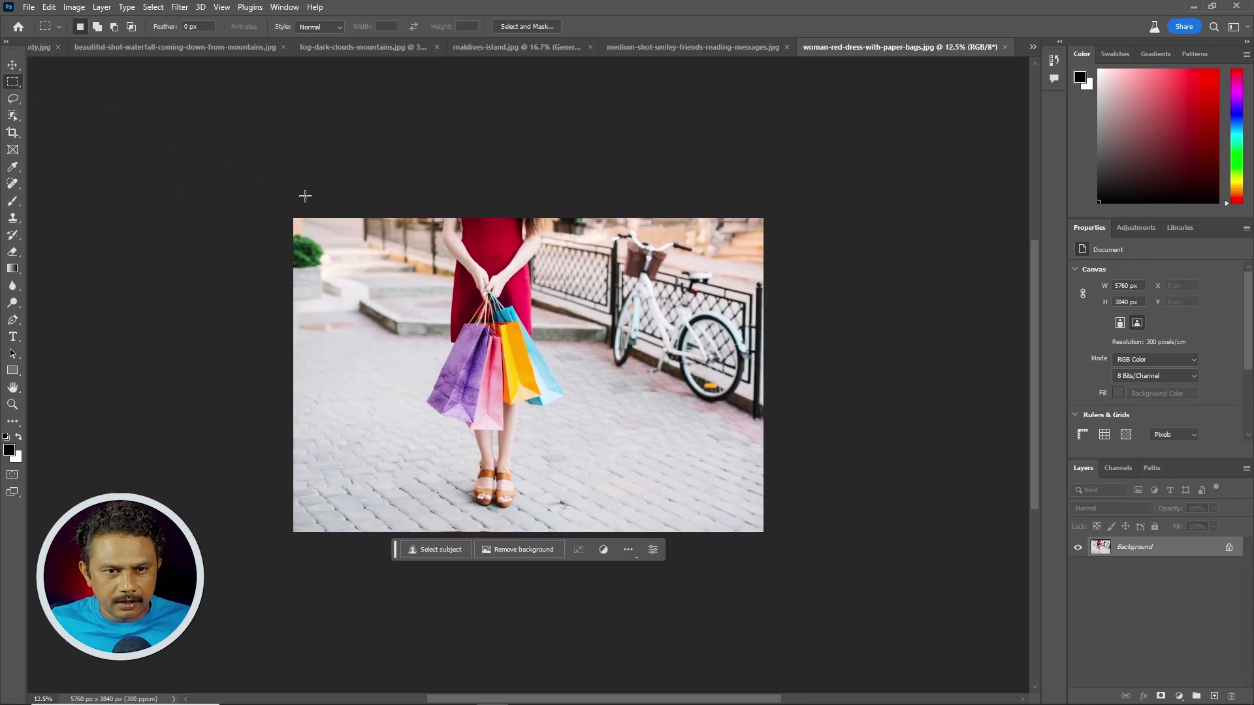
{"action": "left_click", "coordinate": [14, 132]}
{"action": "left_click_drag", "start_coordinate": [525, 210], "coordinate": [548, 98]}
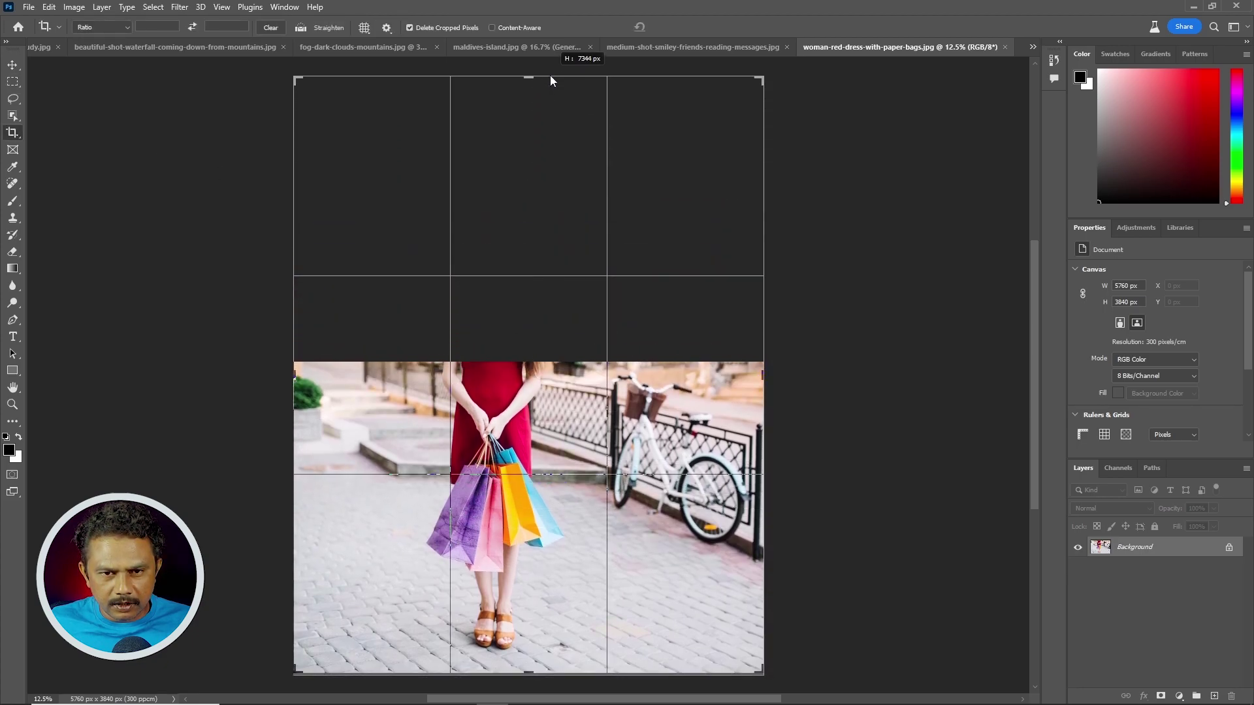
{"action": "left_click_drag", "start_coordinate": [549, 96], "coordinate": [551, 62]}
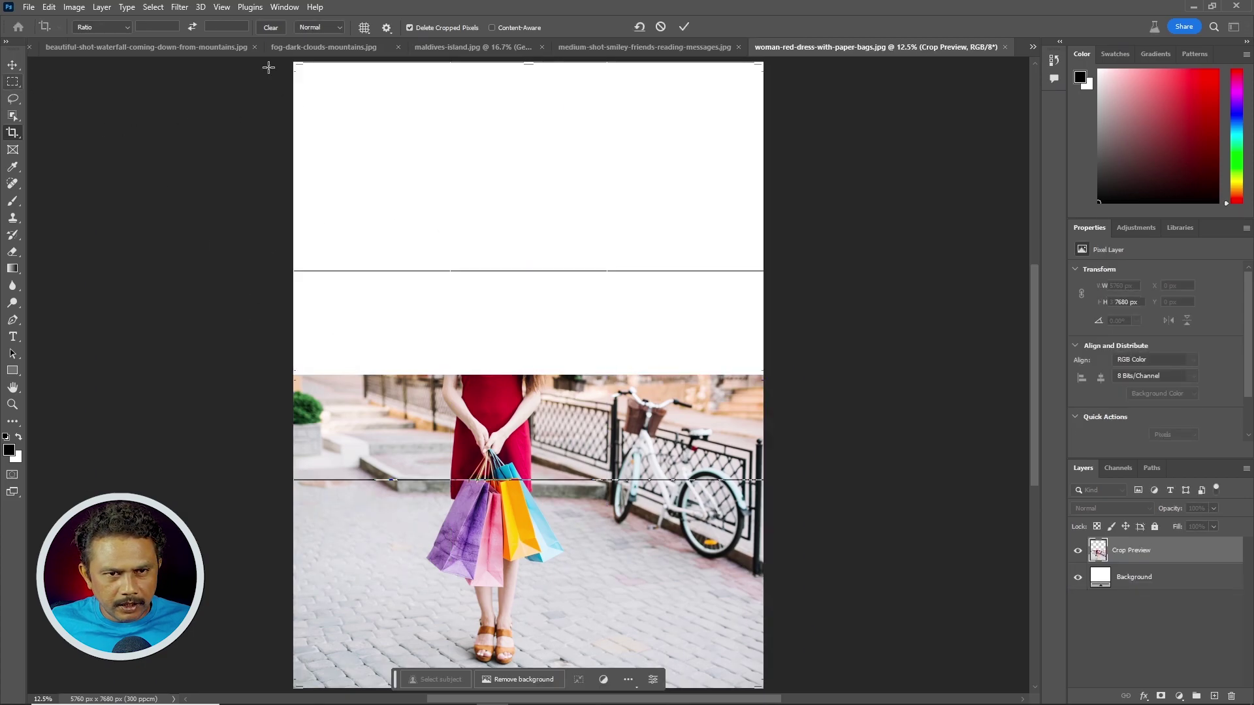
{"action": "left_click", "coordinate": [10, 81]}
{"action": "mouse_move", "coordinate": [293, 62]}
{"action": "left_mouse_down"}
{"action": "mouse_move", "coordinate": [778, 330]}
{"action": "mouse_move", "coordinate": [809, 378]}
{"action": "left_mouse_up"}
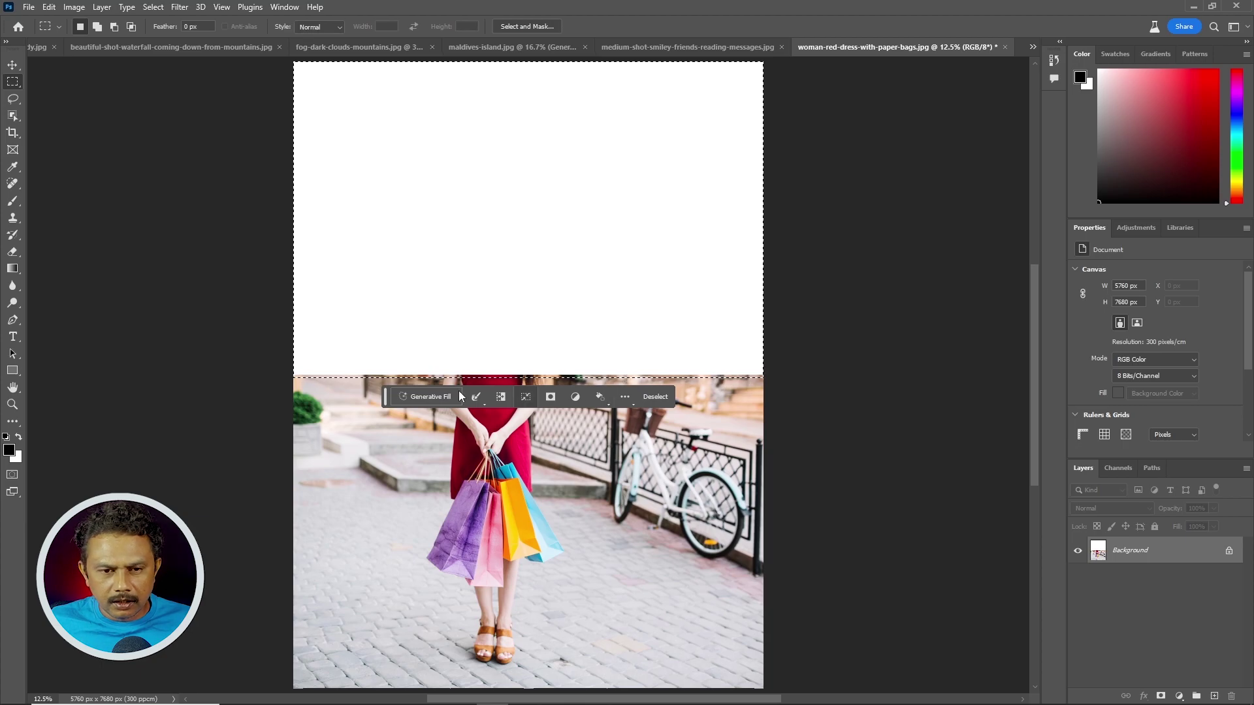
- Generate an empty-prompt fill for the blank top and keep variation 1 with trees and a building
{"action": "left_click", "coordinate": [436, 401]}
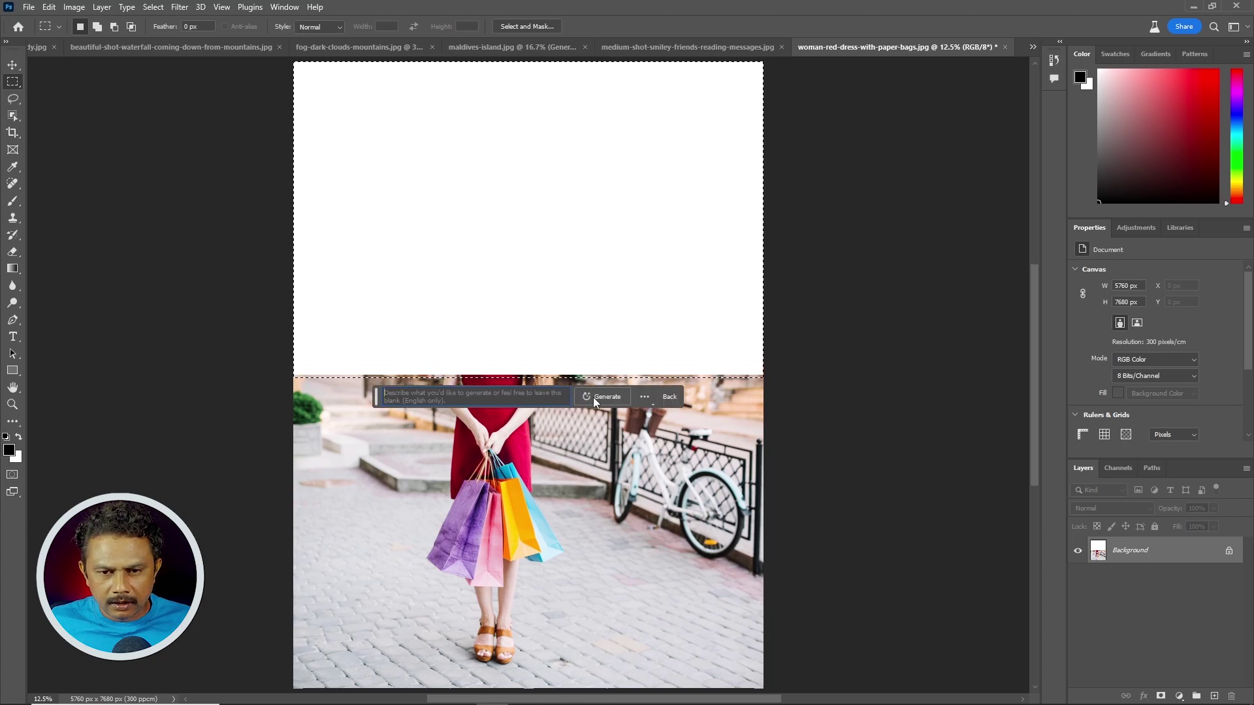
{"action": "left_click", "coordinate": [637, 401]}
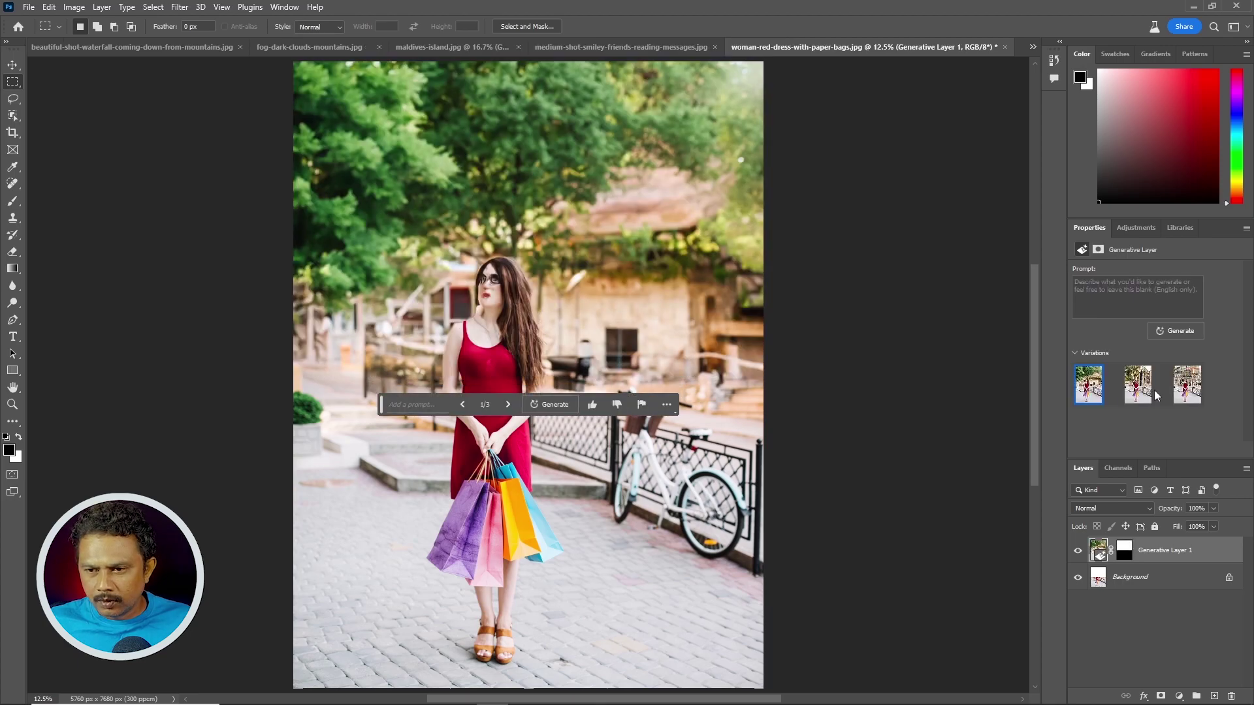
{"action": "left_click", "coordinate": [1138, 388]}
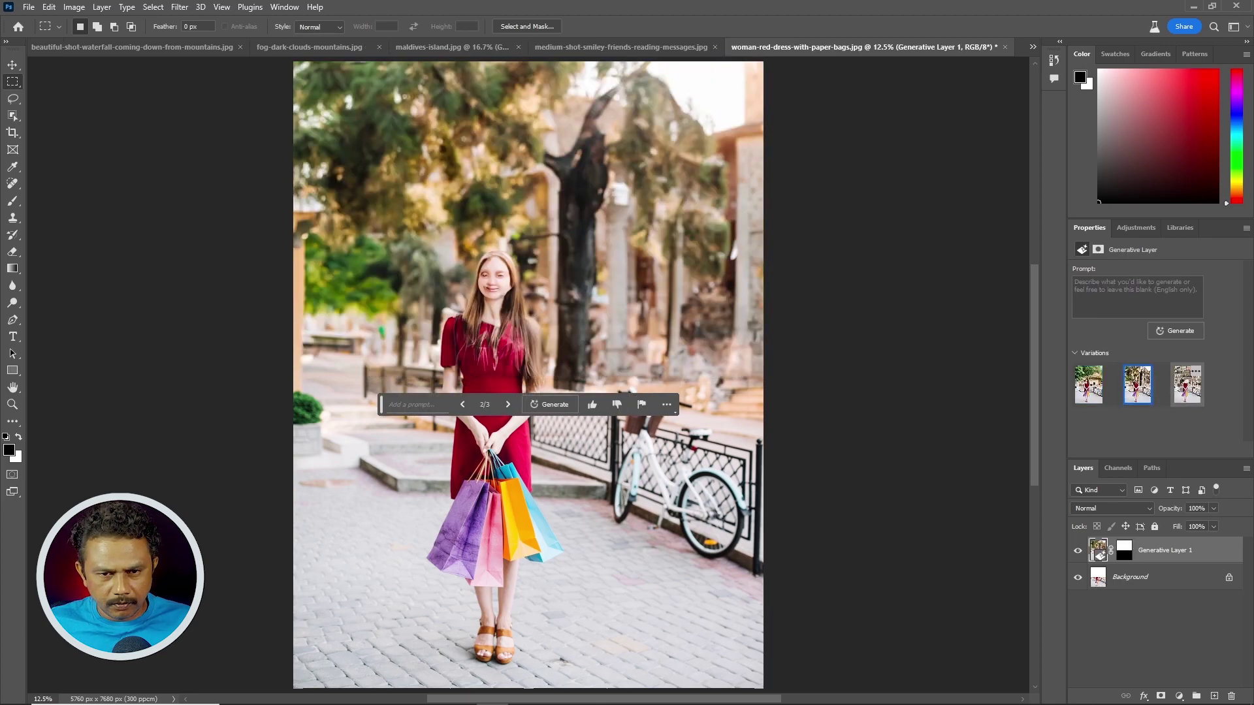
{"action": "left_click", "coordinate": [1186, 386]}
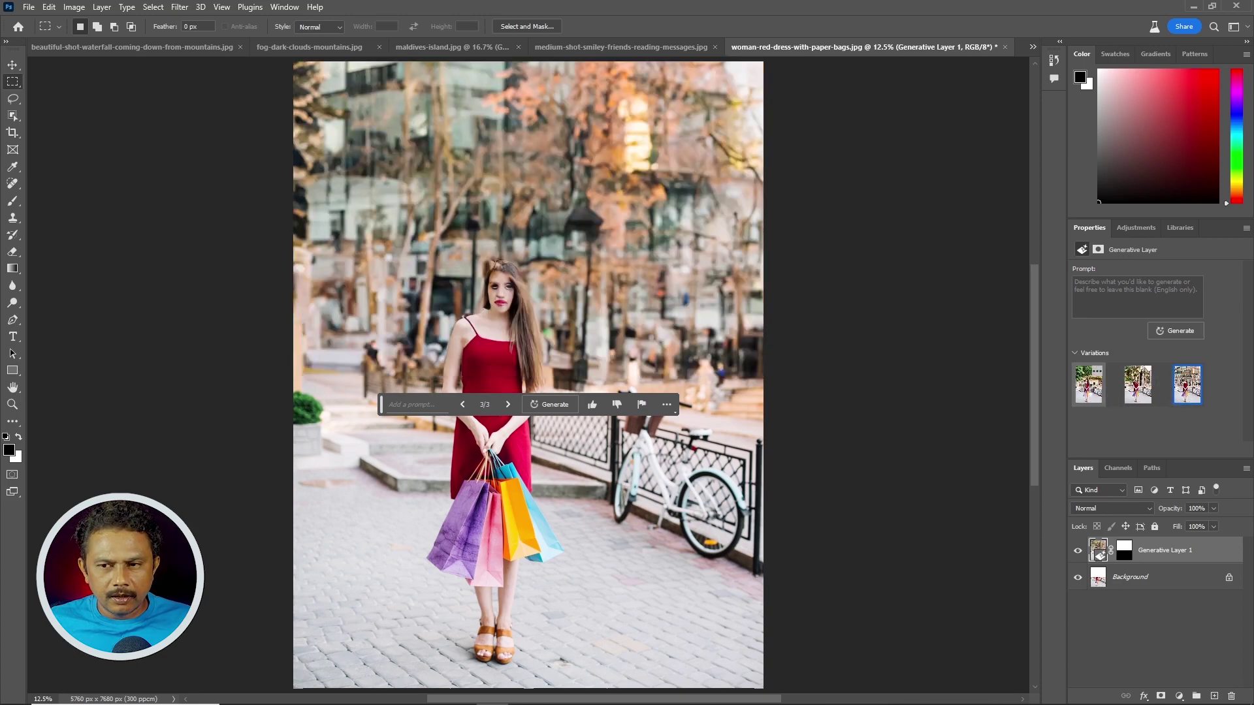
{"action": "left_click", "coordinate": [1088, 388]}
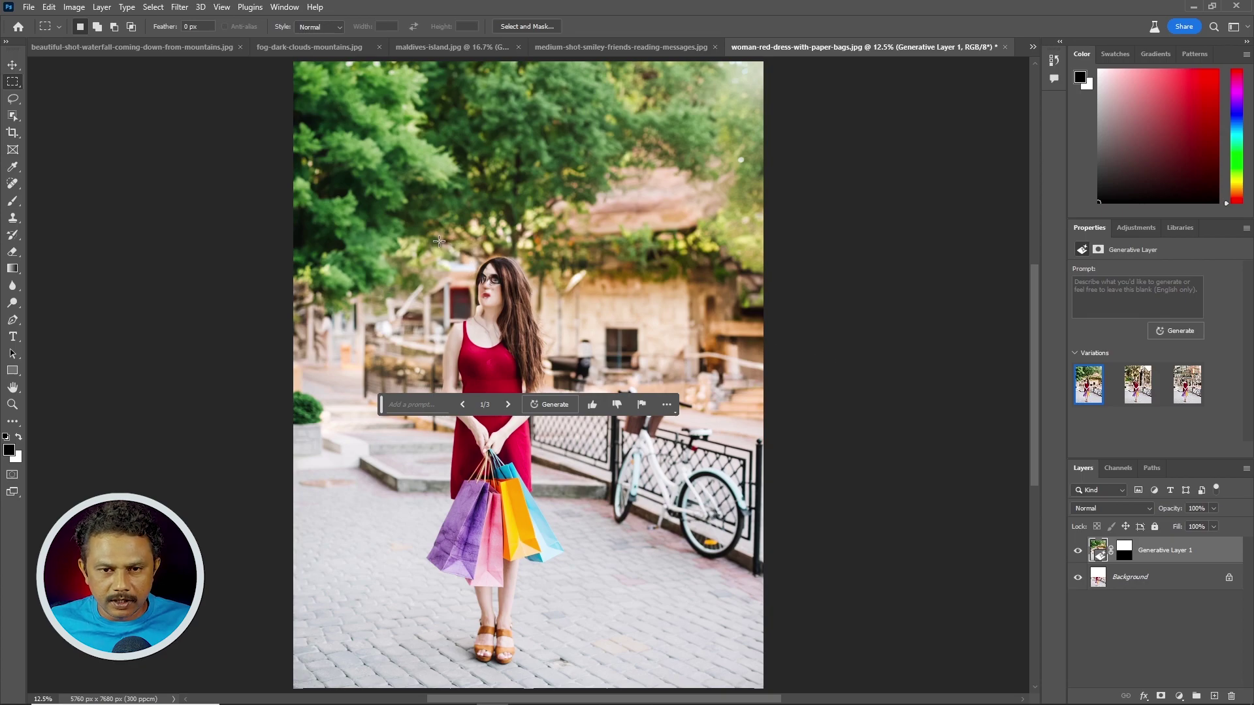
- Marquee-select the woman's head and generate a fill with the prompt 'female face'
{"action": "left_click_drag", "start_coordinate": [439, 240], "coordinate": [544, 335]}
{"action": "left_click", "coordinate": [391, 355]}
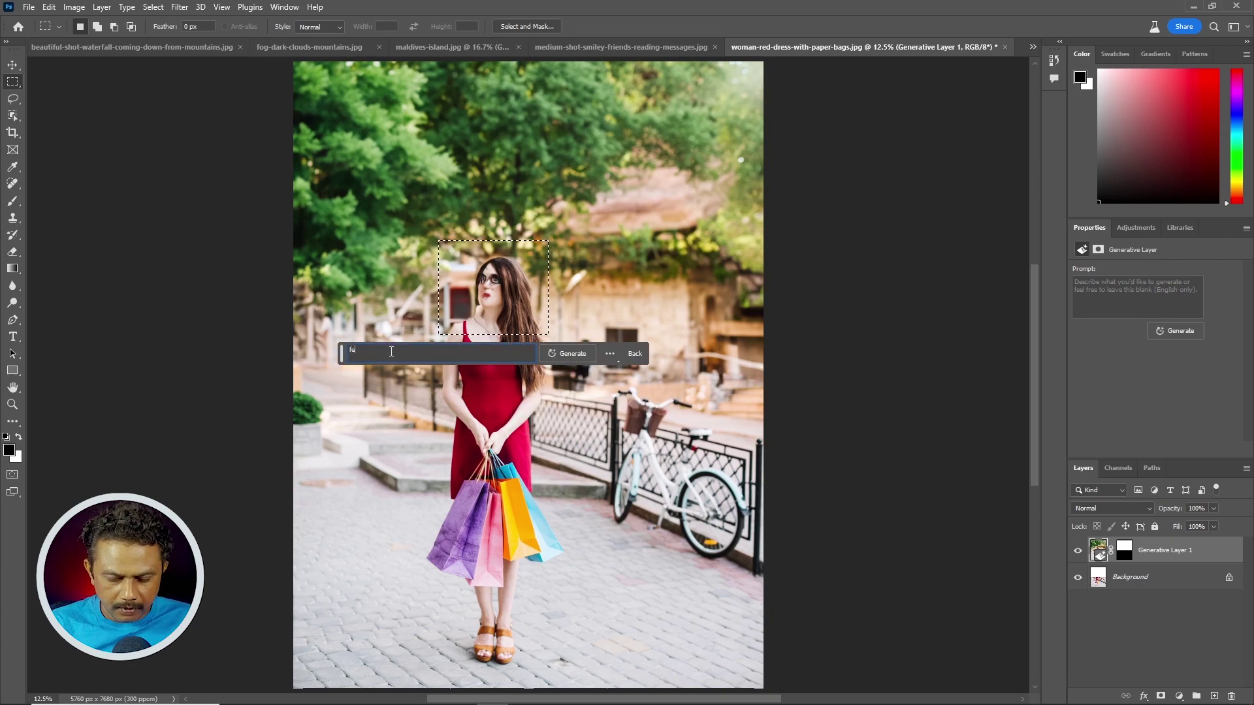
{"action": "type", "text": "female face"}
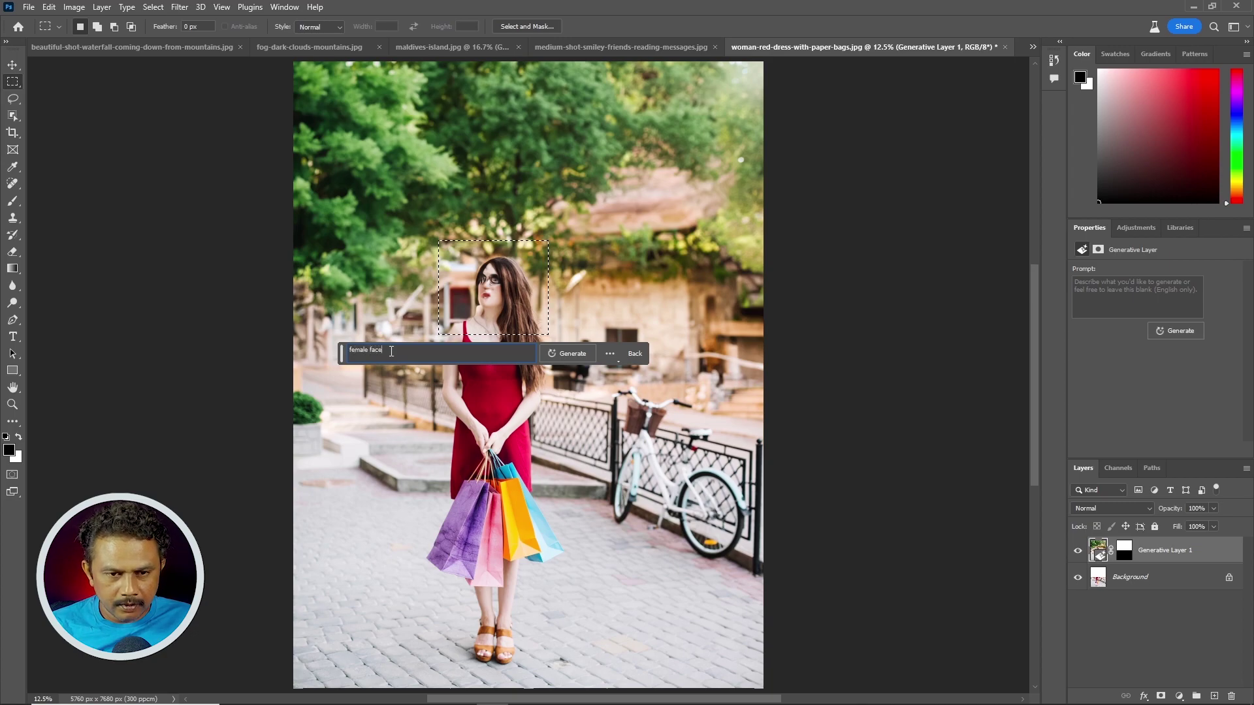
{"action": "key", "text": "Return"}
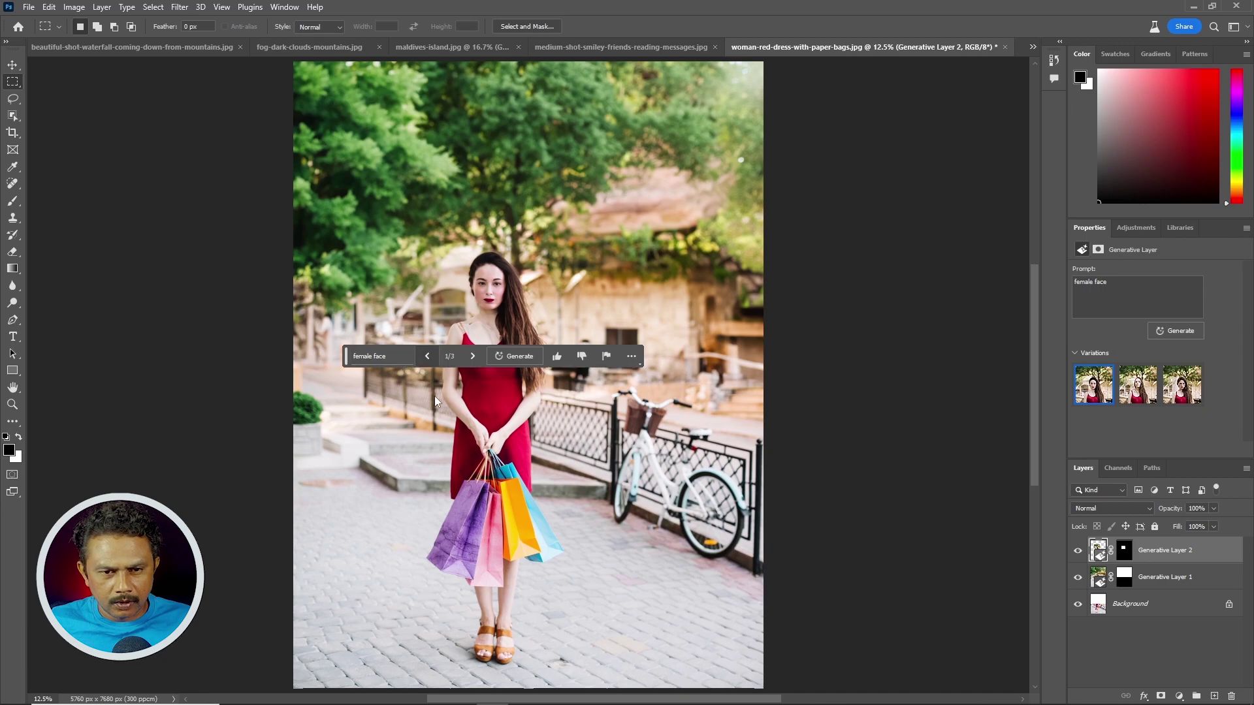
- Compare the three generated faces, keep the first, and select the area around her feet
{"action": "left_click_drag", "start_coordinate": [348, 366], "coordinate": [642, 509]}
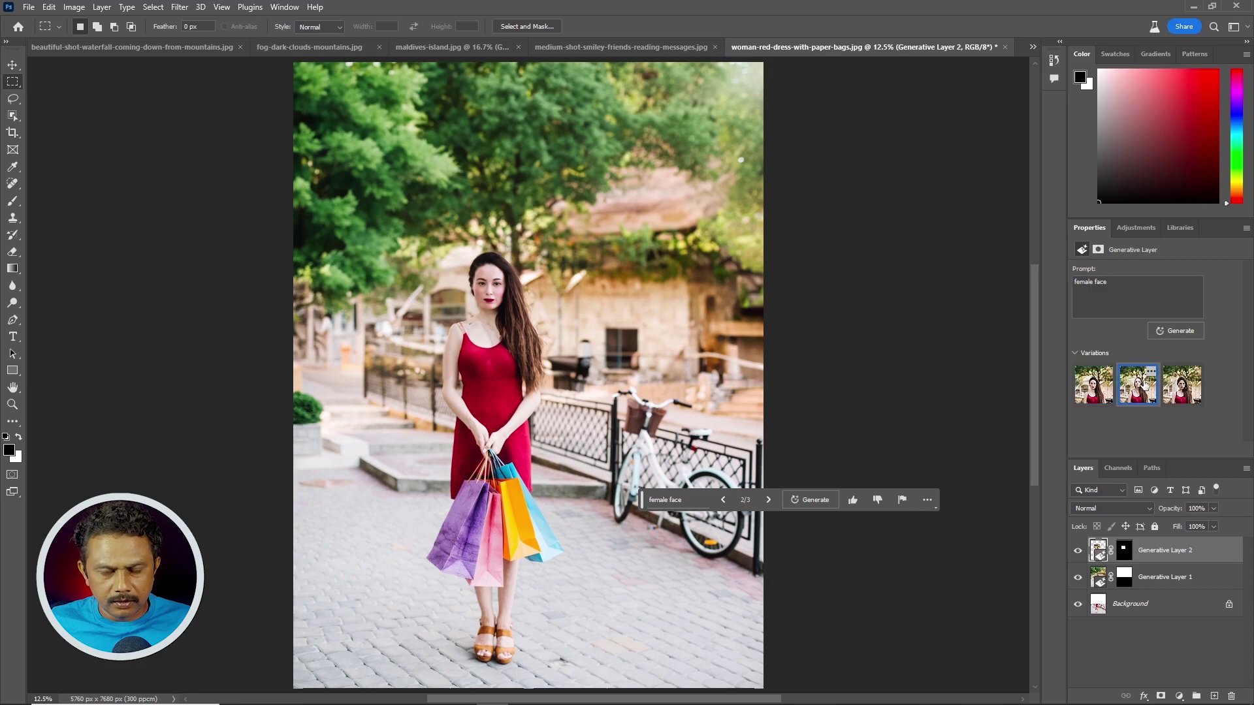
{"action": "left_click", "coordinate": [1138, 385]}
{"action": "left_click", "coordinate": [1182, 385]}
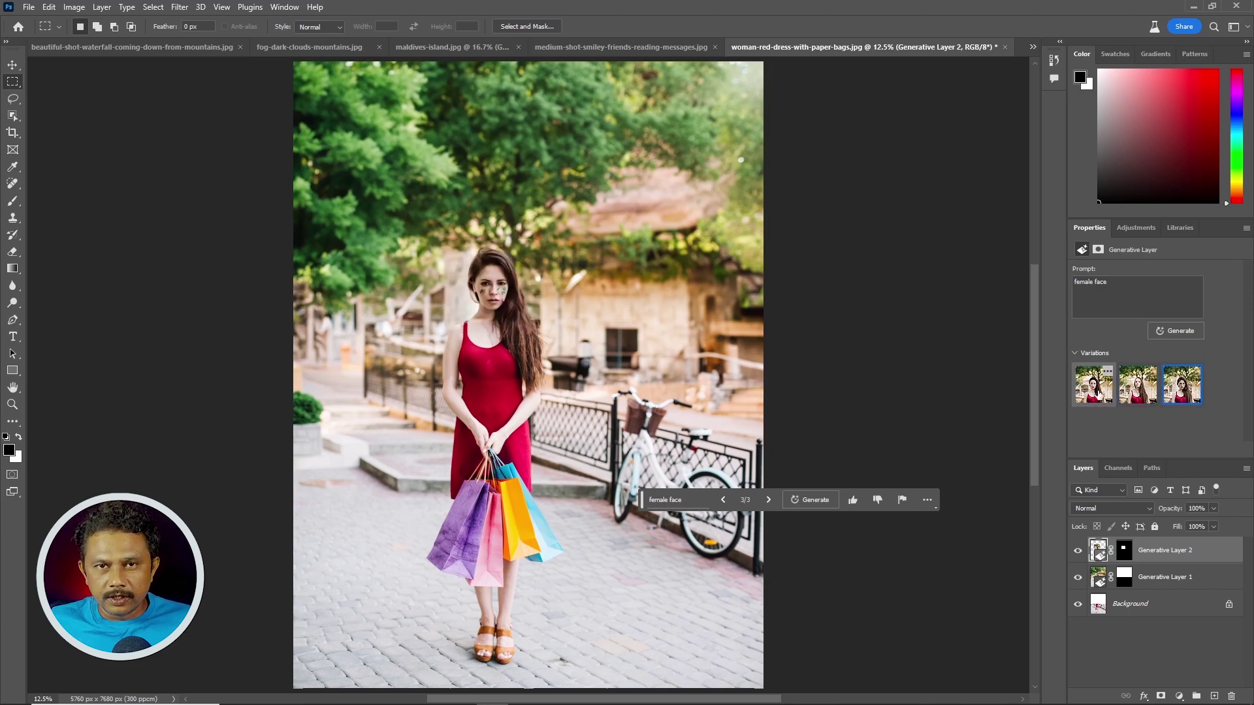
{"action": "left_click", "coordinate": [1100, 394]}
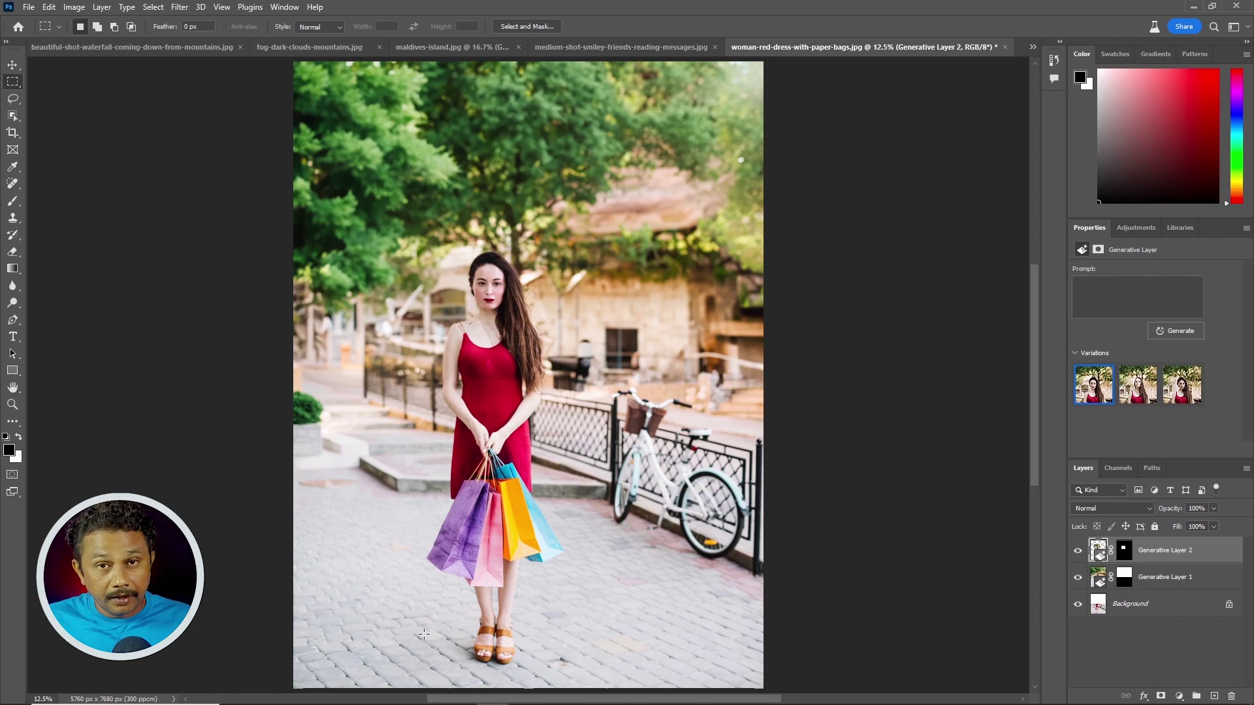
{"action": "left_click_drag", "start_coordinate": [532, 675], "coordinate": [428, 609]}
- Generate 'female shoes' for the feet and keep the red-and-black heels variation
{"action": "left_click", "coordinate": [379, 590]}
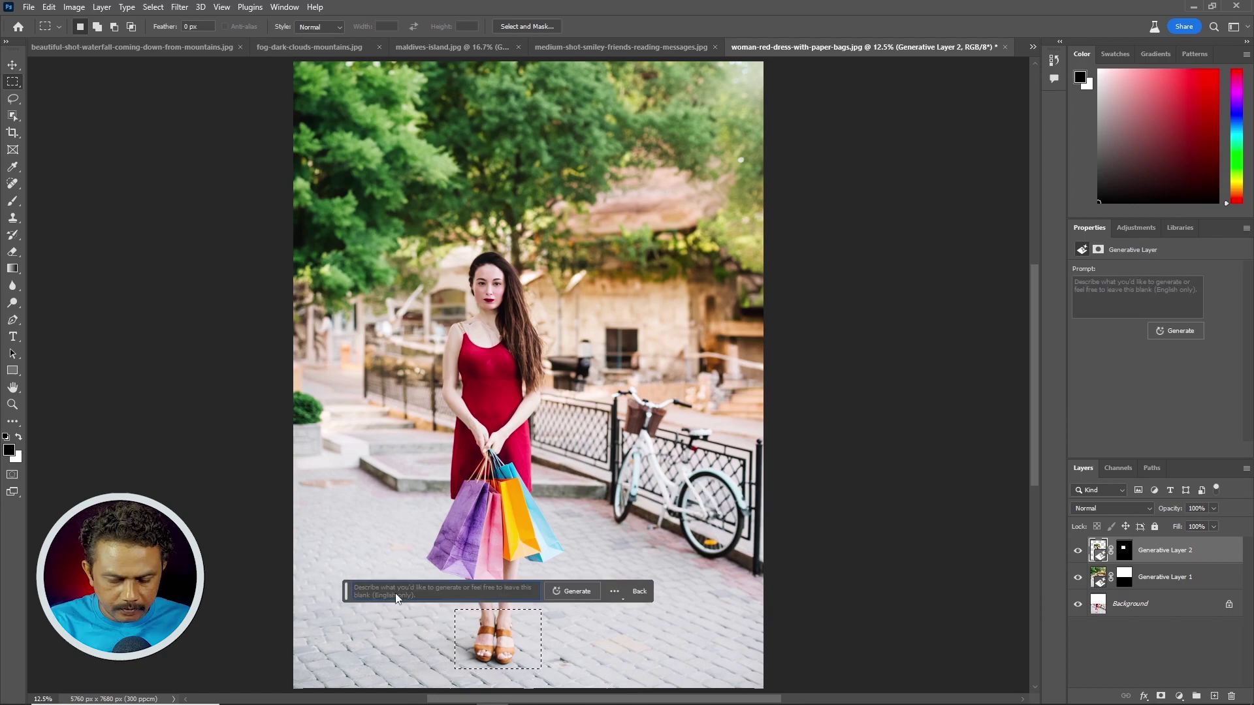
{"action": "type", "text": "female shoes"}
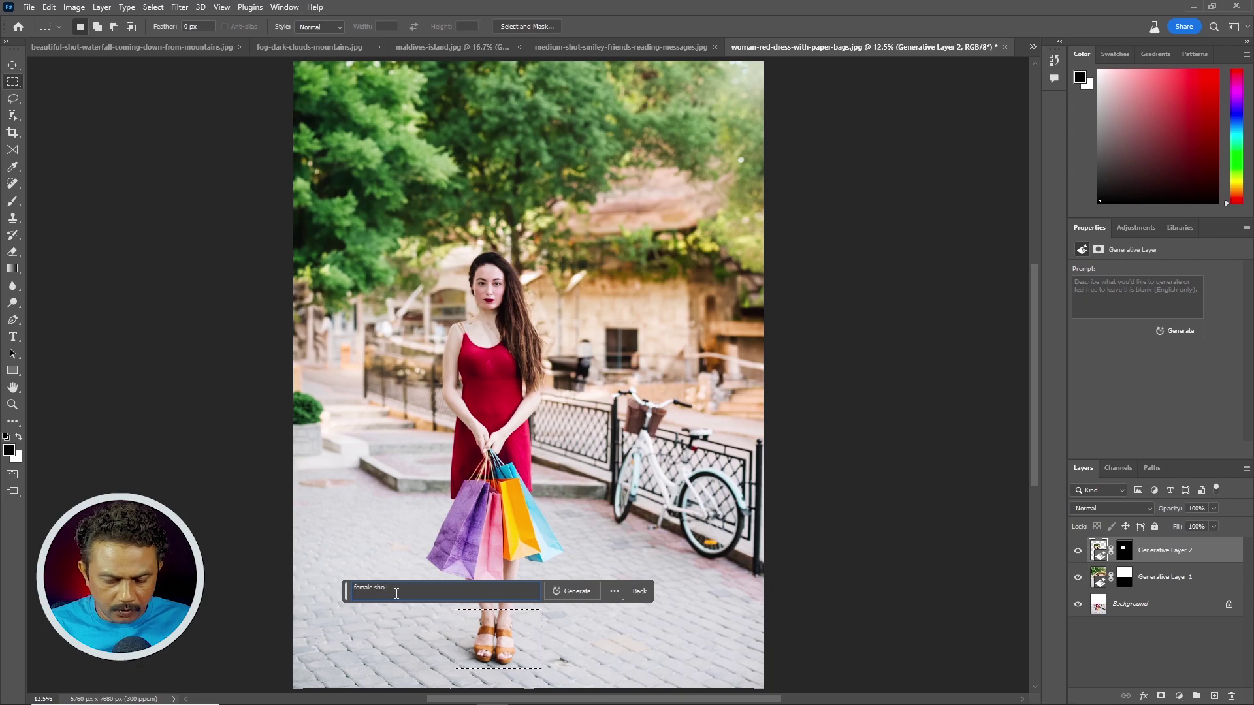
{"action": "key", "text": "Return"}
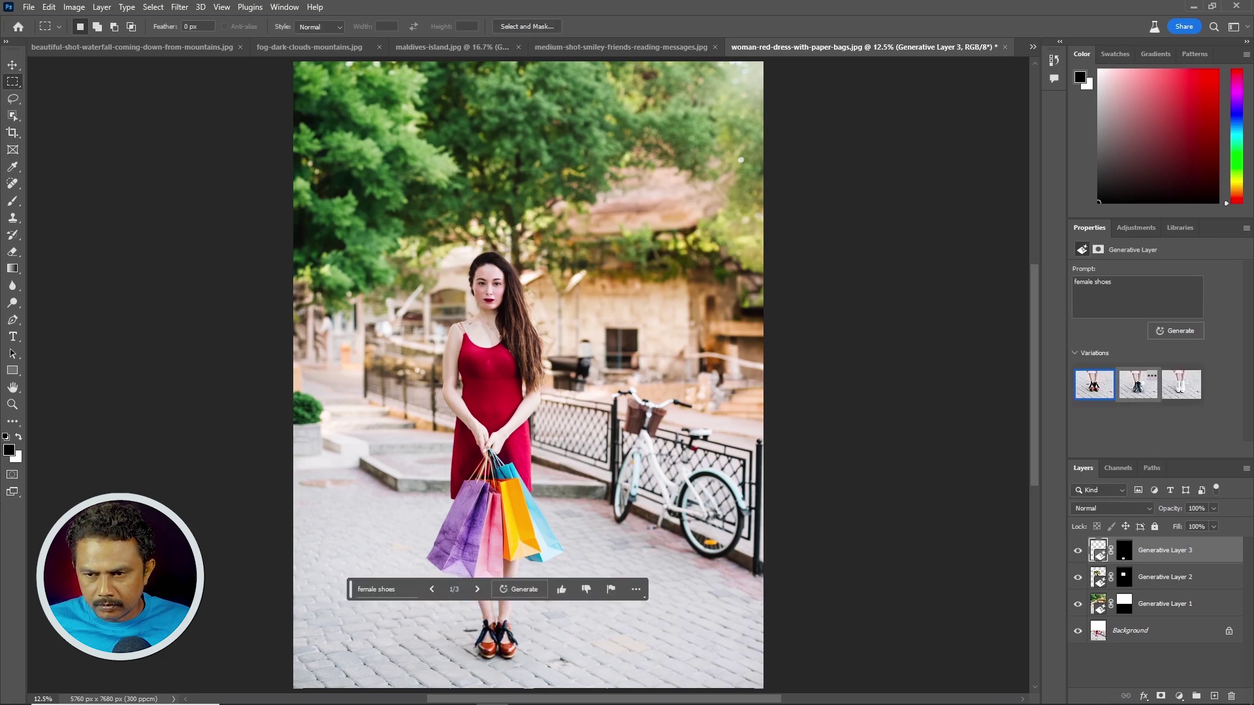
{"action": "left_click", "coordinate": [1138, 385]}
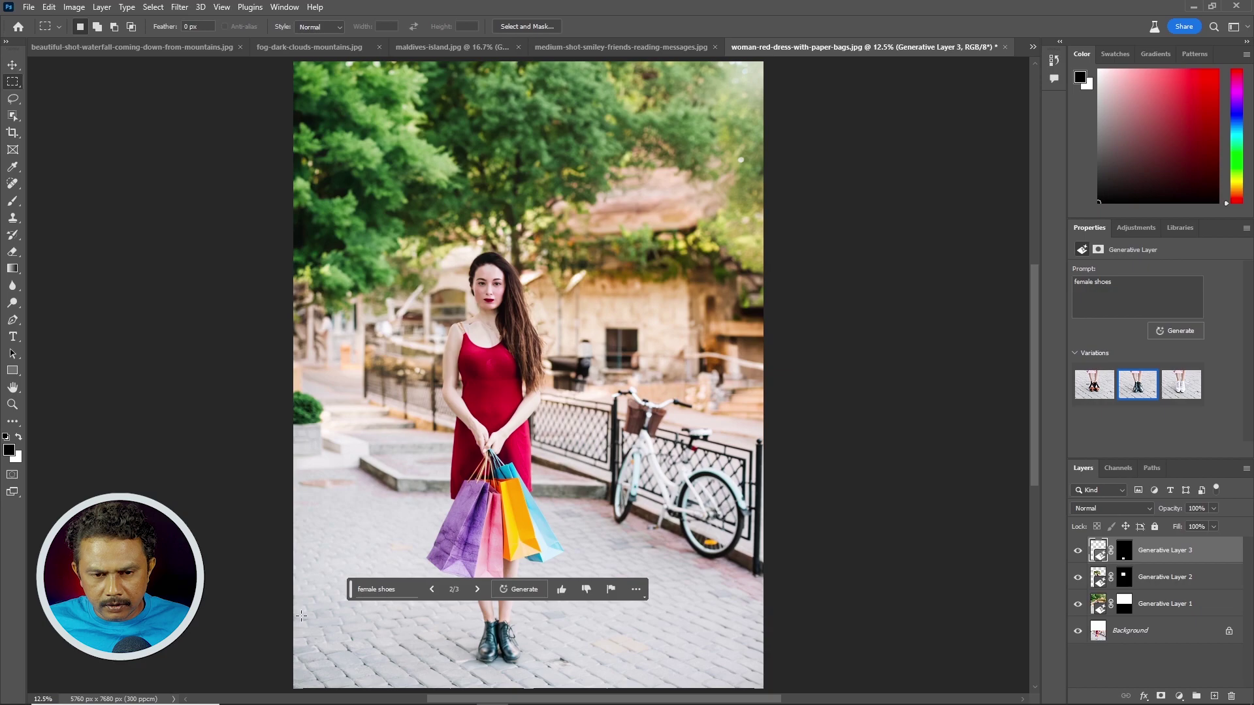
{"action": "left_click_drag", "start_coordinate": [351, 593], "coordinate": [636, 599]}
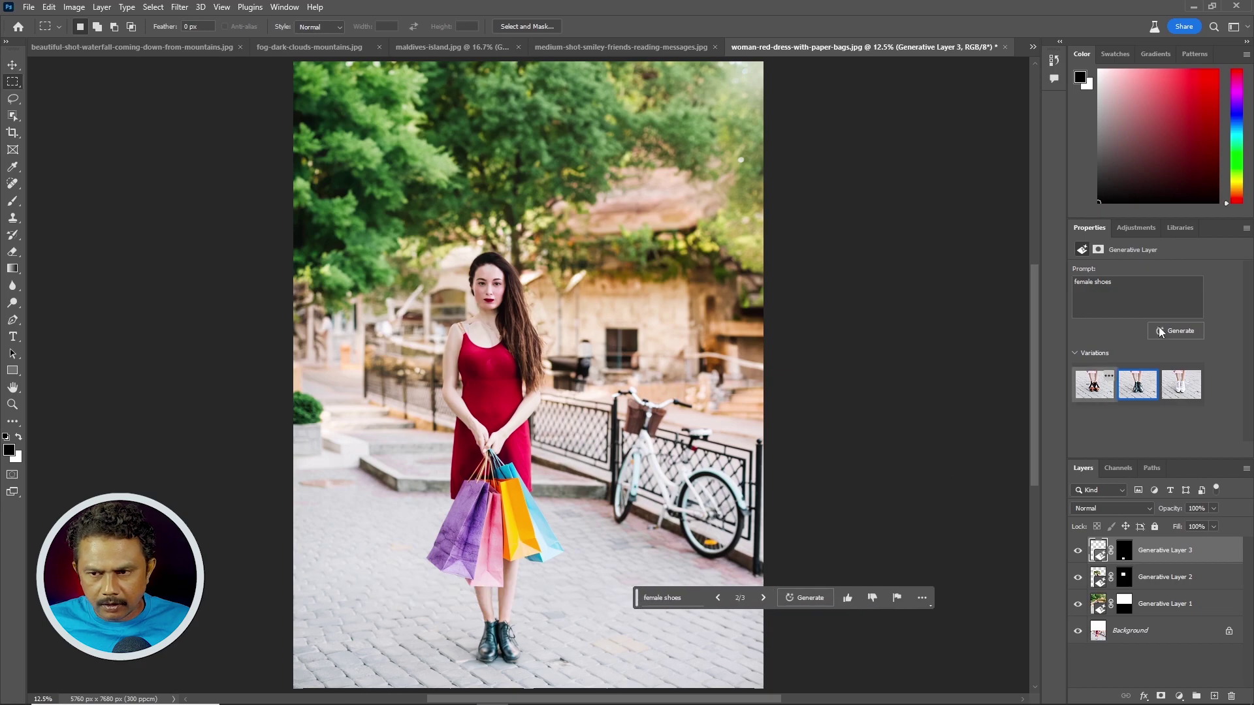
{"action": "left_click", "coordinate": [1181, 386]}
{"action": "left_click", "coordinate": [1094, 387]}
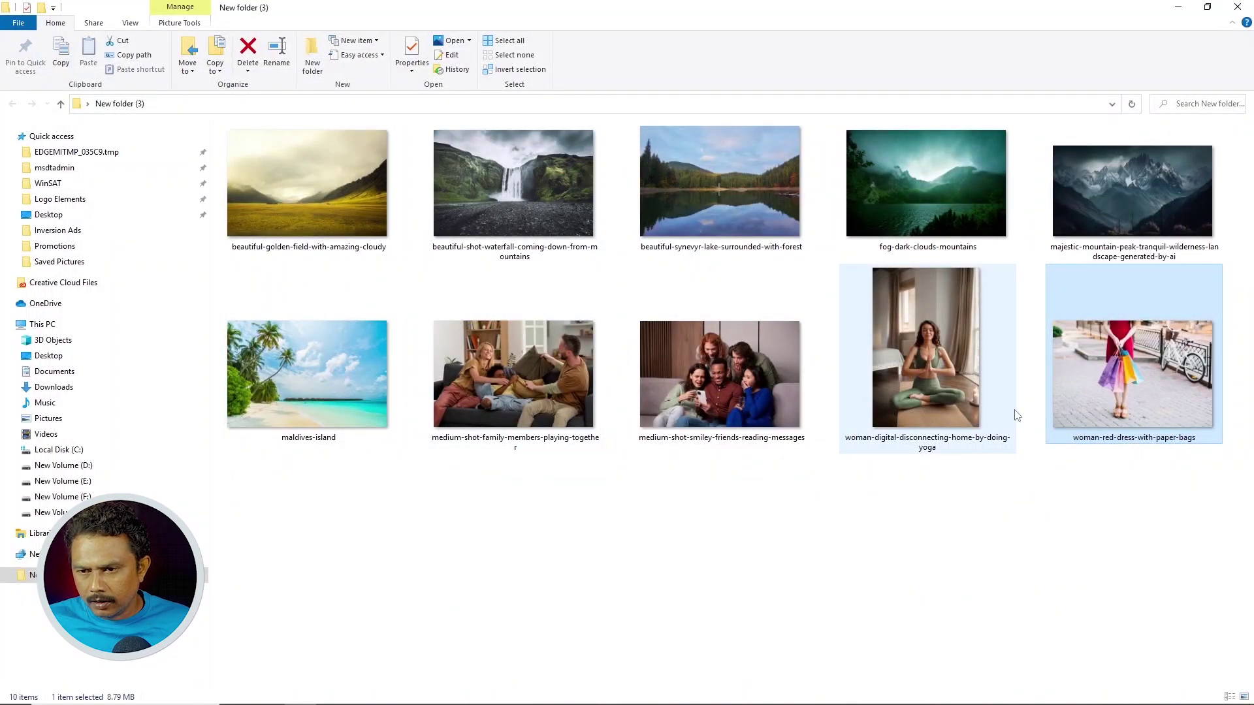
- Drag the woman-digital-disconnecting-home-by-doing-yoga photo from File Explorer into Photoshop
{"action": "left_click", "coordinate": [930, 384]}
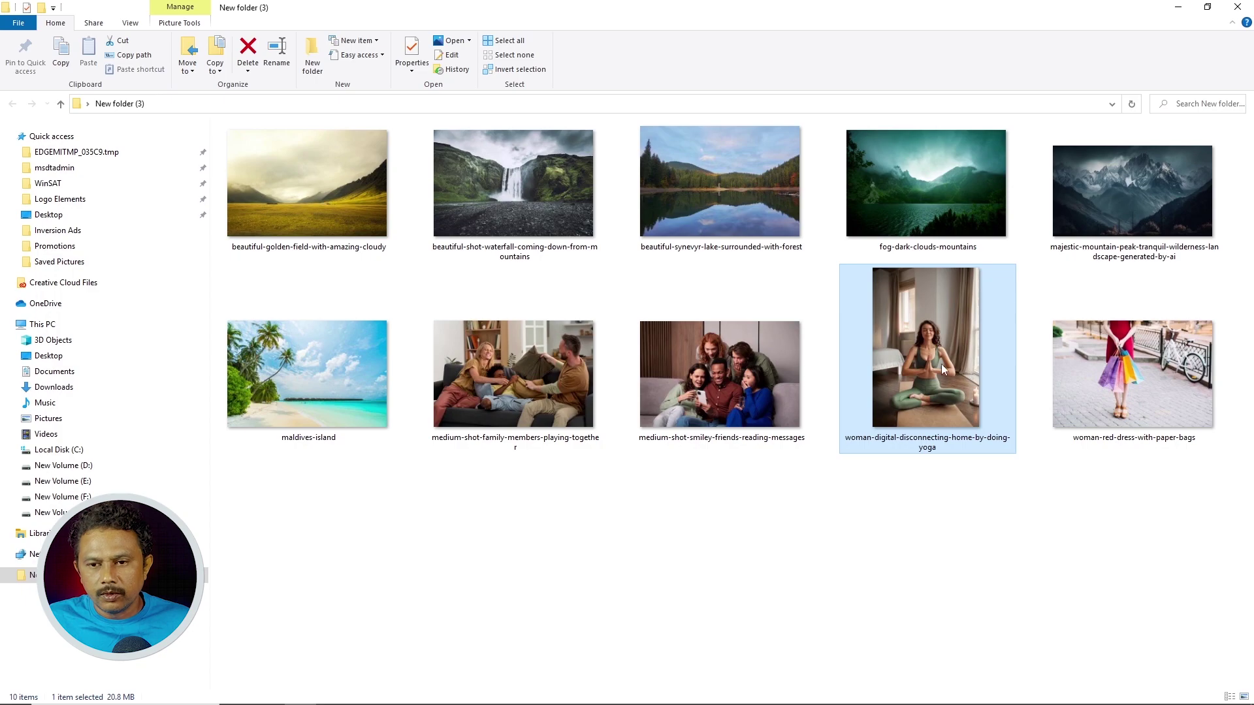
{"action": "left_click_drag", "start_coordinate": [942, 363], "coordinate": [523, 686]}
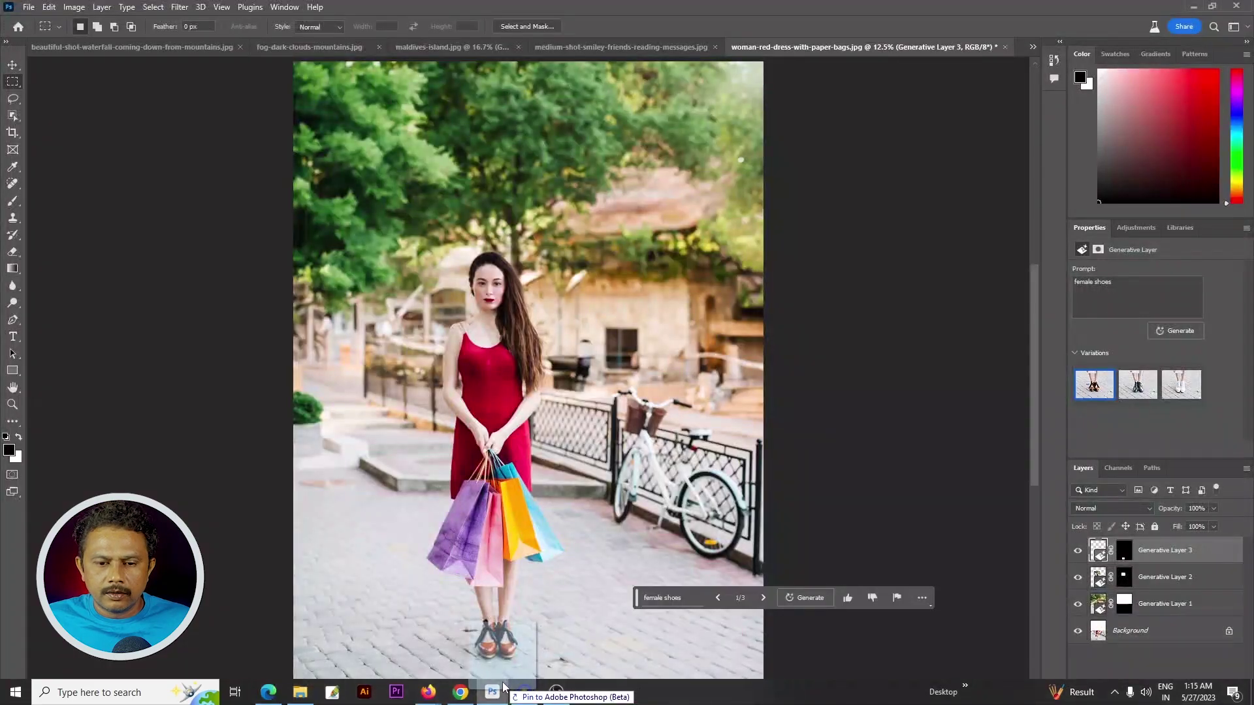
{"action": "mouse_move", "coordinate": [523, 686]}
{"action": "left_mouse_down"}
{"action": "mouse_move", "coordinate": [718, 37]}
{"action": "mouse_move", "coordinate": [757, 43]}
{"action": "left_mouse_up"}
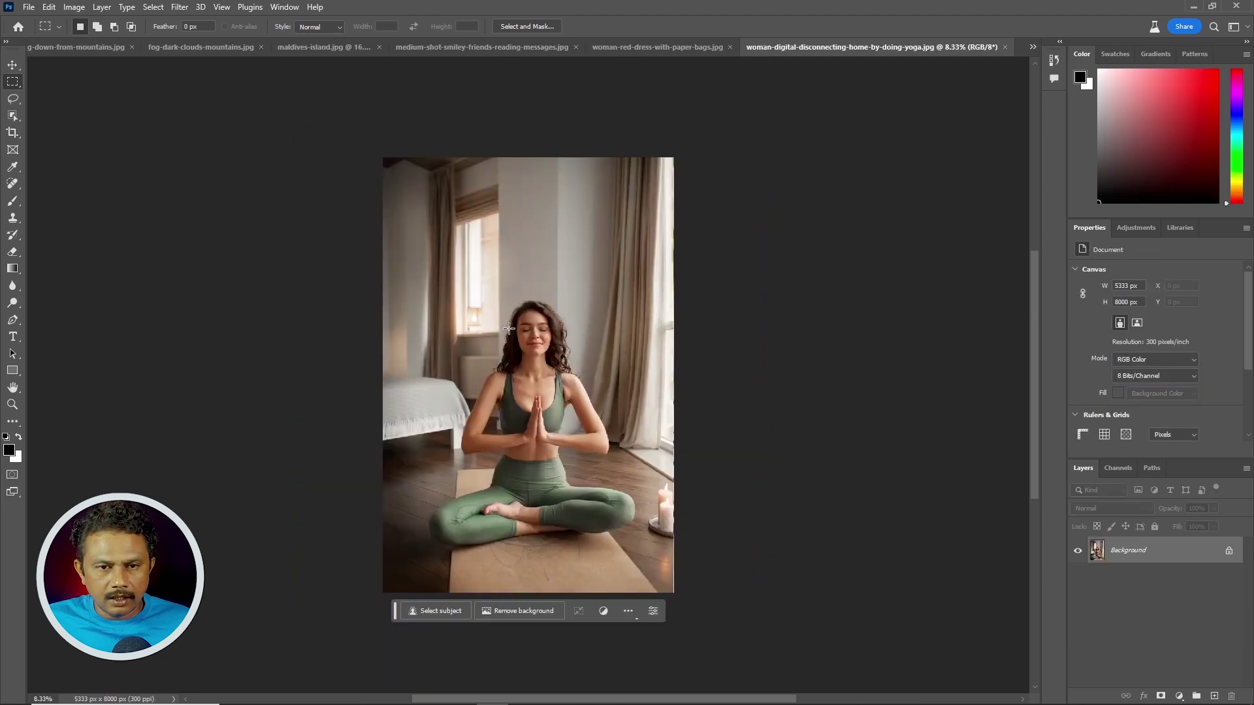
- Crop outward on both sides to widen the yoga photo's canvas to 14205 × 8000 px
{"action": "left_click", "coordinate": [12, 132]}
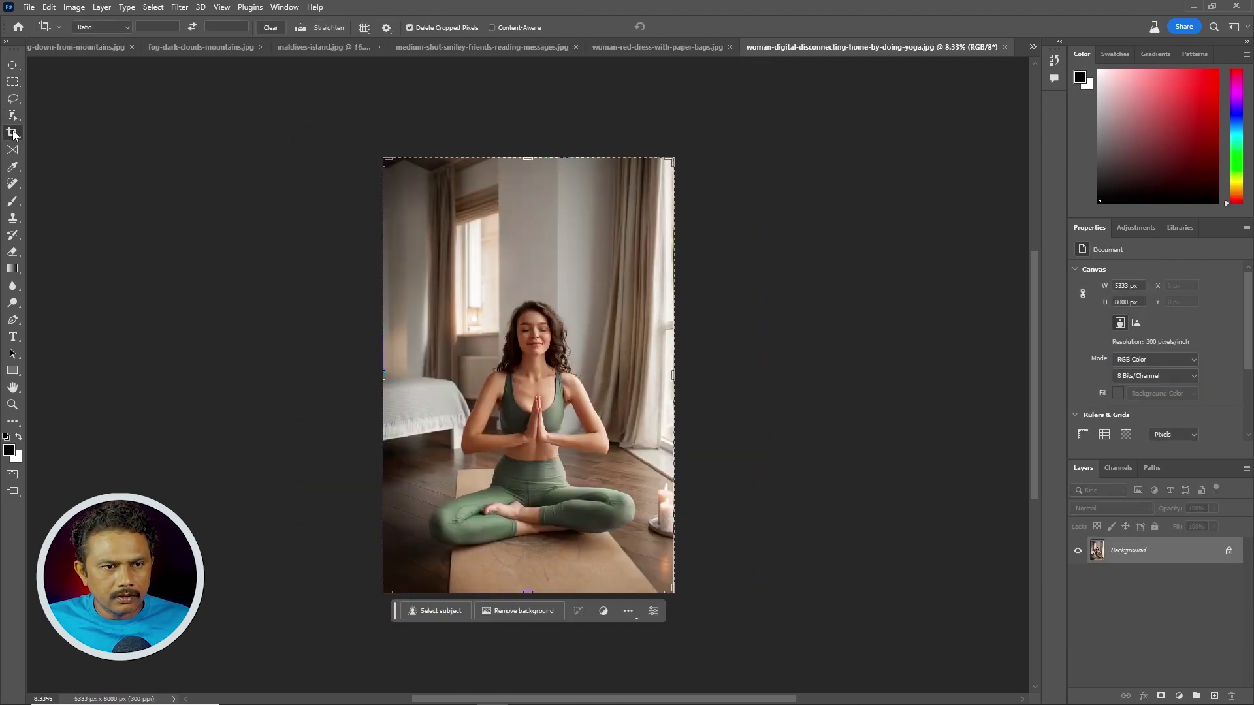
{"action": "left_click_drag", "start_coordinate": [380, 381], "coordinate": [246, 378]}
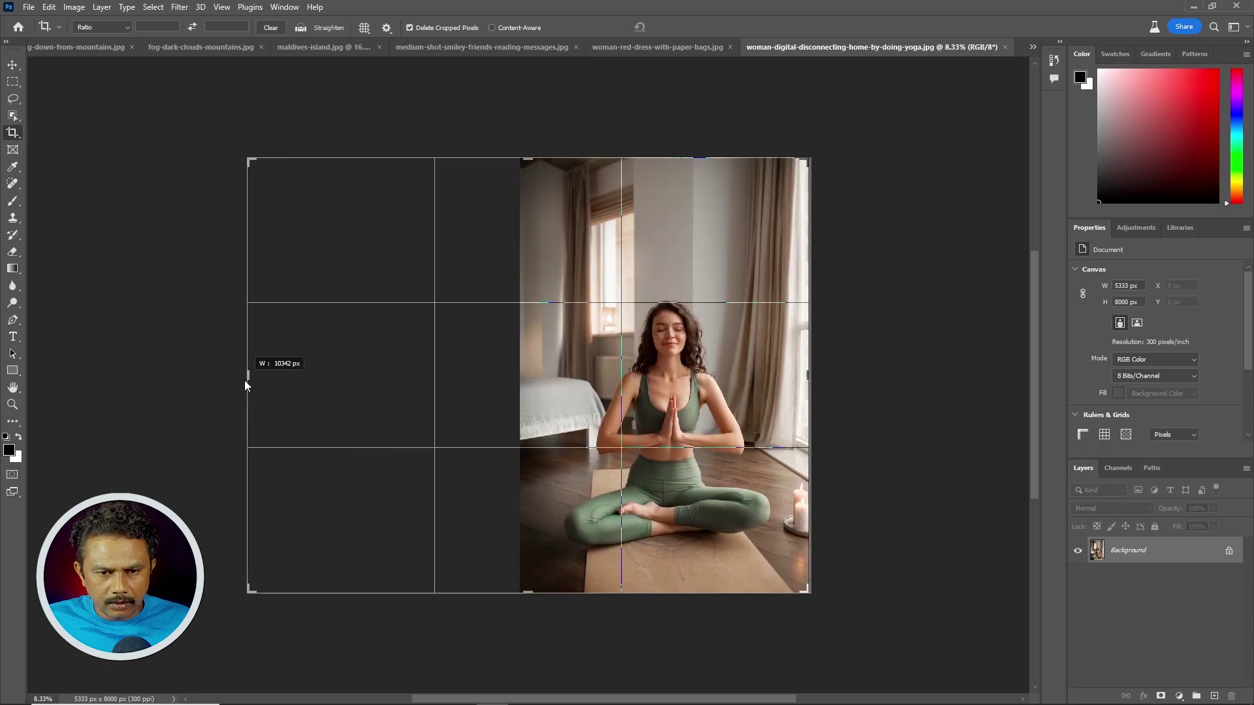
{"action": "left_click_drag", "start_coordinate": [810, 376], "coordinate": [915, 371]}
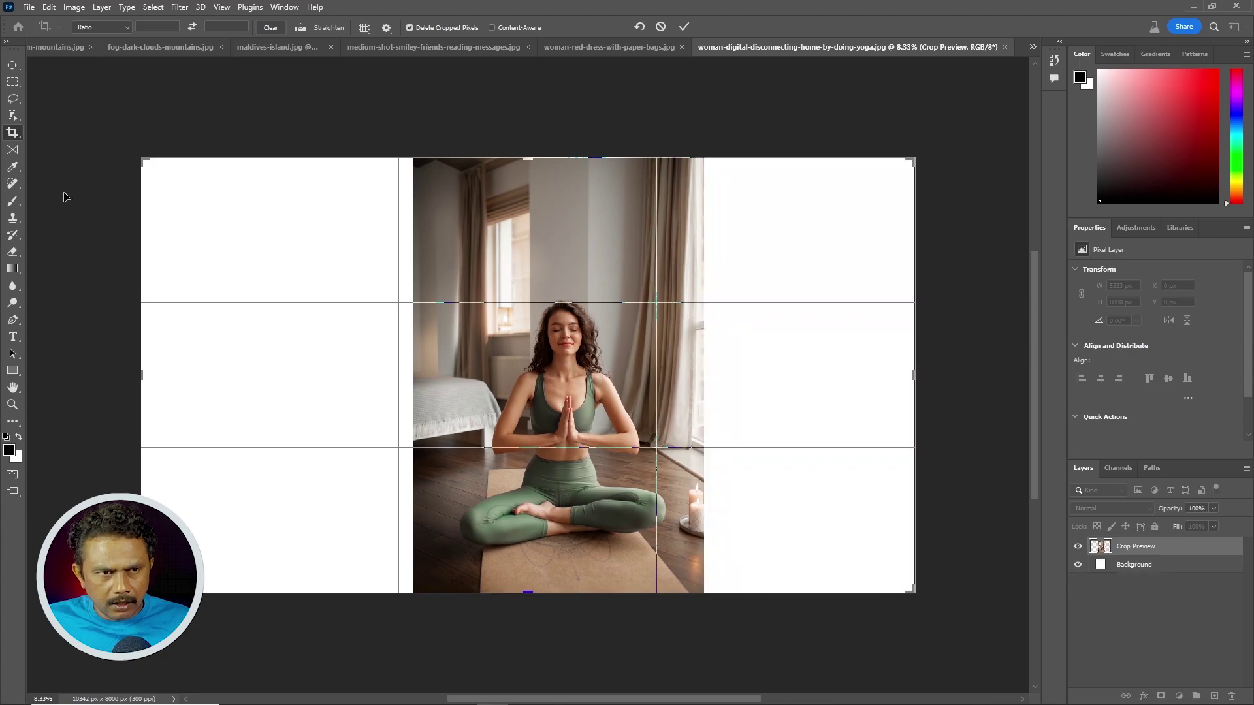
{"action": "key", "text": "Return"}
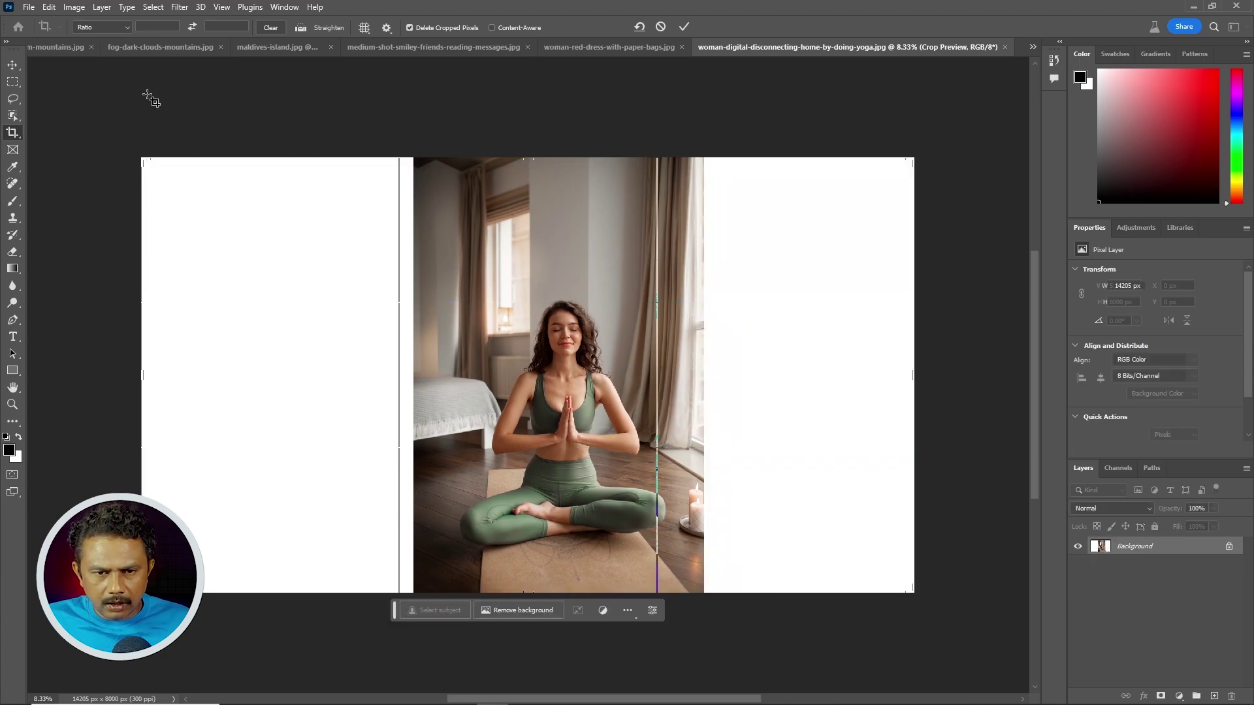
{"action": "left_click", "coordinate": [12, 82]}
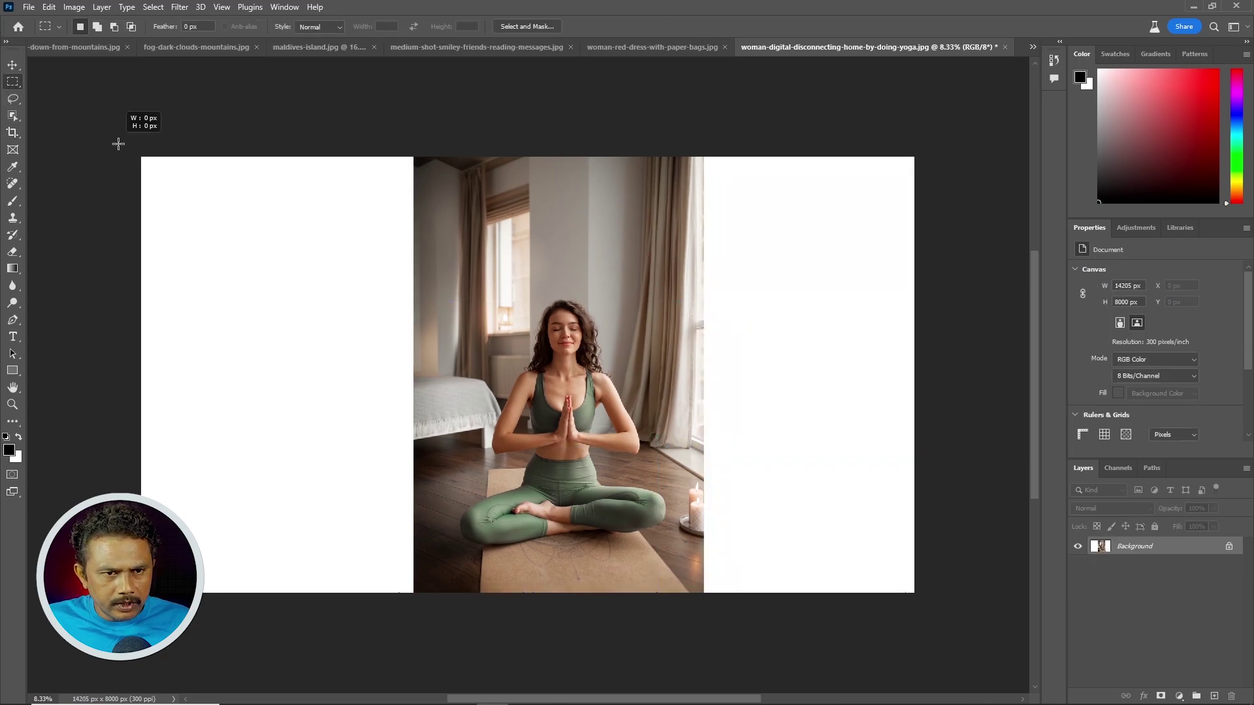
- Select both blank side areas and generate fill to extend the bedroom
{"action": "left_click_drag", "start_coordinate": [120, 140], "coordinate": [418, 620]}
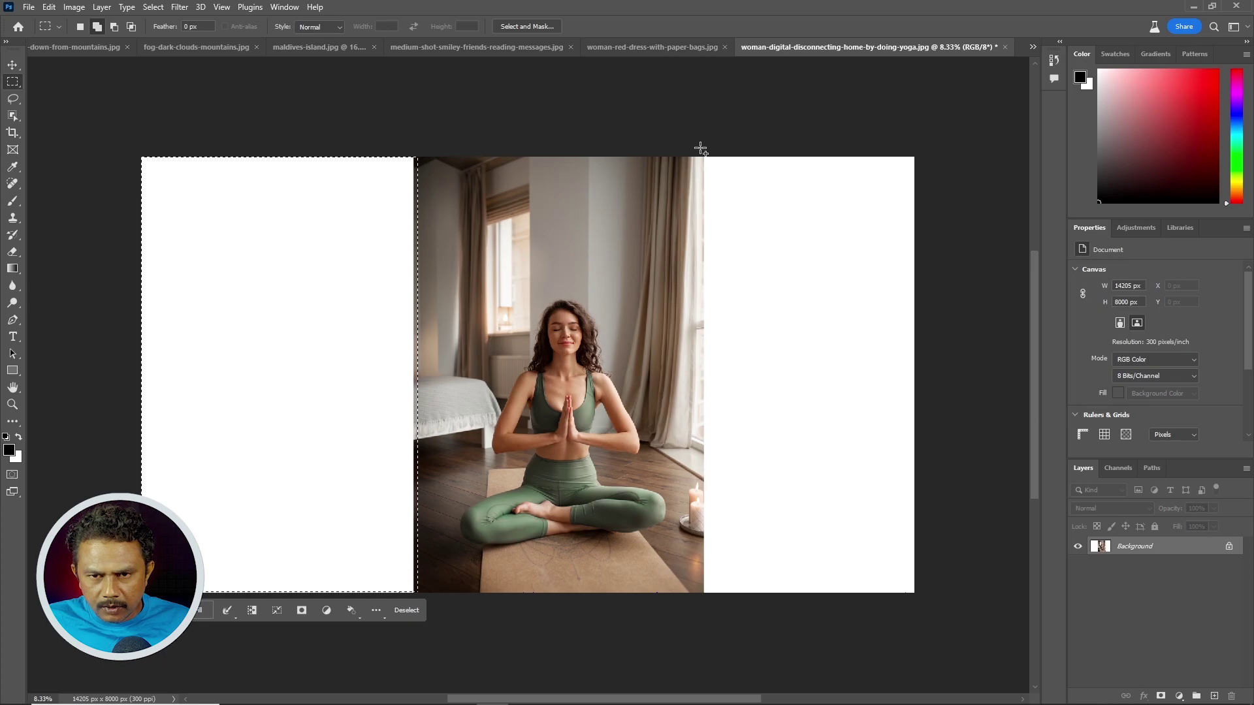
{"action": "left_click_drag", "start_coordinate": [700, 145], "coordinate": [942, 688]}
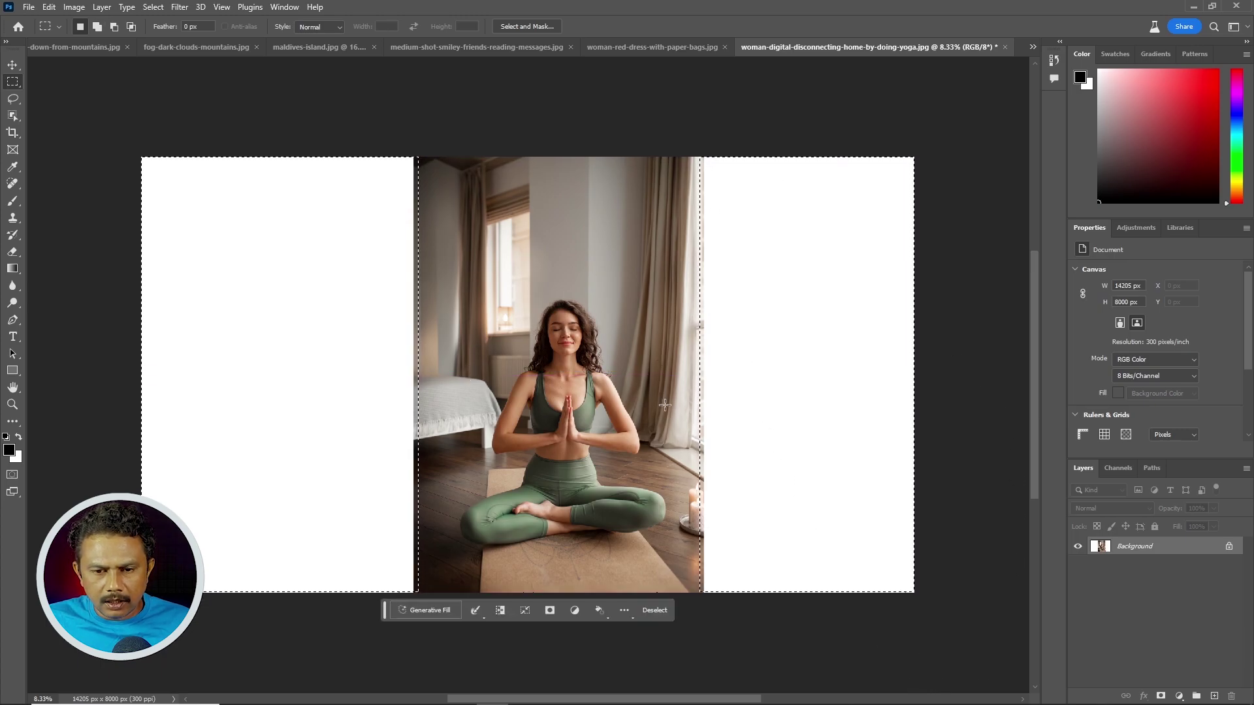
{"action": "left_click", "coordinate": [429, 610]}
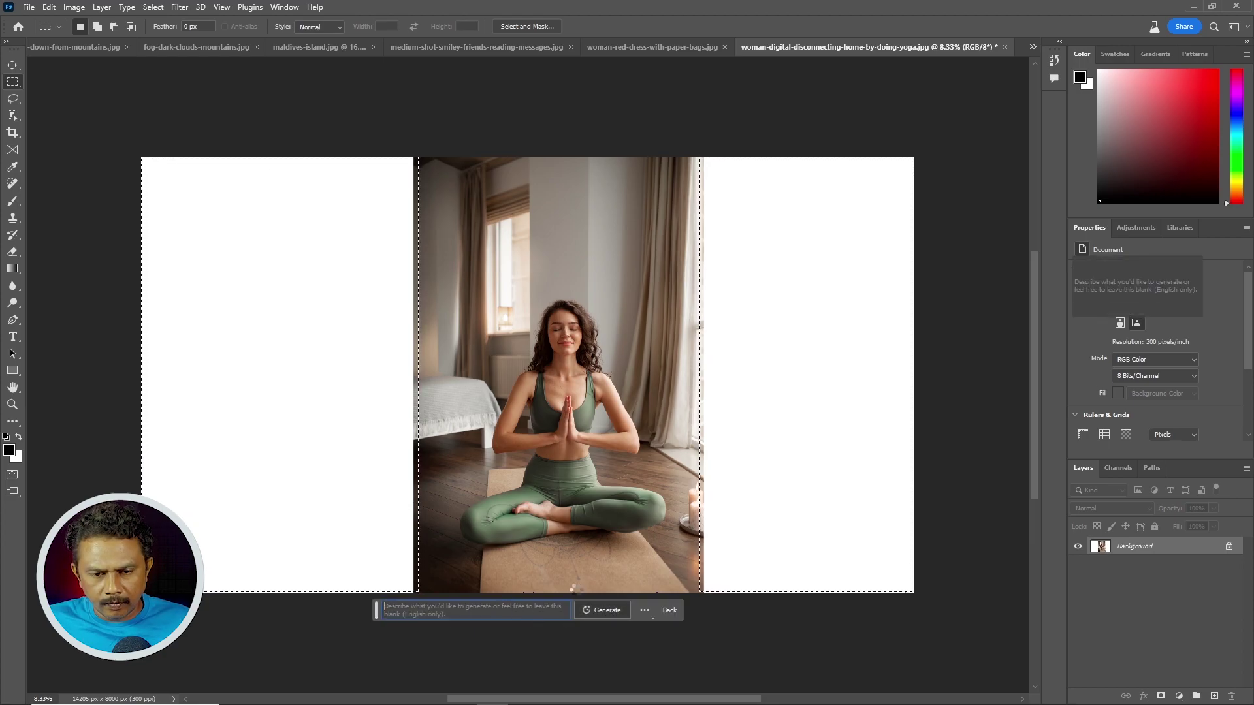
{"action": "key", "text": "Return"}
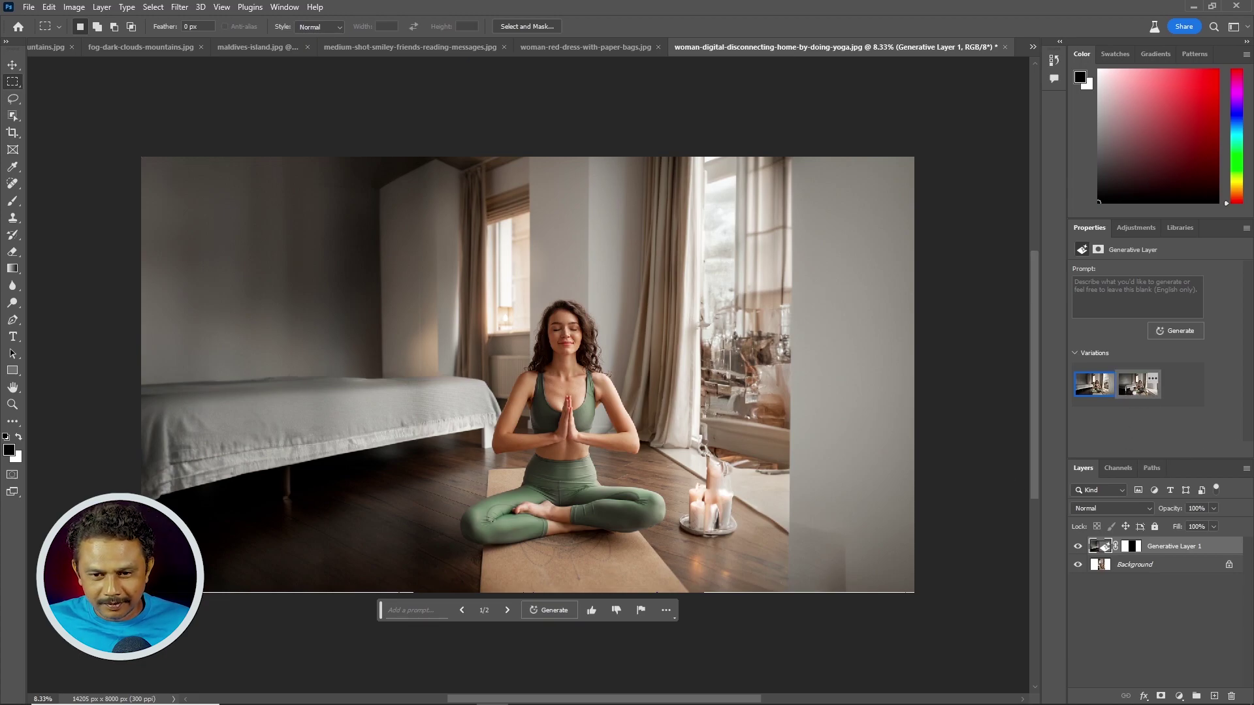
- Compare both generated variations, keep the first, and bring up the source image folder
{"action": "left_click", "coordinate": [1138, 386]}
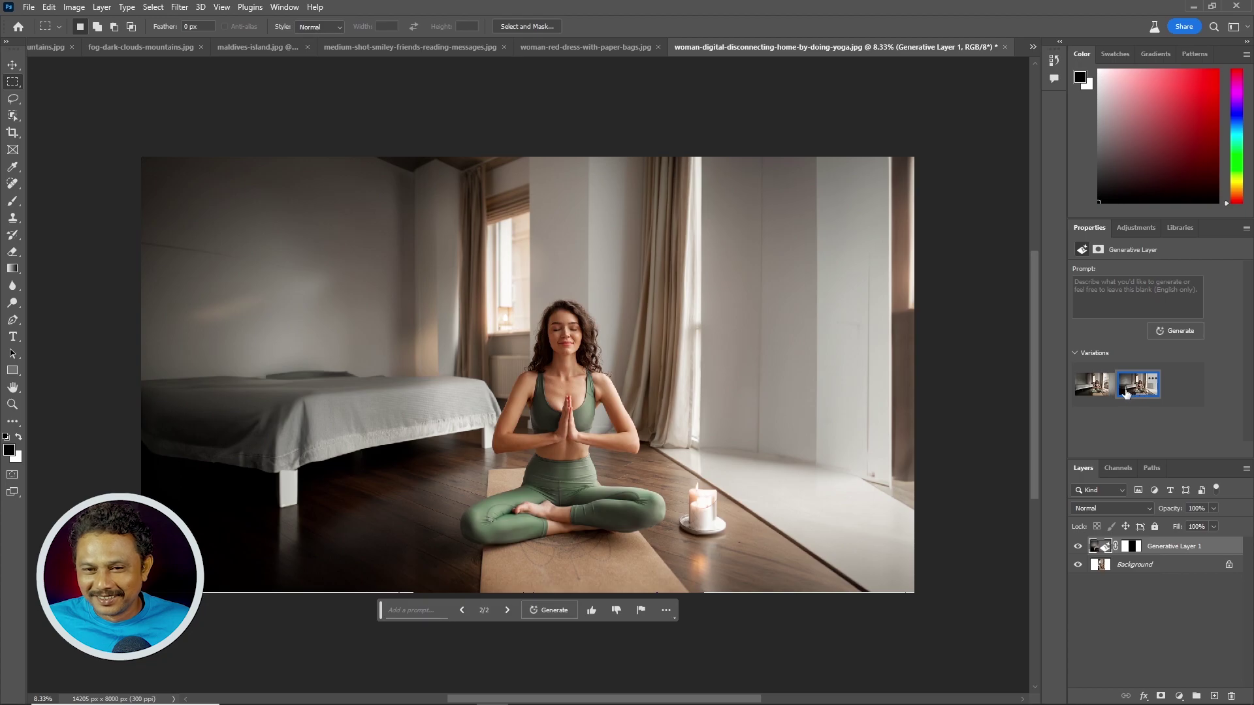
{"action": "mouse_move", "coordinate": [1095, 384]}
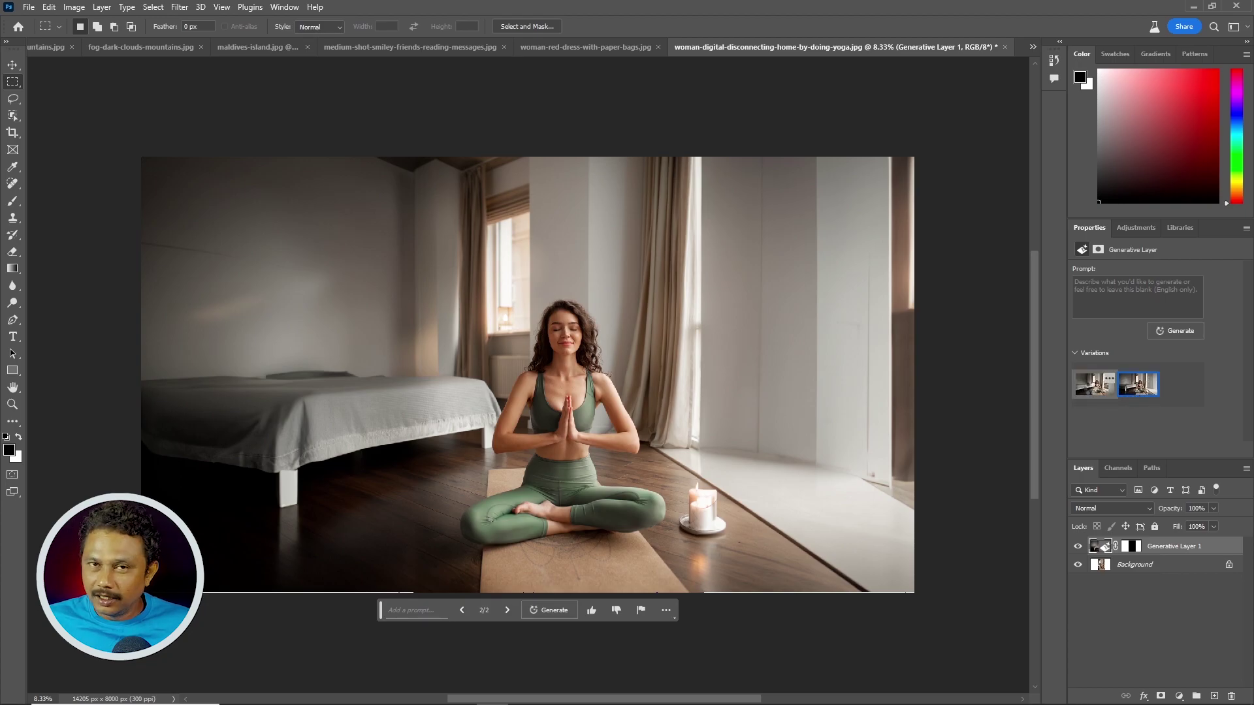
{"action": "left_click", "coordinate": [1093, 391]}
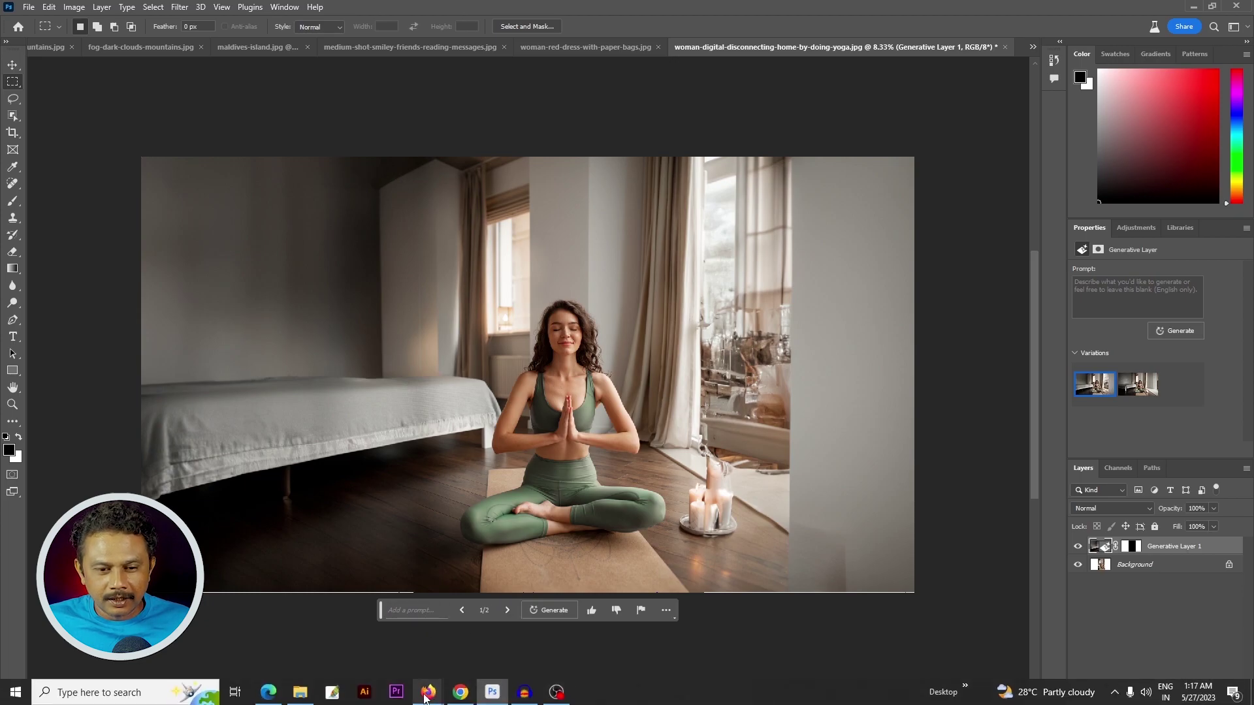
{"action": "mouse_move", "coordinate": [299, 693]}
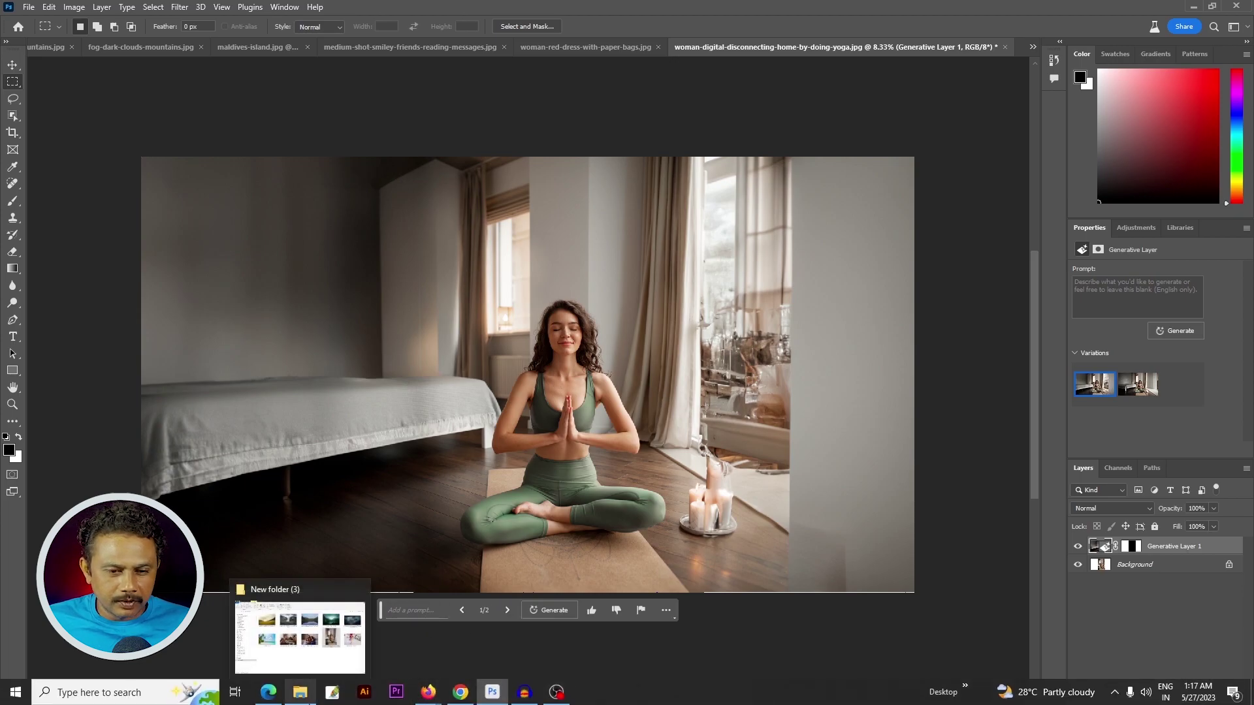
{"action": "left_click", "coordinate": [300, 637]}
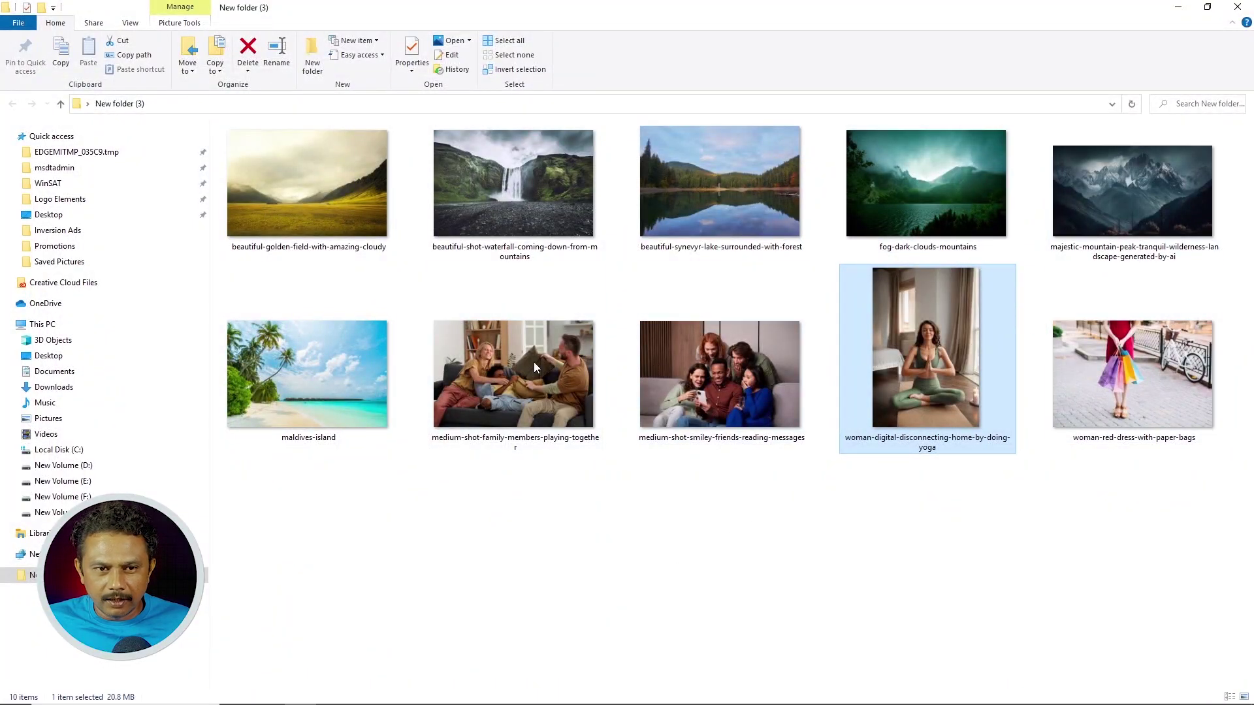
- Drag the family-on-the-sofa photo onto Photoshop to open it at 8000 × 5333 px
{"action": "left_click", "coordinate": [292, 386]}
{"action": "left_click", "coordinate": [554, 377]}
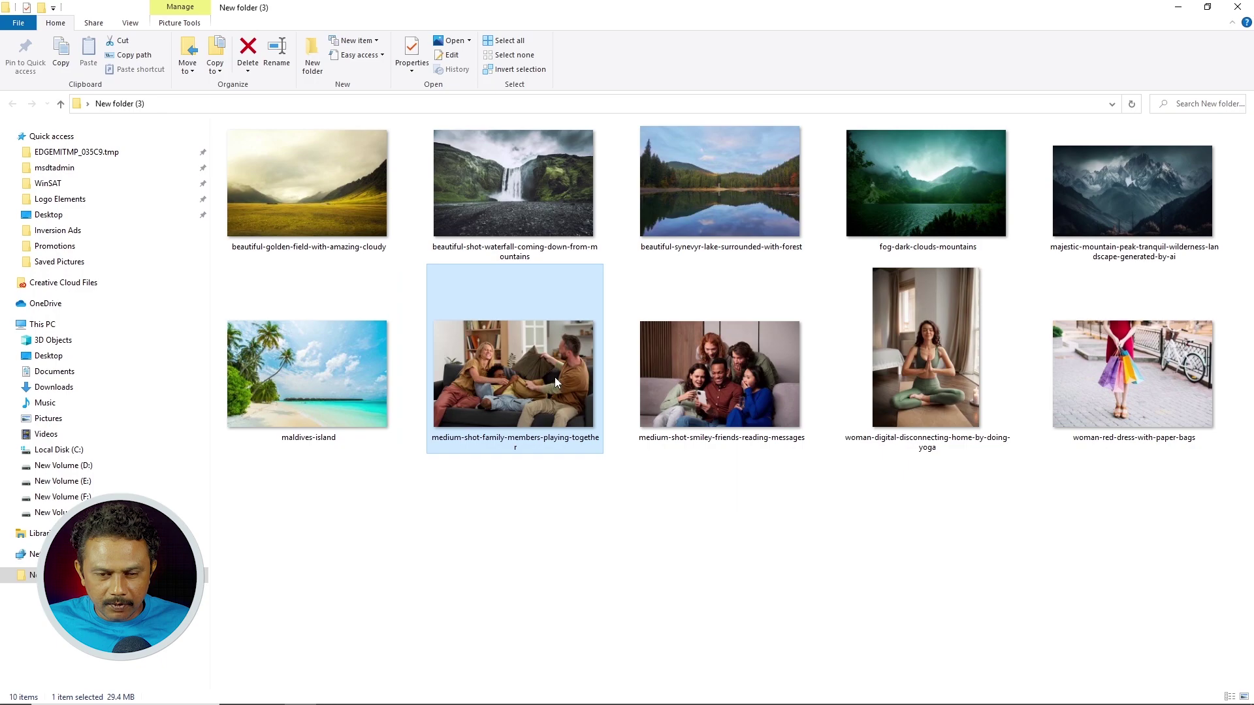
{"action": "mouse_move", "coordinate": [546, 359]}
{"action": "left_mouse_down"}
{"action": "mouse_move", "coordinate": [511, 694]}
{"action": "mouse_move", "coordinate": [881, 22]}
{"action": "left_mouse_up"}
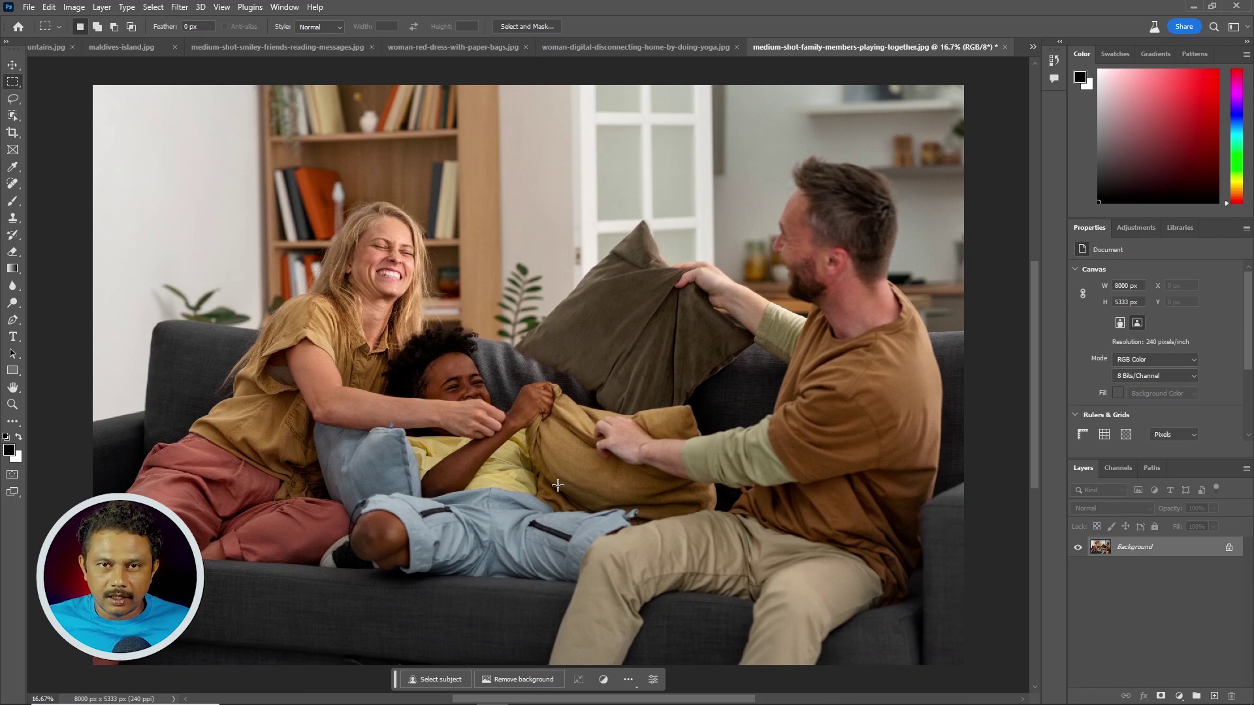
- Outline the child lying on the sofa with the Lasso tool
{"action": "right_click", "coordinate": [12, 81]}
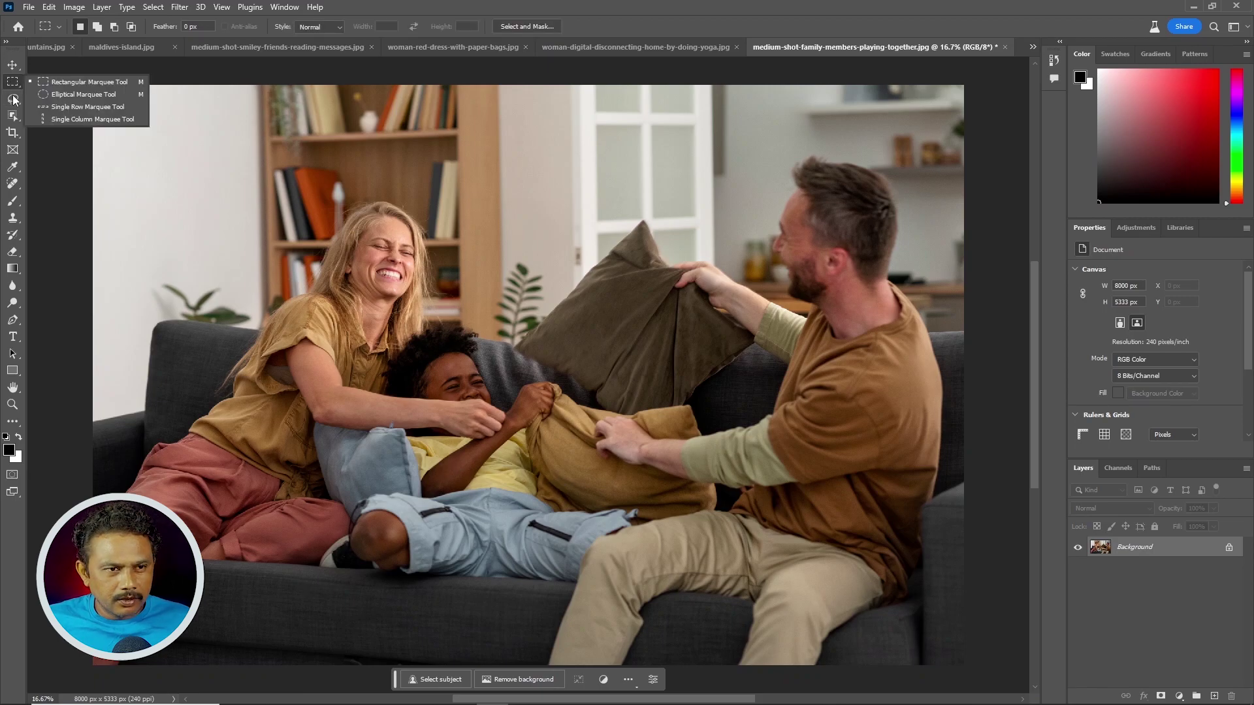
{"action": "left_click", "coordinate": [13, 100]}
{"action": "right_click", "coordinate": [13, 99]}
{"action": "mouse_move", "coordinate": [271, 570]}
{"action": "left_mouse_down"}
{"action": "mouse_move", "coordinate": [328, 549]}
{"action": "mouse_move", "coordinate": [356, 510]}
{"action": "mouse_move", "coordinate": [410, 487]}
{"action": "mouse_move", "coordinate": [400, 428]}
{"action": "mouse_move", "coordinate": [484, 436]}
{"action": "mouse_move", "coordinate": [500, 416]}
{"action": "mouse_move", "coordinate": [382, 360]}
{"action": "mouse_move", "coordinate": [488, 352]}
{"action": "mouse_move", "coordinate": [513, 393]}
{"action": "mouse_move", "coordinate": [567, 384]}
{"action": "mouse_move", "coordinate": [602, 413]}
{"action": "mouse_move", "coordinate": [705, 405]}
{"action": "mouse_move", "coordinate": [713, 432]}
{"action": "mouse_move", "coordinate": [675, 445]}
{"action": "mouse_move", "coordinate": [718, 487]}
{"action": "mouse_move", "coordinate": [720, 514]}
{"action": "mouse_move", "coordinate": [610, 542]}
{"action": "mouse_move", "coordinate": [575, 595]}
{"action": "mouse_move", "coordinate": [273, 570]}
{"action": "left_mouse_up"}
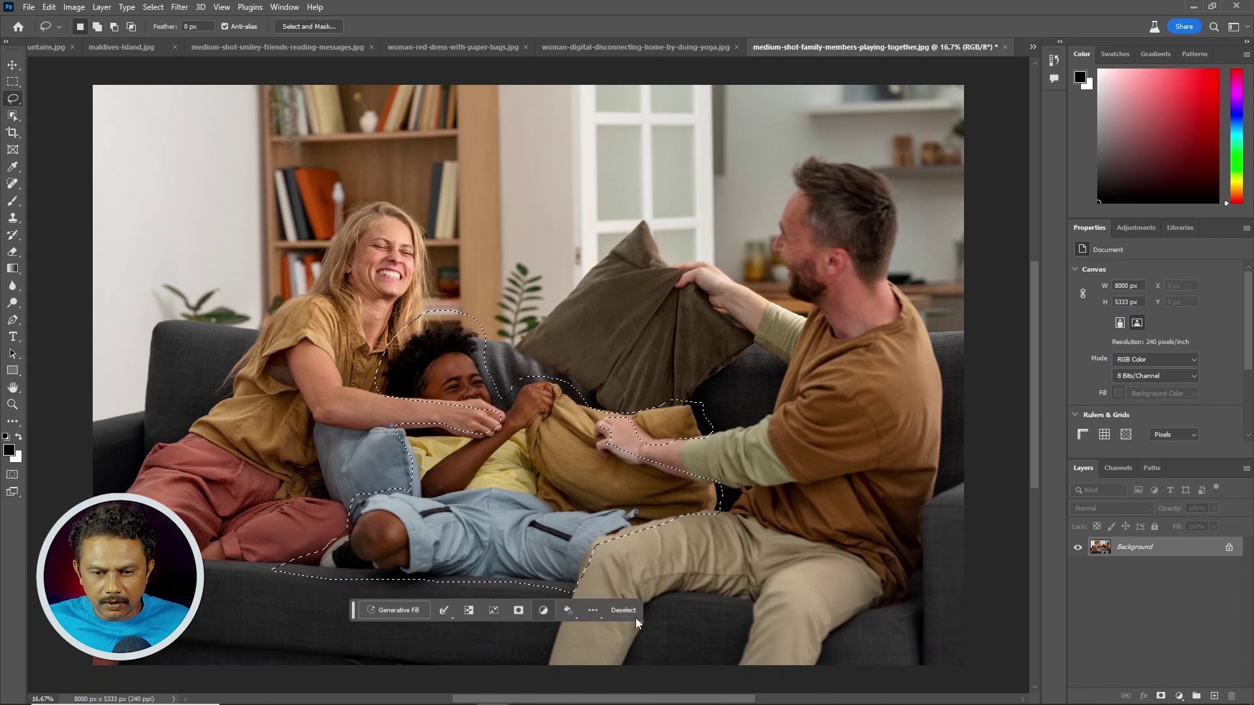
- Generative Fill the selection and keep the blue and yellow cushion variation
{"action": "left_click", "coordinate": [394, 610]}
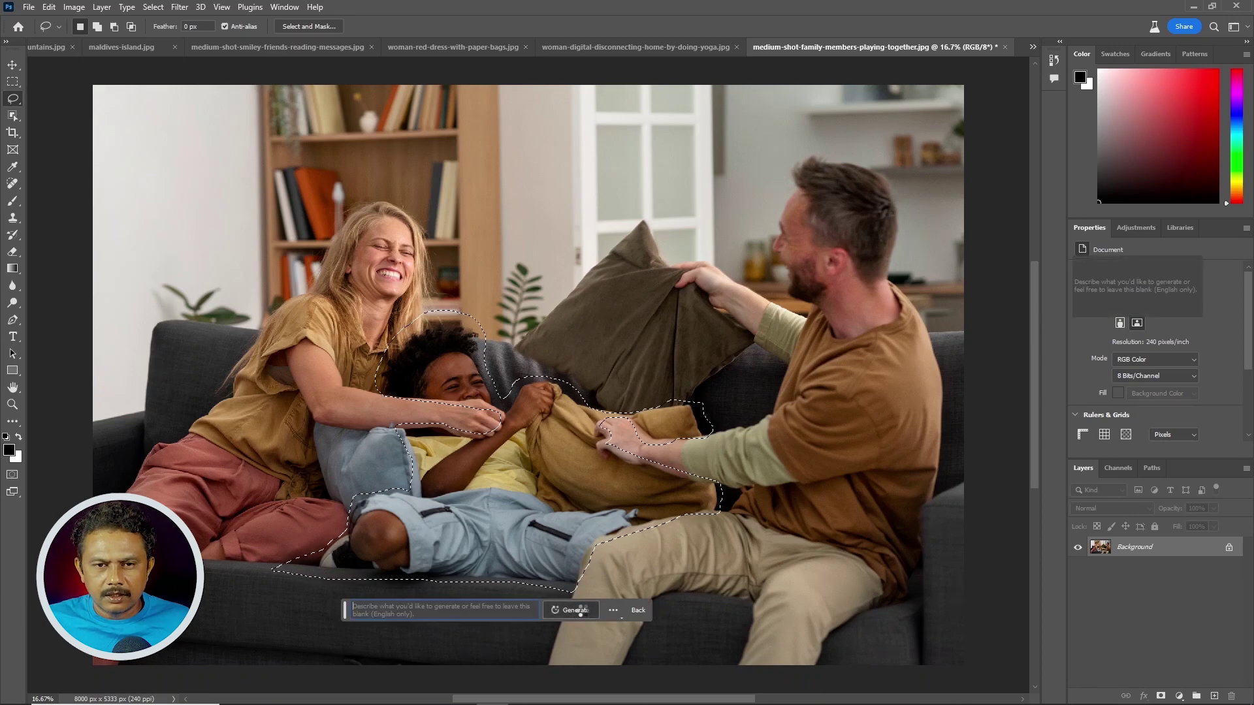
{"action": "left_click", "coordinate": [585, 610]}
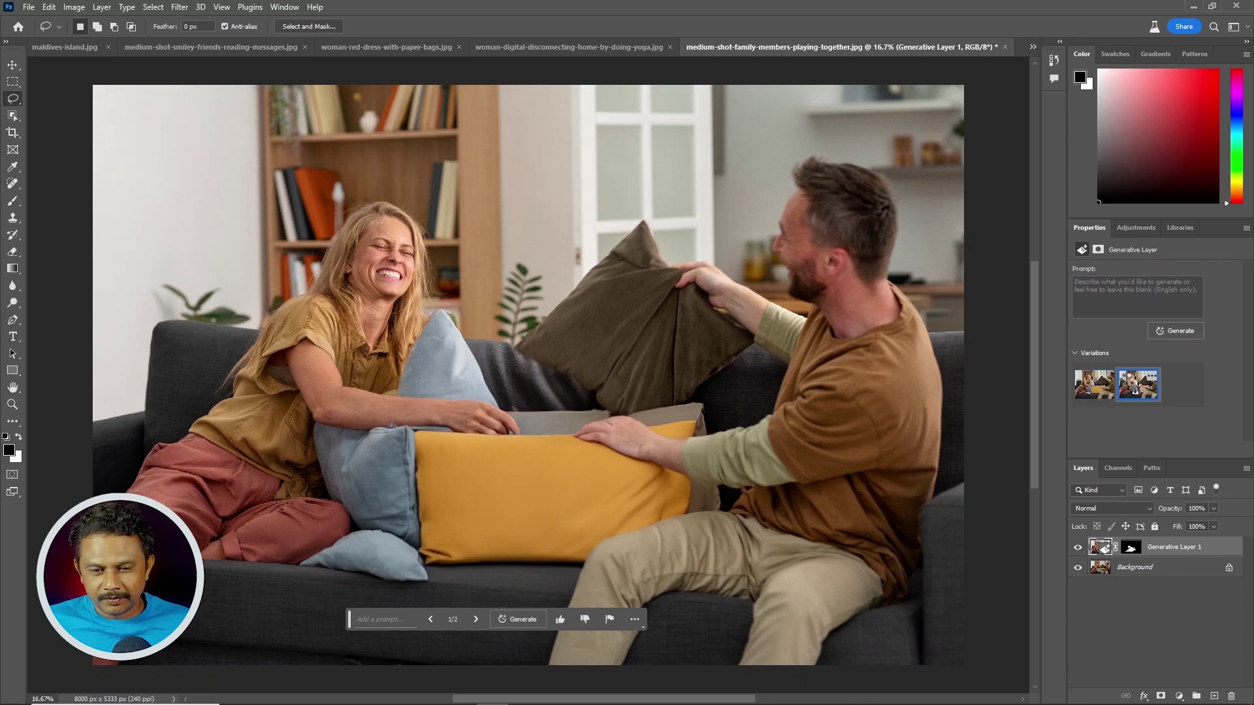
{"action": "left_click", "coordinate": [1137, 384]}
{"action": "mouse_move", "coordinate": [1095, 384]}
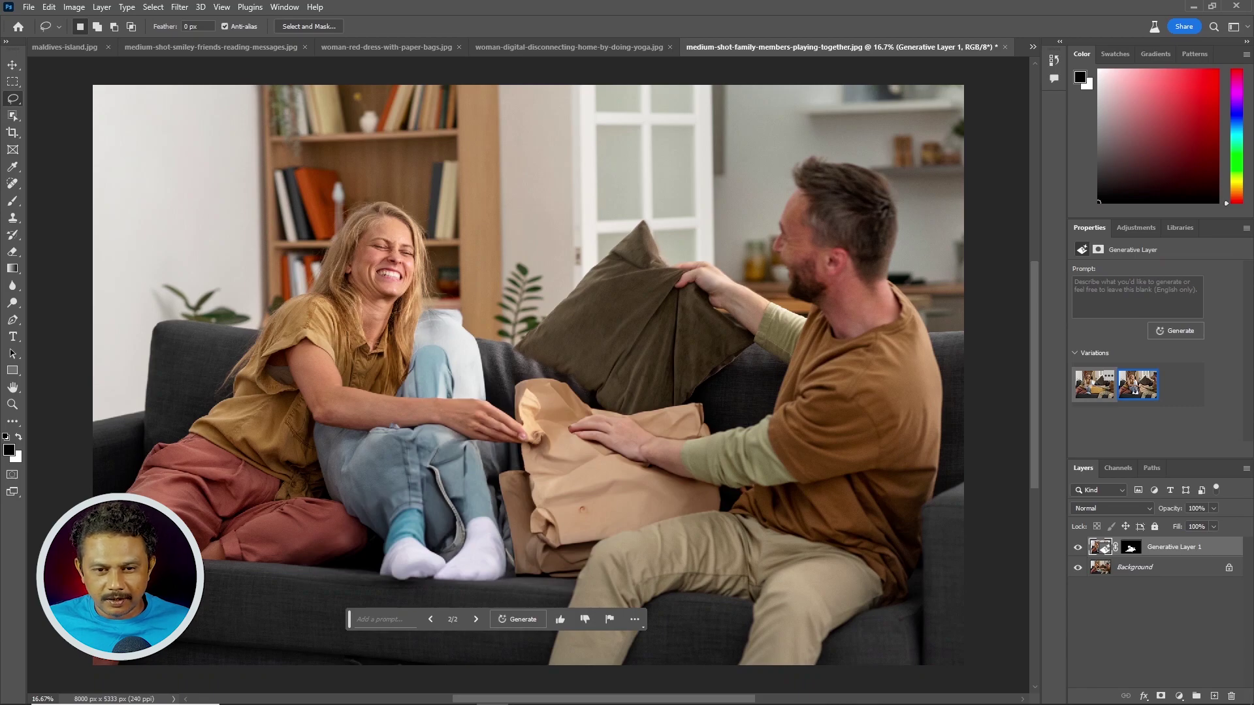
{"action": "left_click", "coordinate": [1084, 379]}
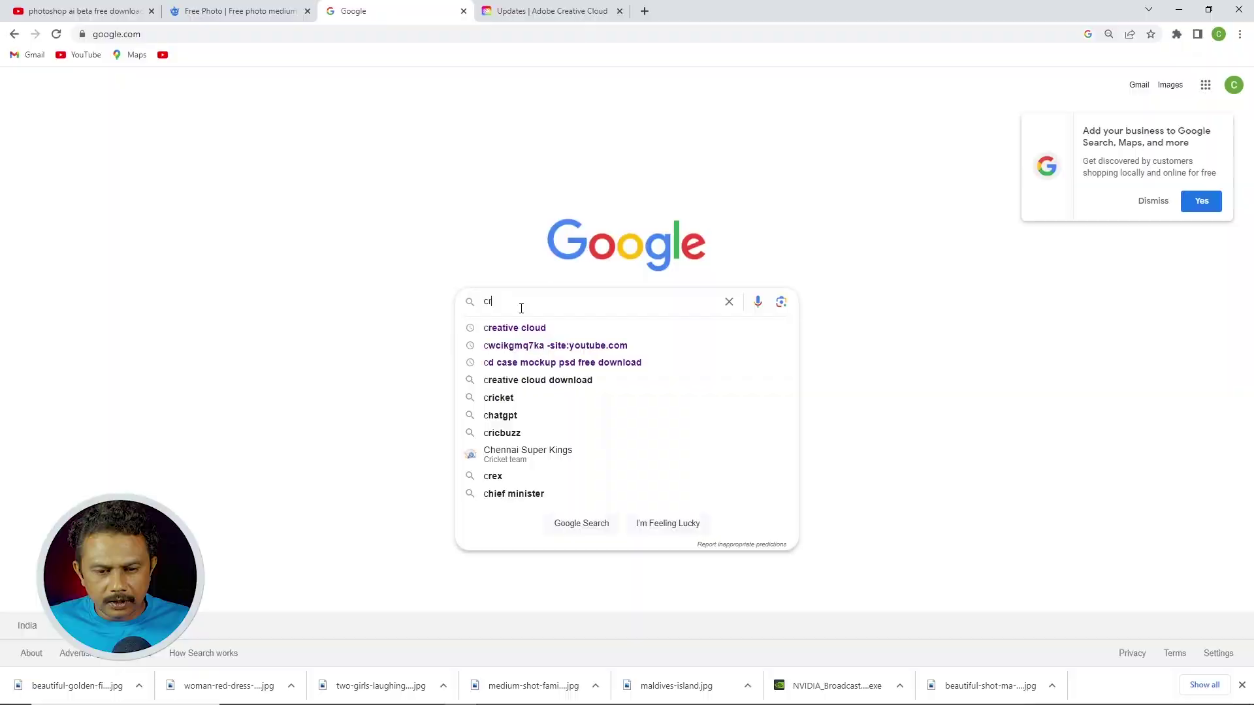
- Search Google for 'creative cloud' and open Adobe's Creative Cloud page
{"action": "type", "text": "ea"}
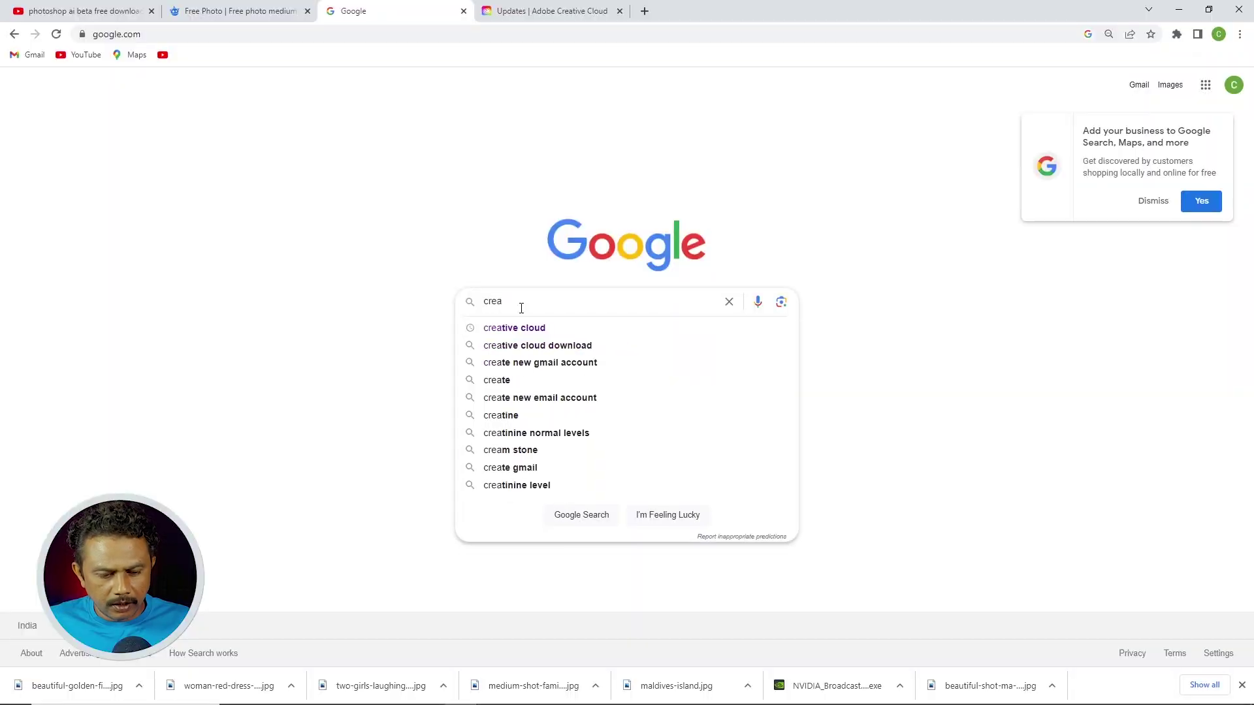
{"action": "key", "text": "Down"}
{"action": "key", "text": "Return"}
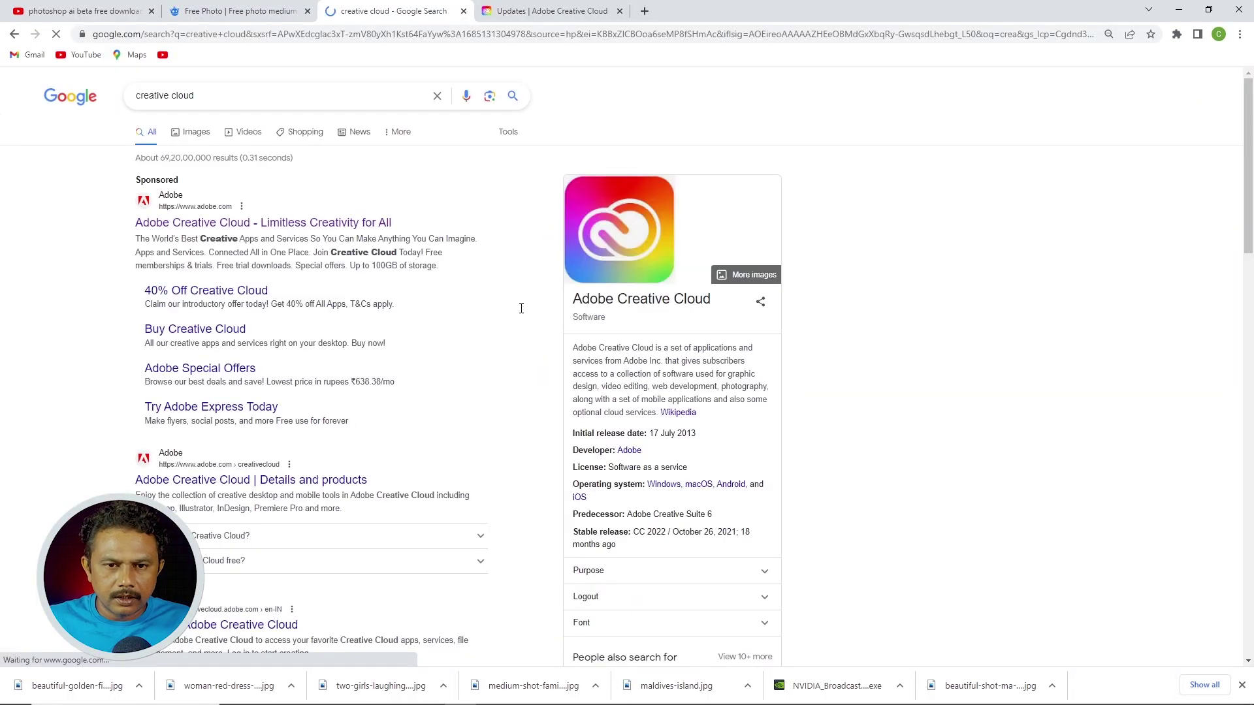
{"action": "left_click", "coordinate": [225, 231]}
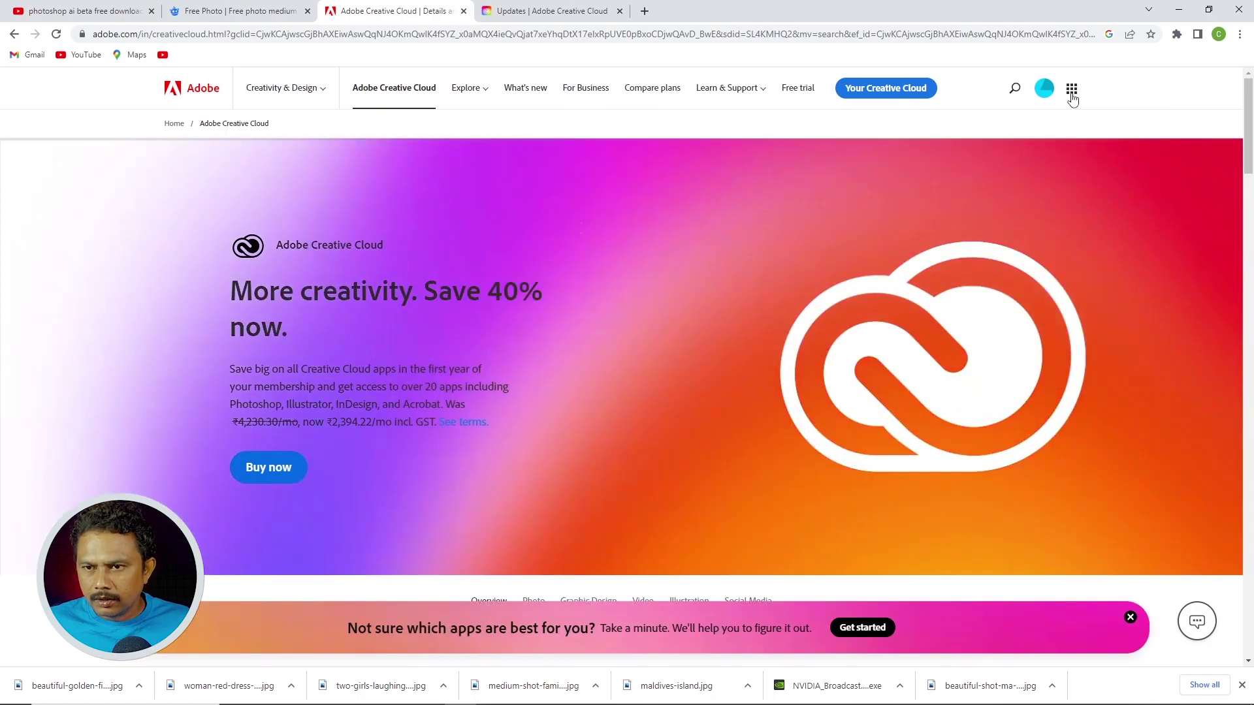
- Open the Creative Cloud web app's Apps list from the Adobe apps grid
{"action": "left_click", "coordinate": [1072, 92]}
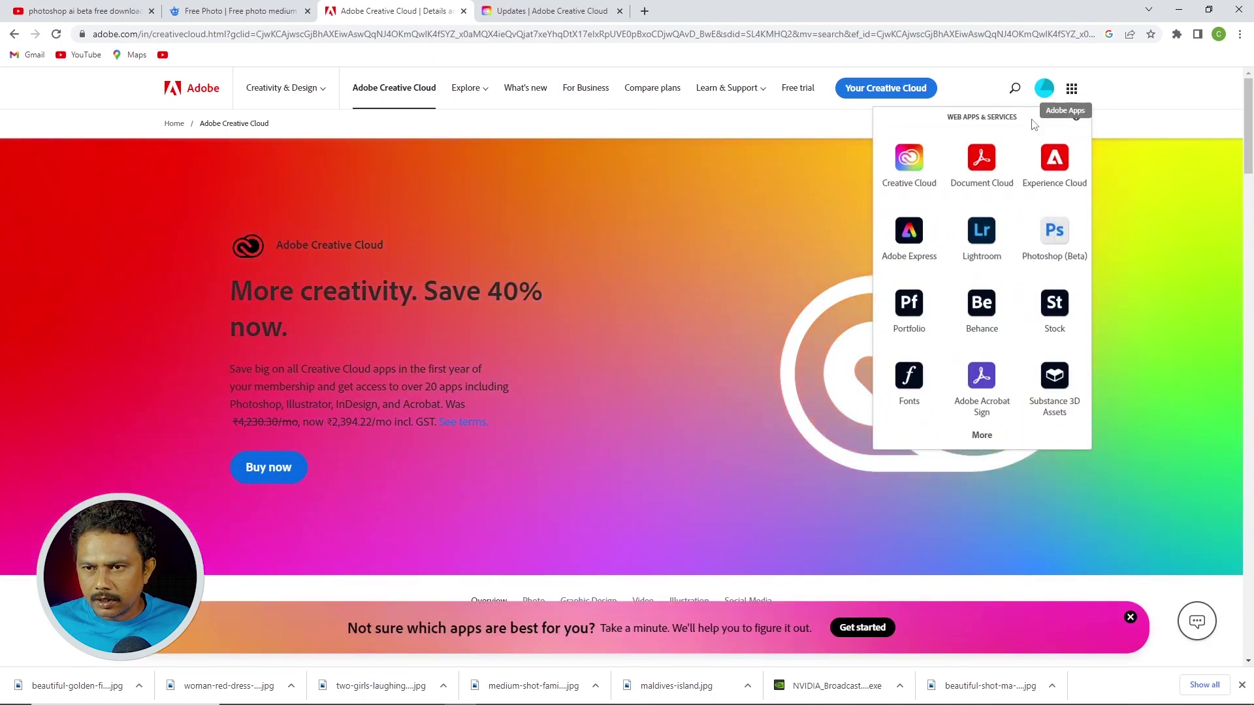
{"action": "left_click", "coordinate": [908, 163]}
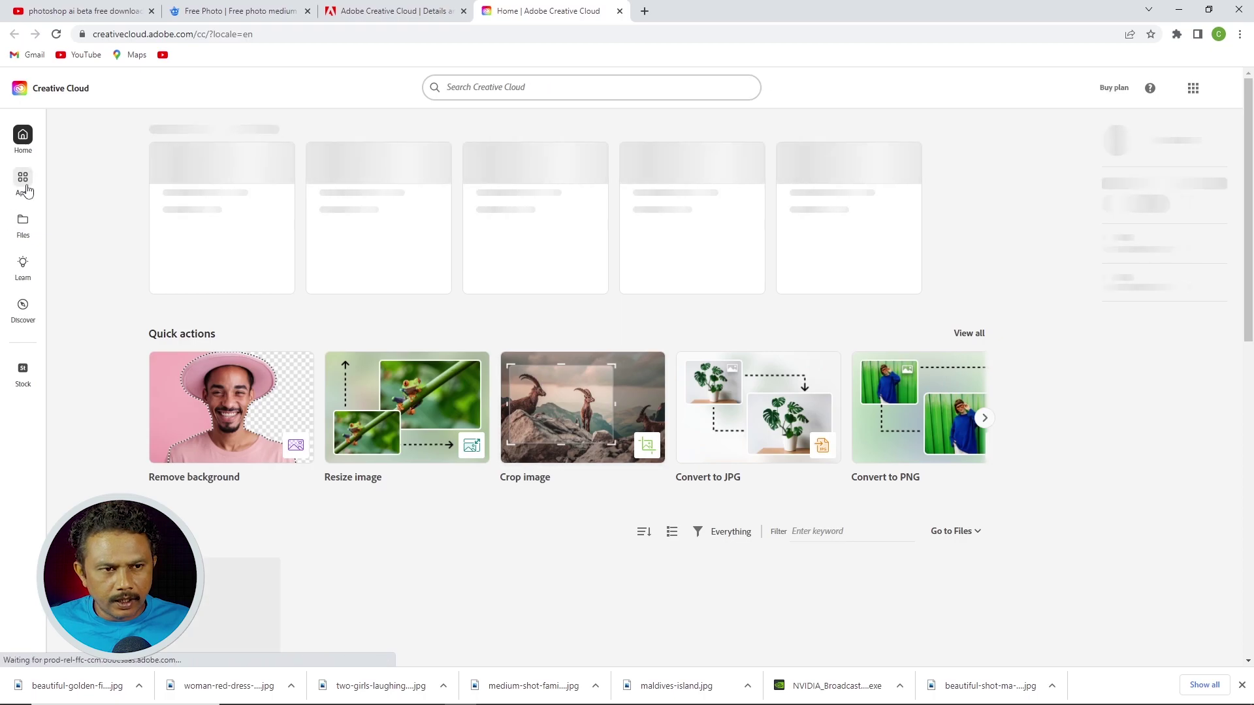
{"action": "left_click", "coordinate": [26, 190]}
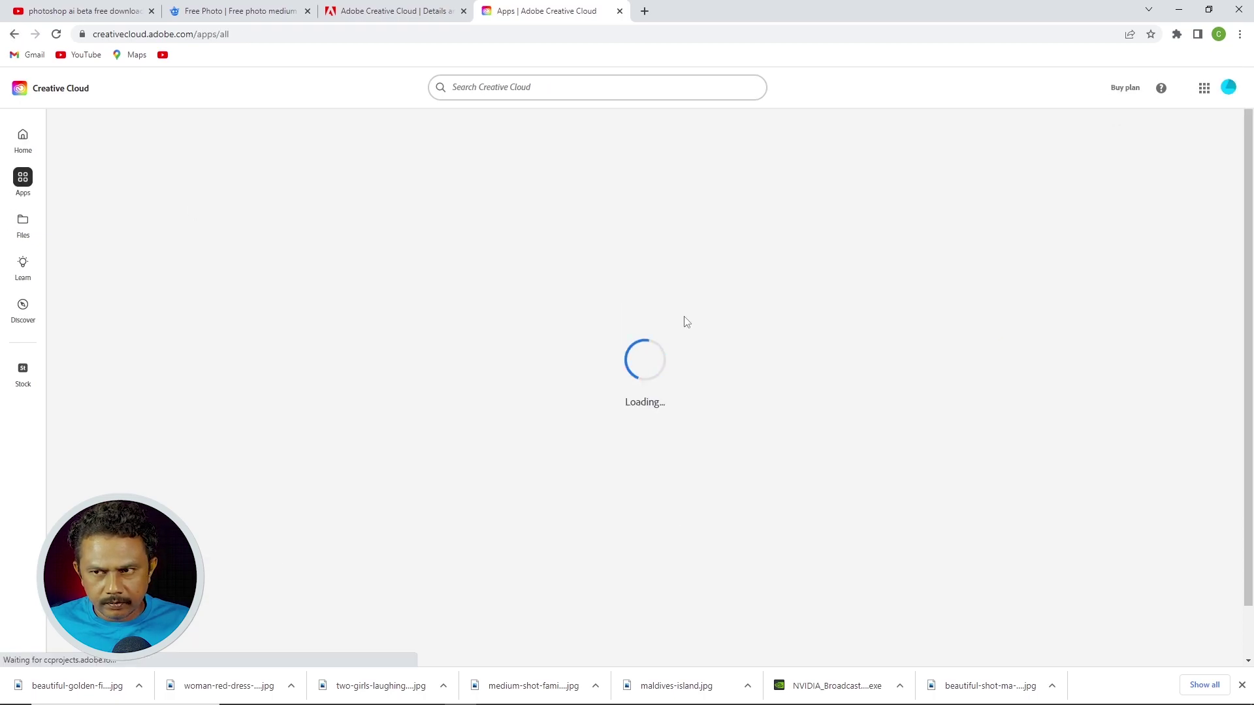
- Check the Apps Updates page and launch the Creative Cloud desktop app
{"action": "scroll", "coordinate": [668, 420], "scroll_direction": "down", "scroll_amount": 3}
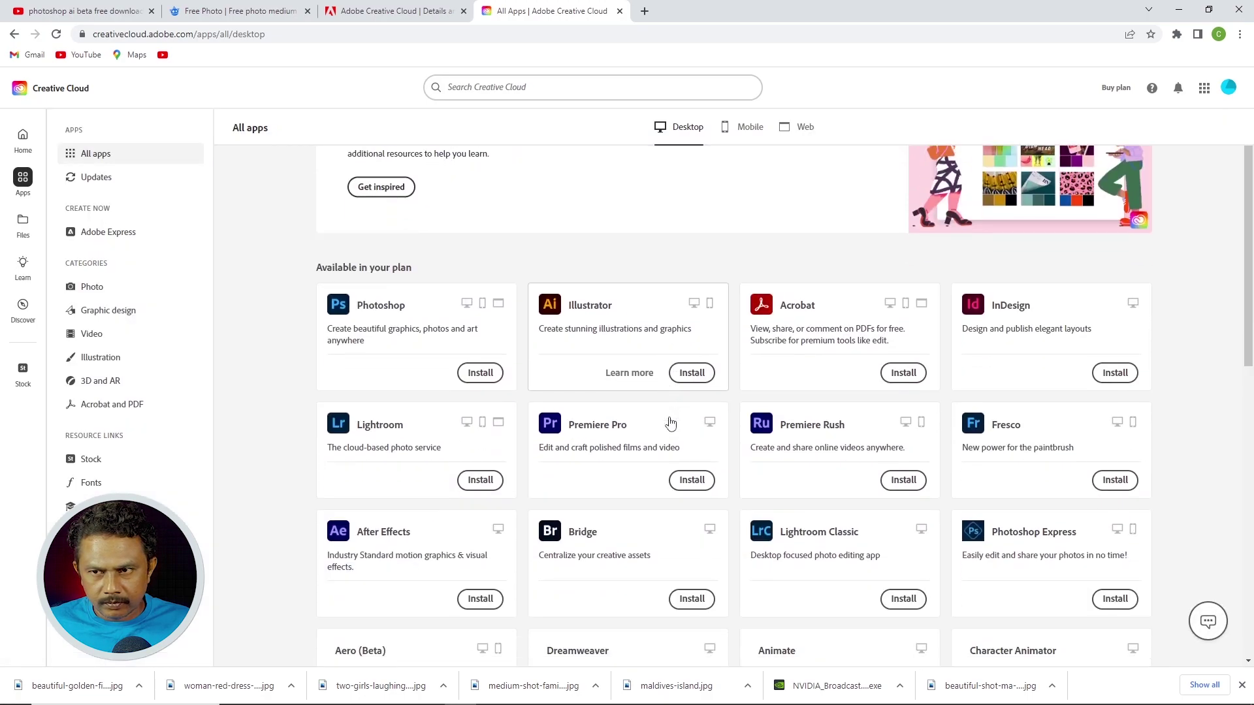
{"action": "scroll", "coordinate": [669, 420], "scroll_direction": "down", "scroll_amount": 10}
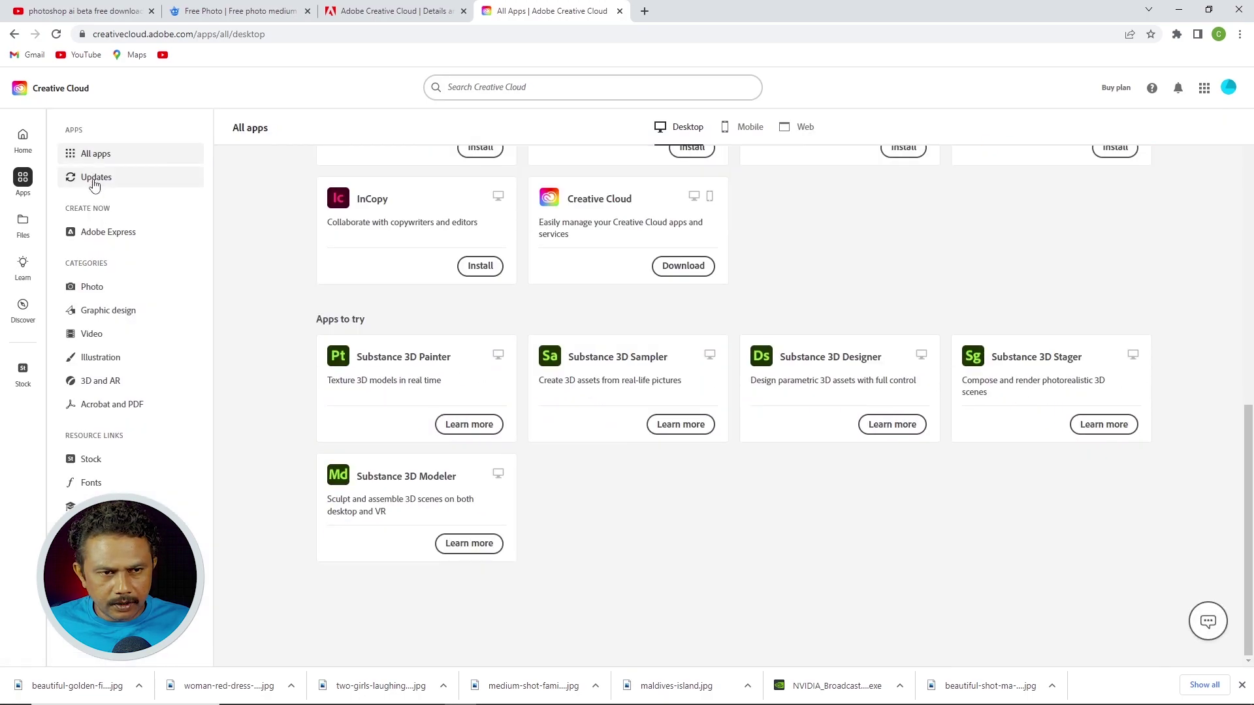
{"action": "left_click", "coordinate": [94, 186]}
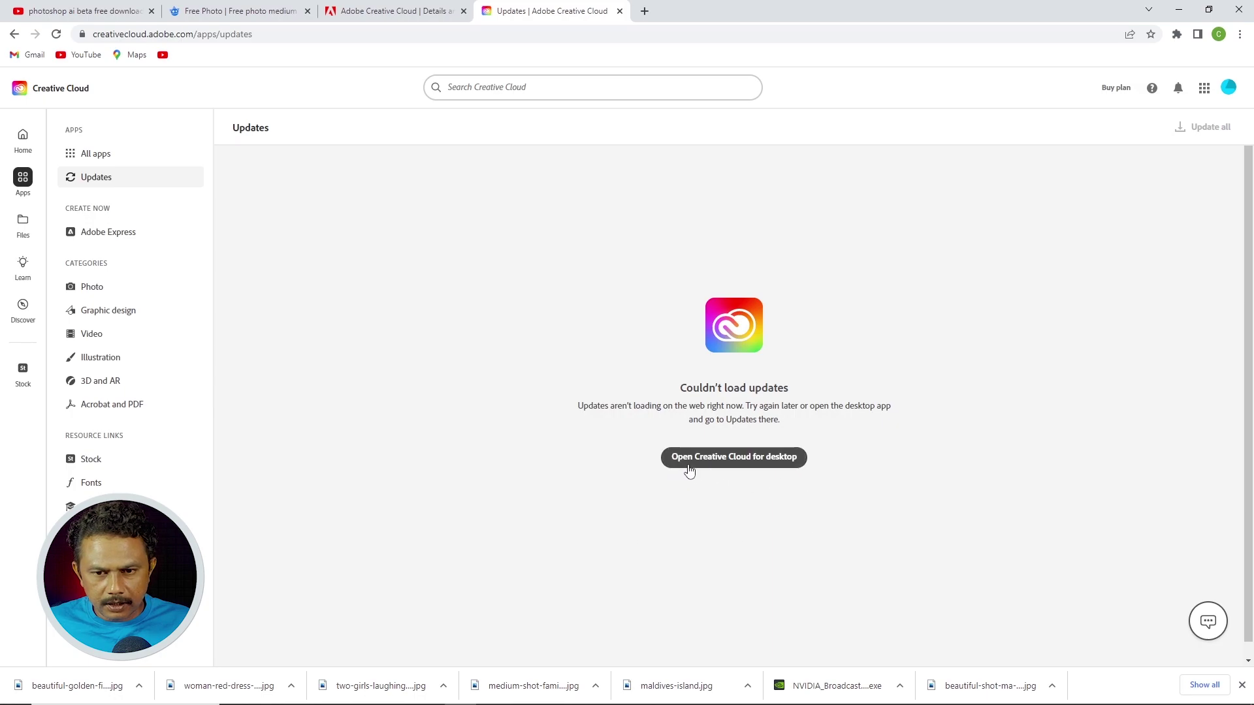
{"action": "left_click", "coordinate": [778, 465]}
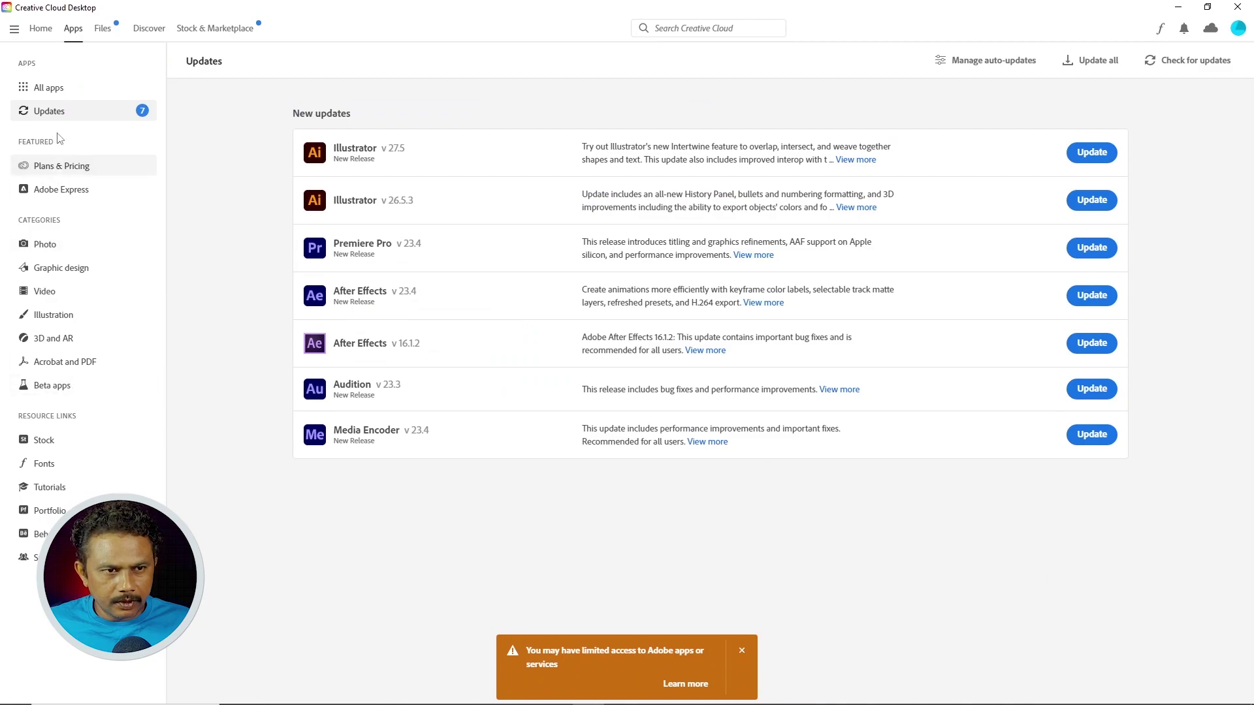
- Show the Beta apps category, with Photoshop (Beta) installed and up to date
{"action": "left_click", "coordinate": [91, 395]}
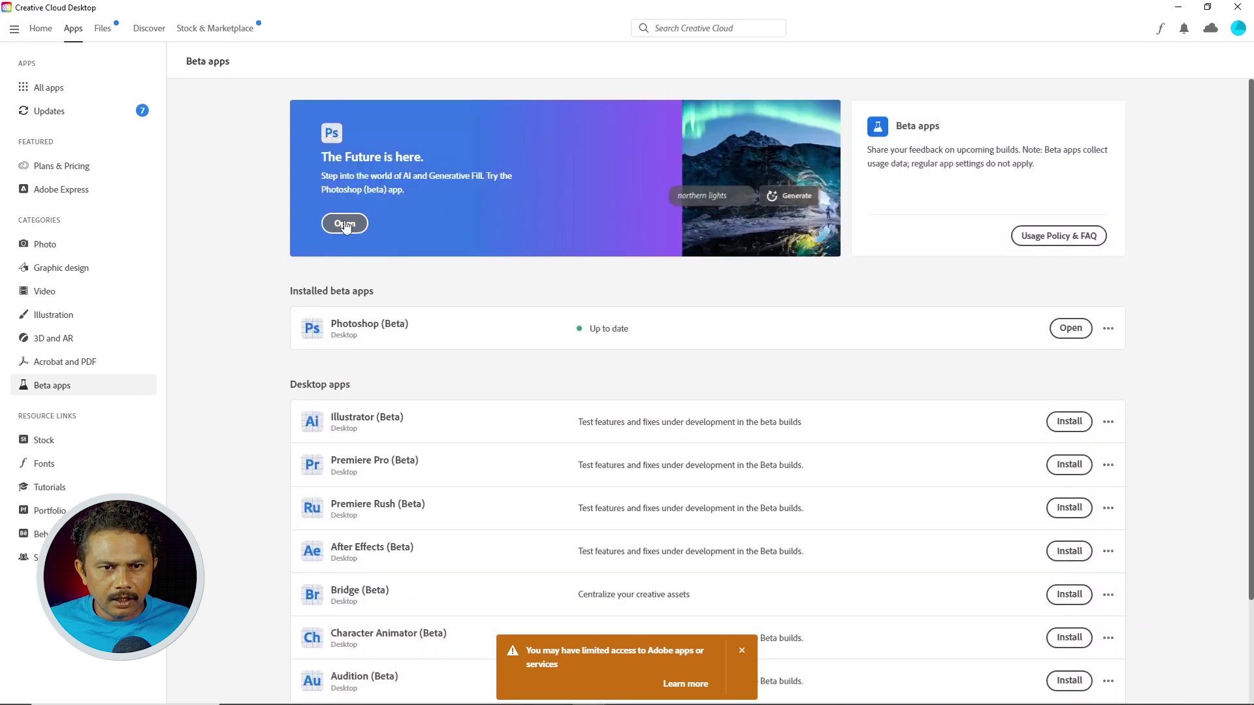